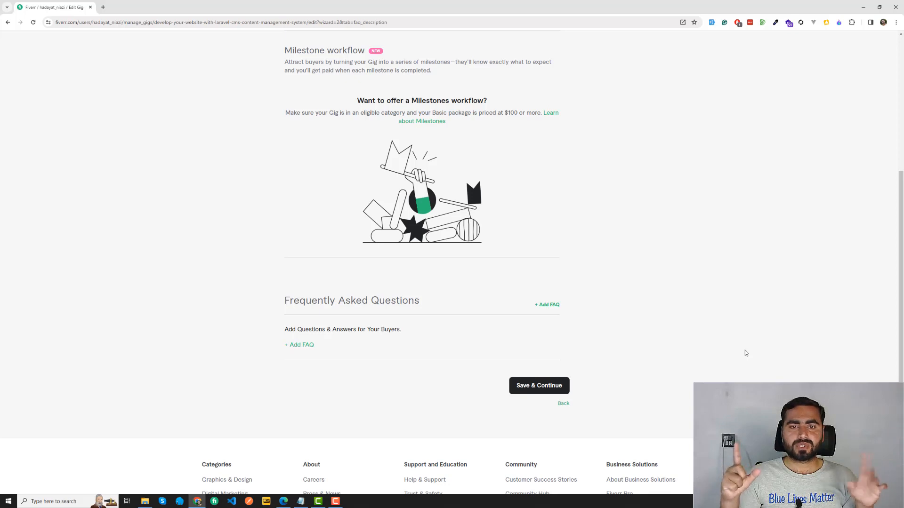
Start a new FAQ entry in the gig's Frequently Asked Questions section.
scroll(273, 282, down, 1)
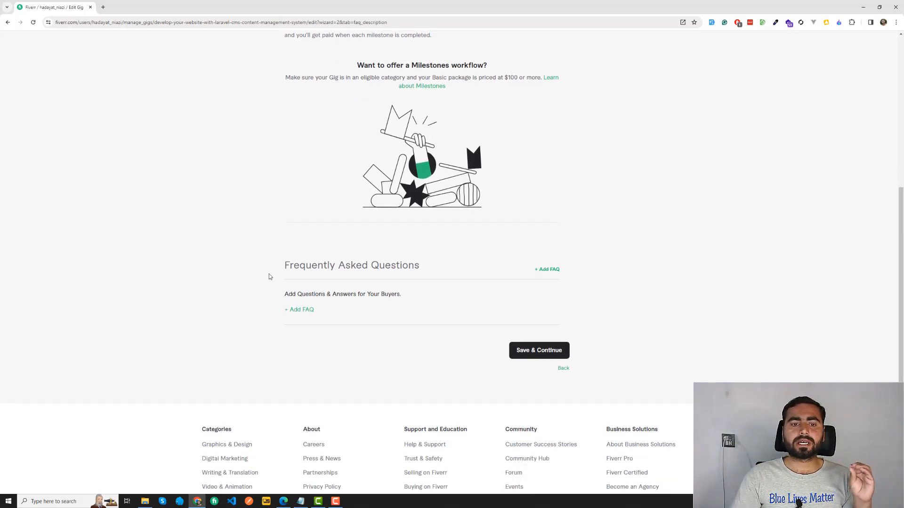
drag(285, 266, 422, 268)
click(424, 268)
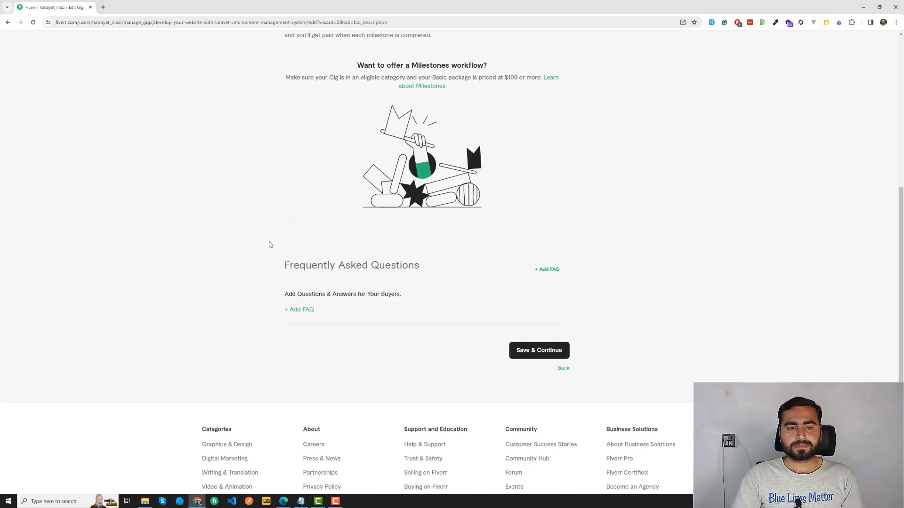
scroll(276, 243, down, 1)
scroll(300, 245, down, 1)
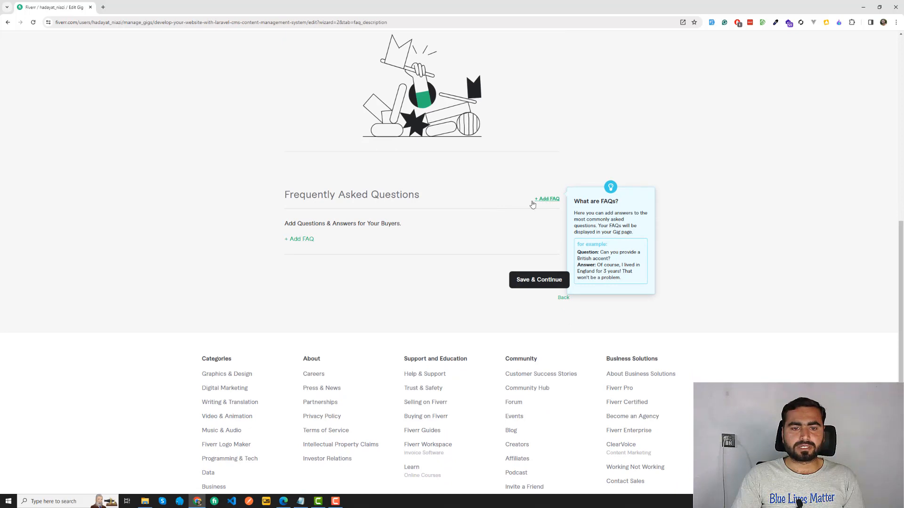
click(300, 239)
click(339, 242)
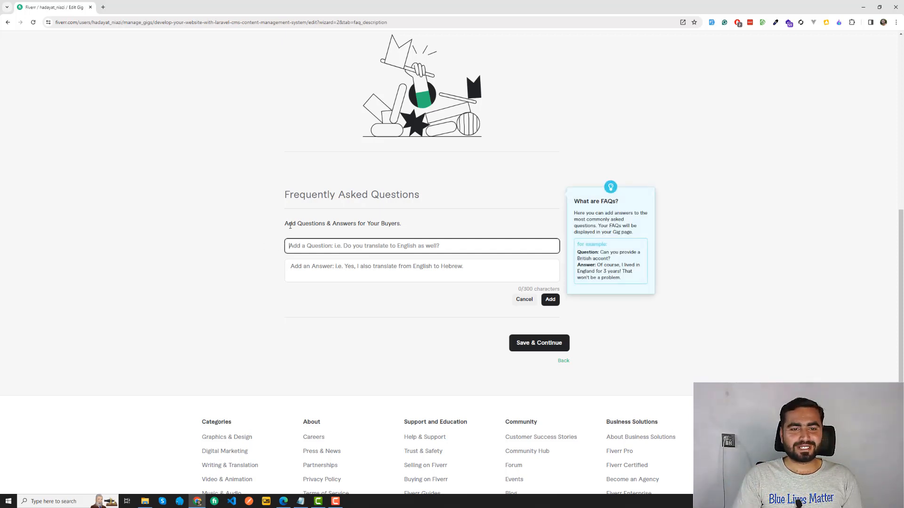
drag(288, 223, 354, 223)
click(354, 223)
drag(272, 247, 311, 277)
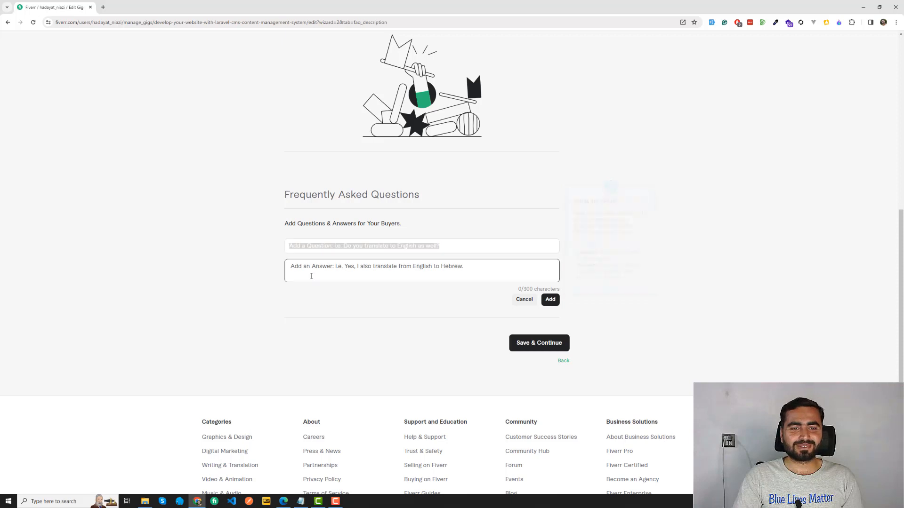
click(264, 259)
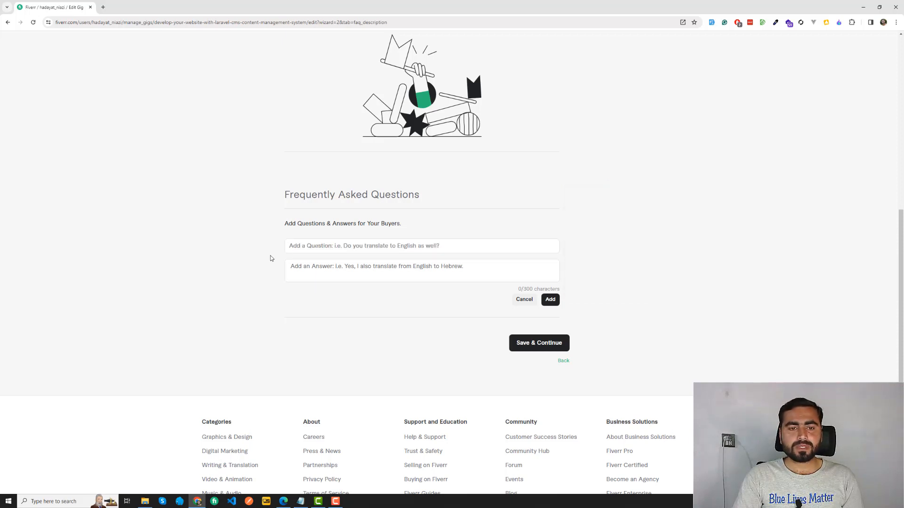
click(325, 245)
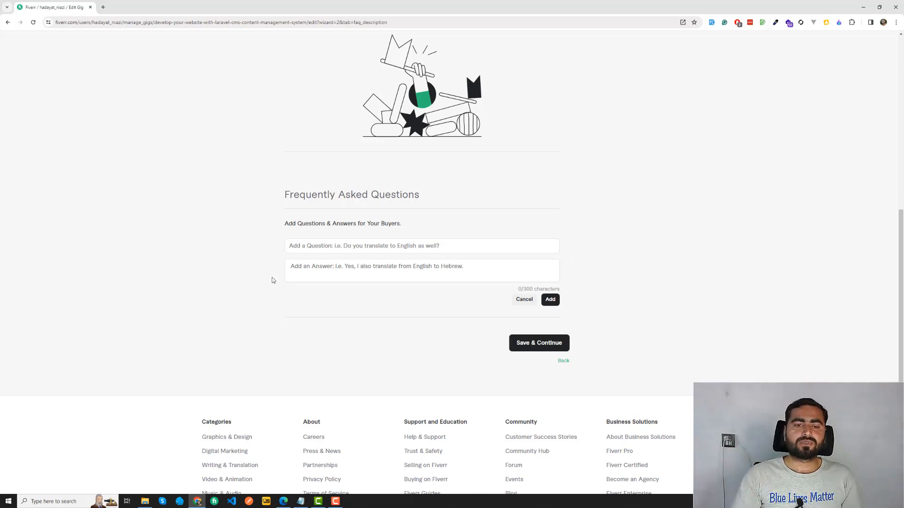
scroll(277, 272, up, 2)
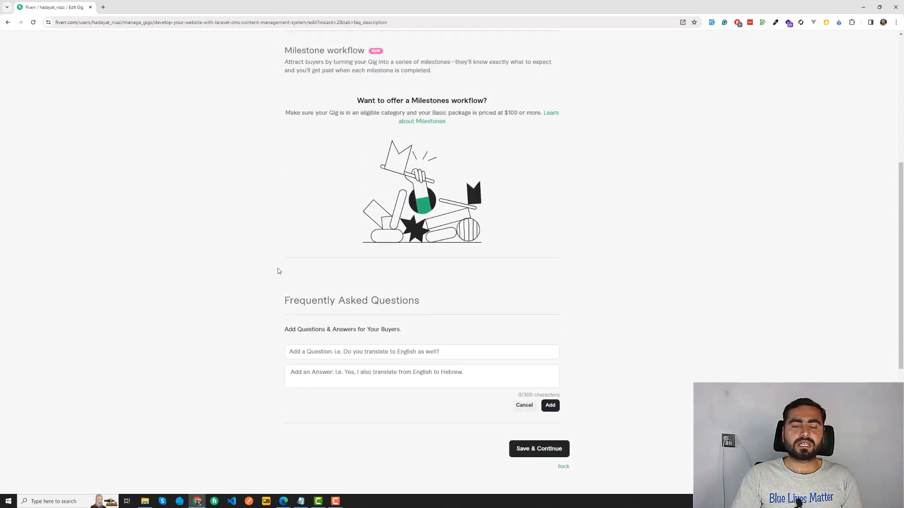
scroll(278, 271, down, 2)
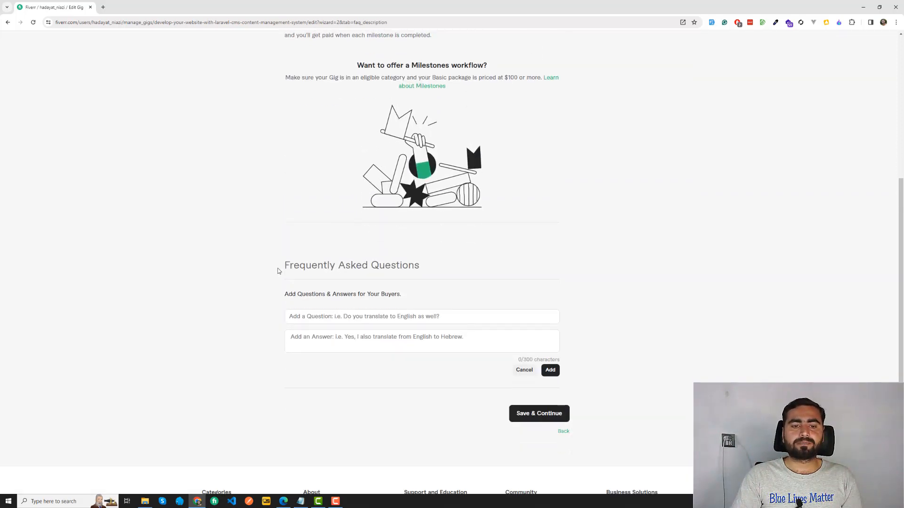
Enter "In which technology you will build the website?" as the FAQ question.
click(325, 279)
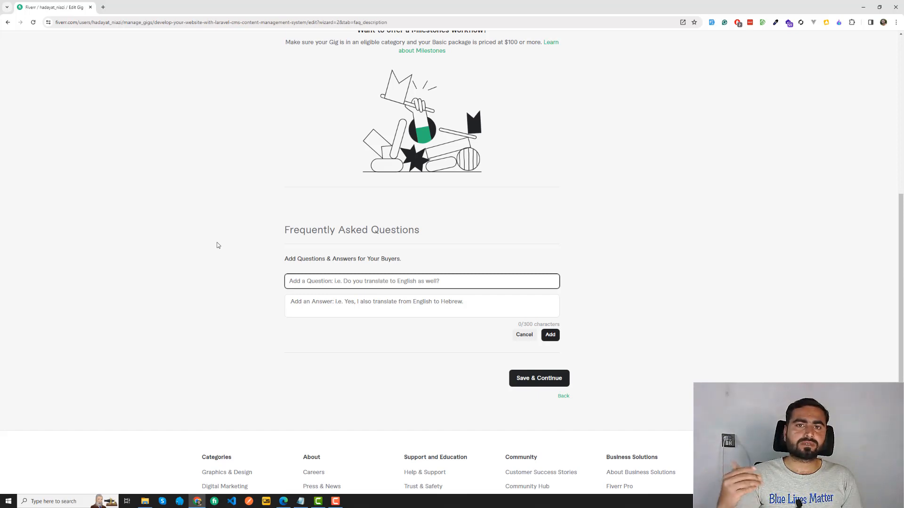
text(I)
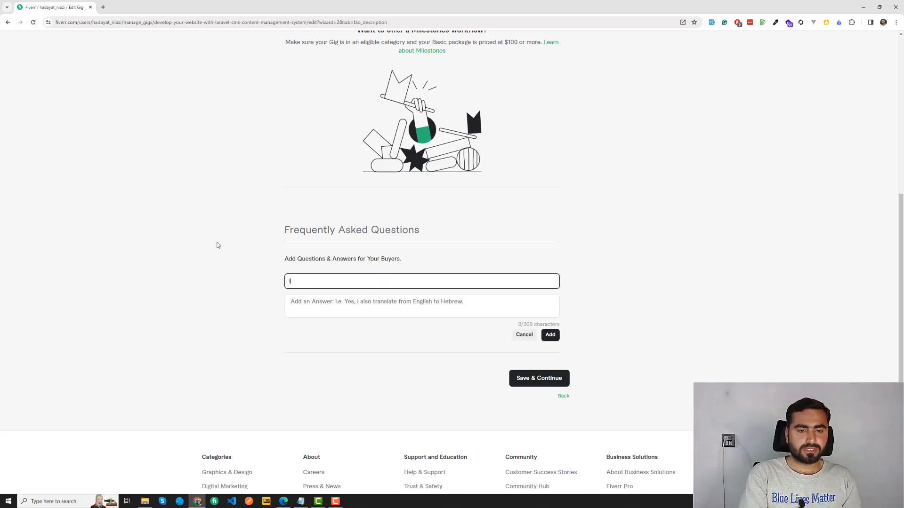
text(n whc)
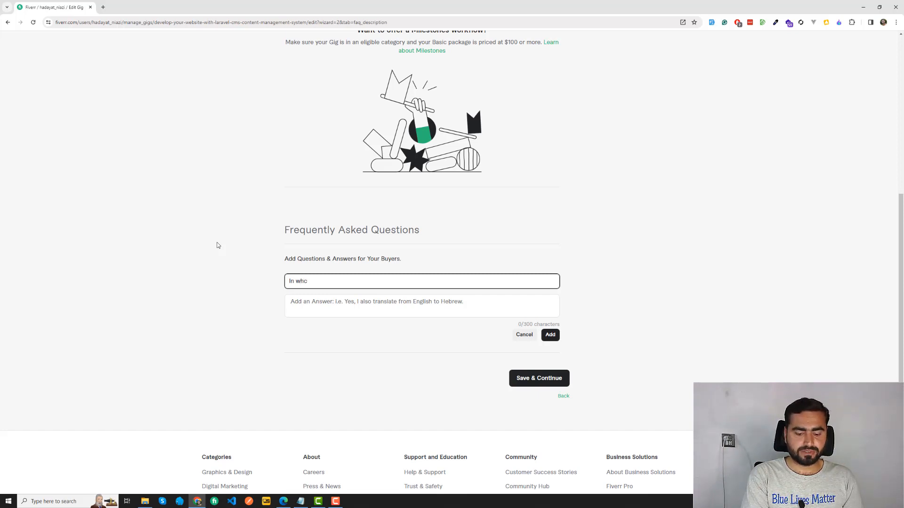
key(BackSpace)
text(ich technm)
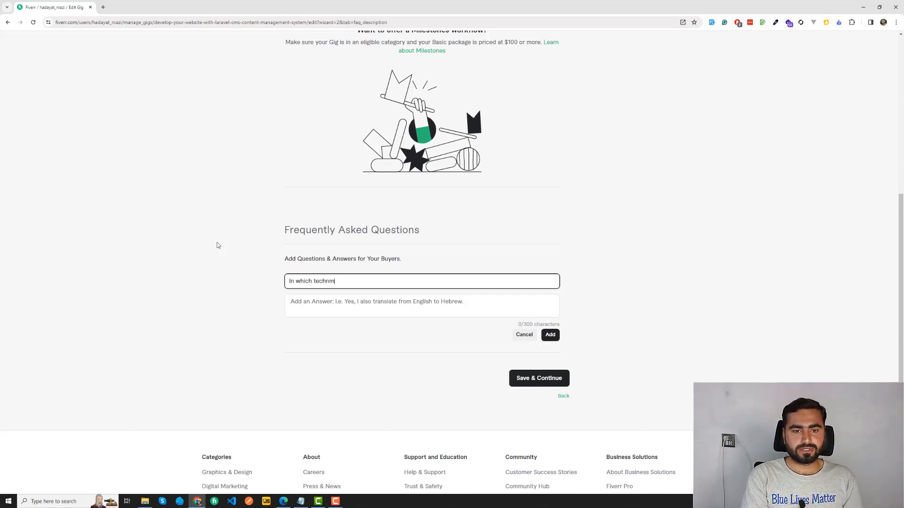
key(BackSpace)
text(olo)
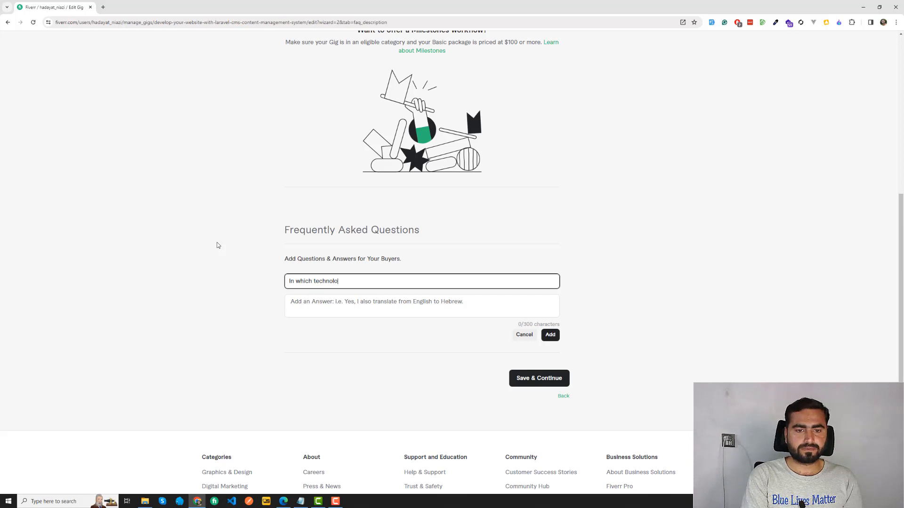
text(gy you)
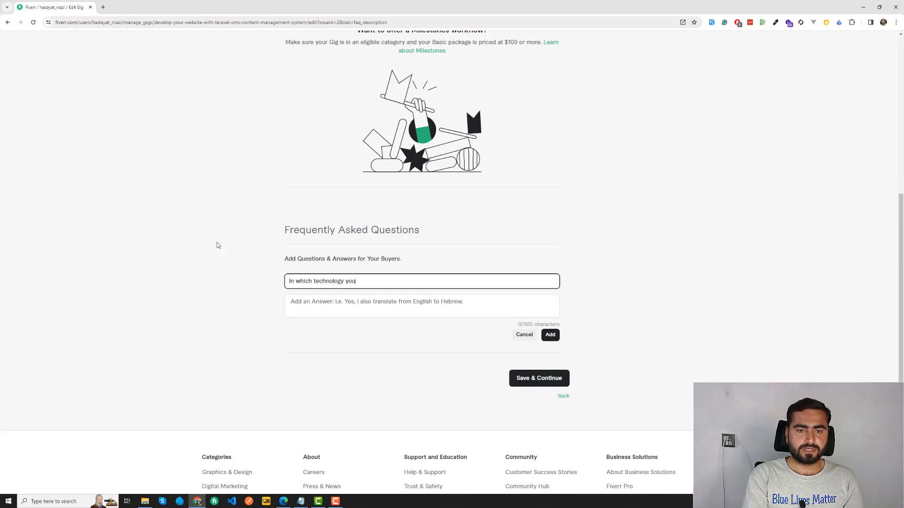
text( will build the)
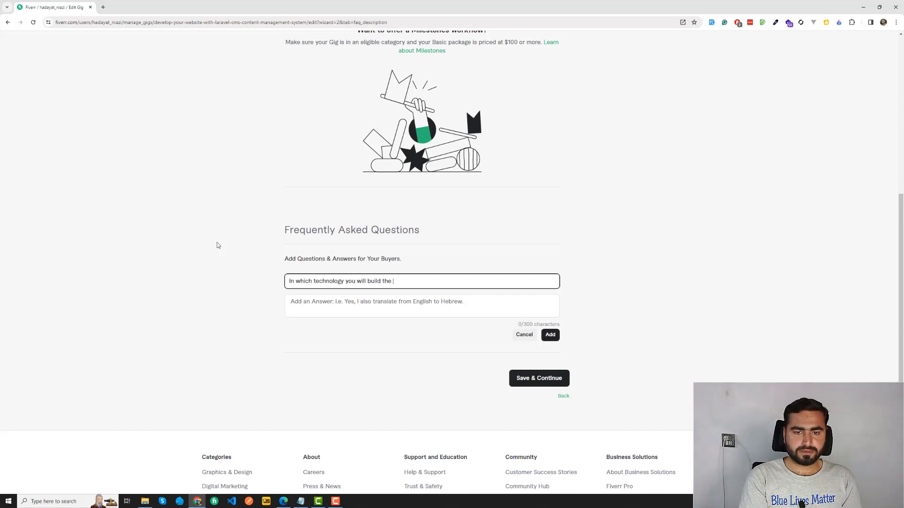
text(website)
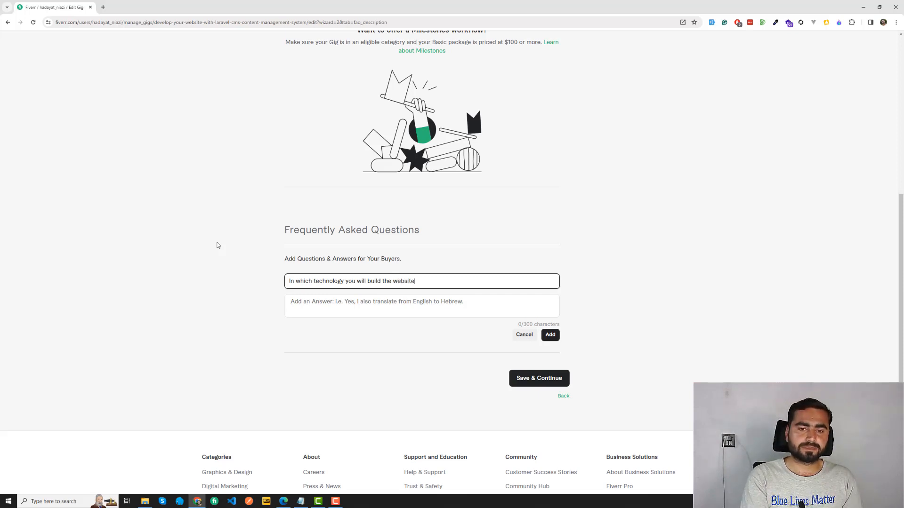
text( and)
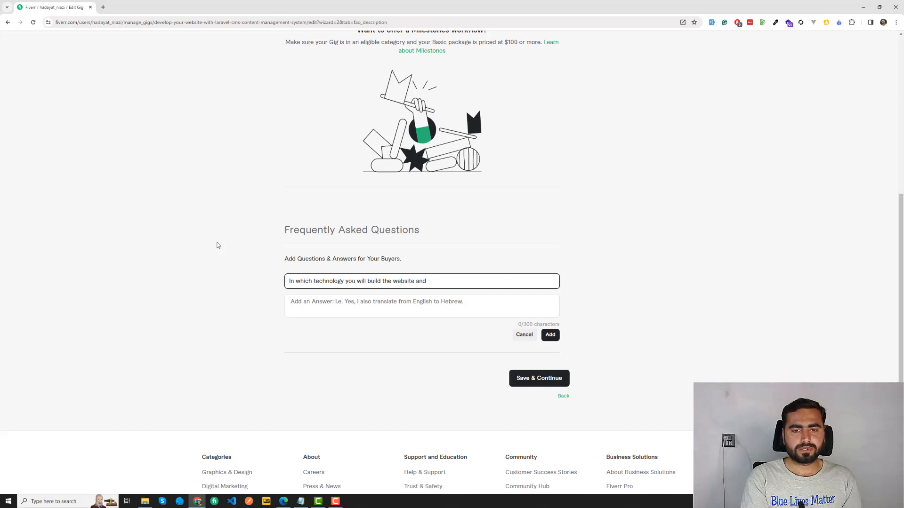
key(BackSpace)
key(BackSpace)
key(BackSpace)
key(BackSpace)
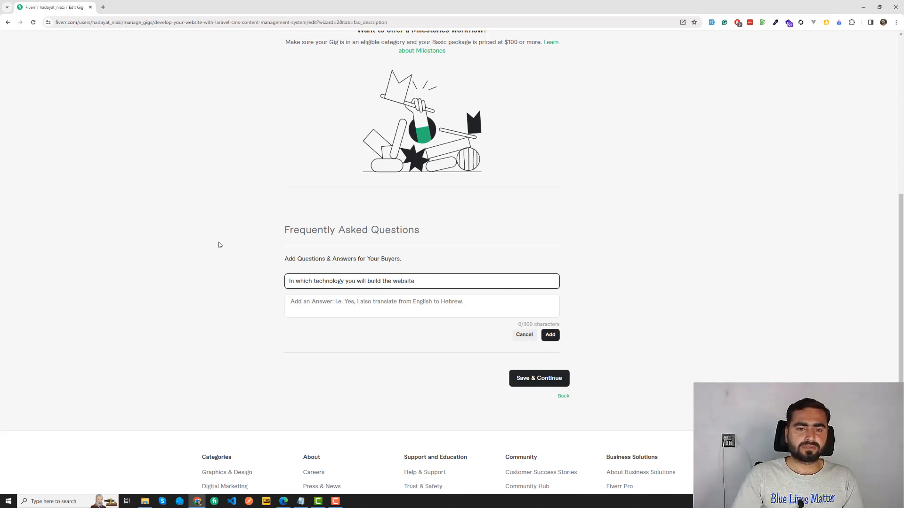
text(?)
Enter the answer "I will built website using html, css and bootstrap." and add the FAQ to the gig.
click(333, 299)
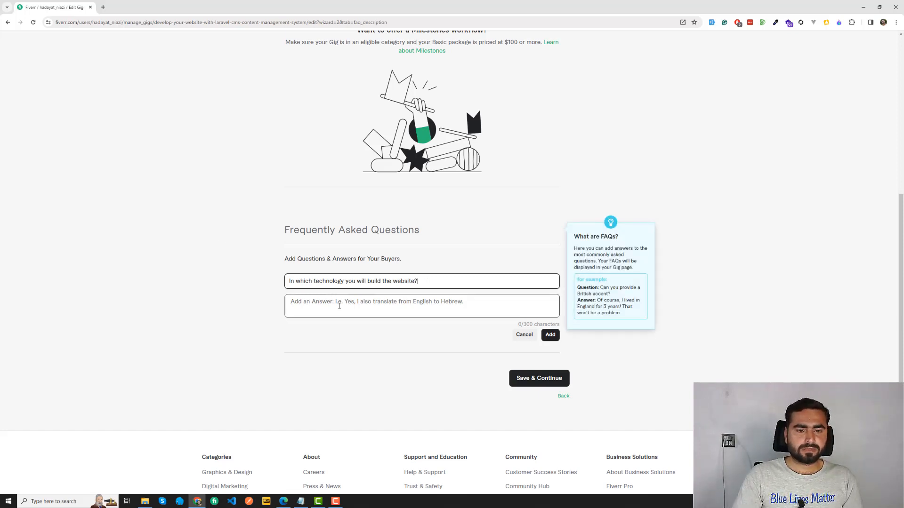
text(I wi)
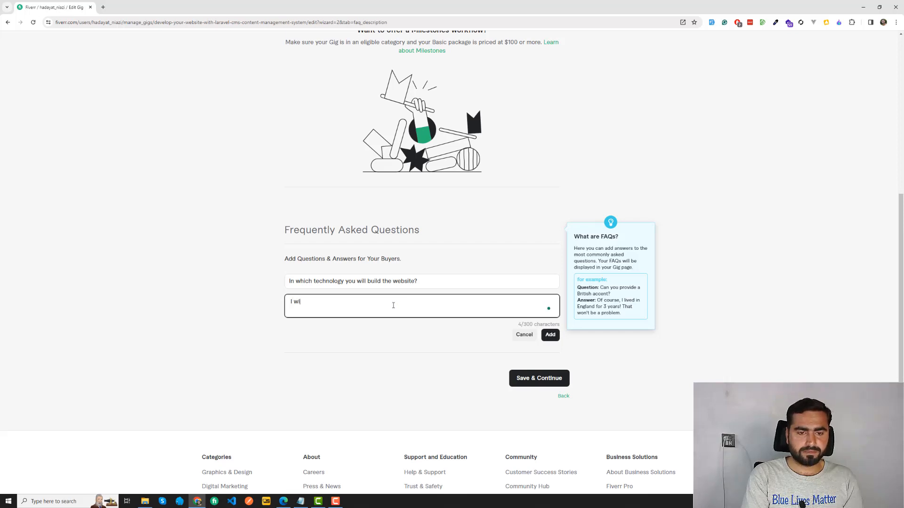
text(ll bu)
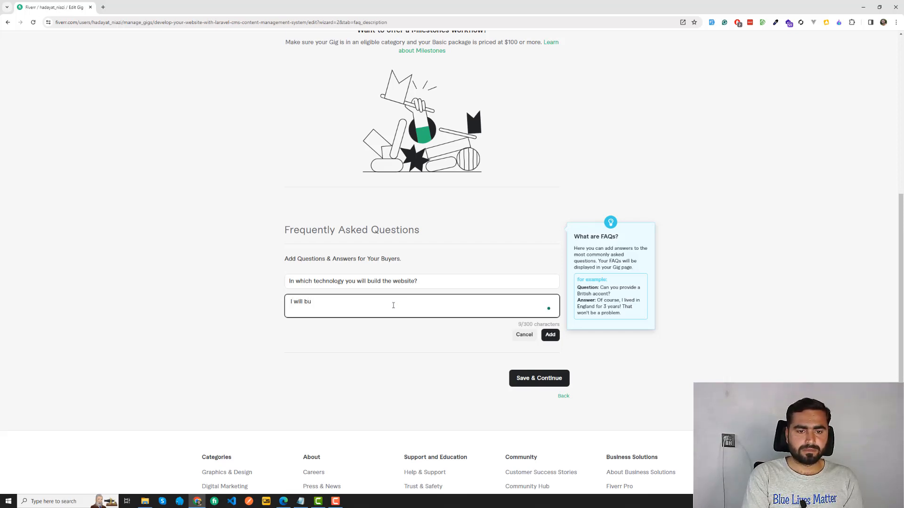
text(llt website )
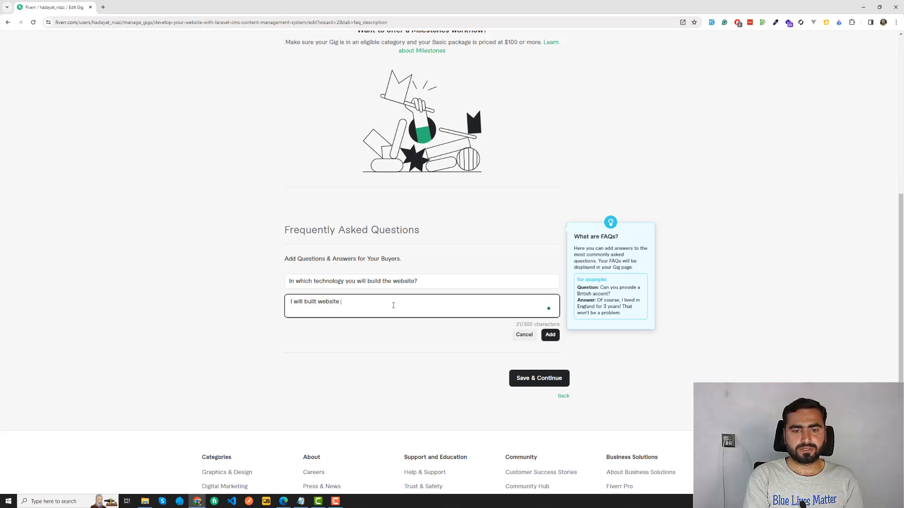
text(using html,)
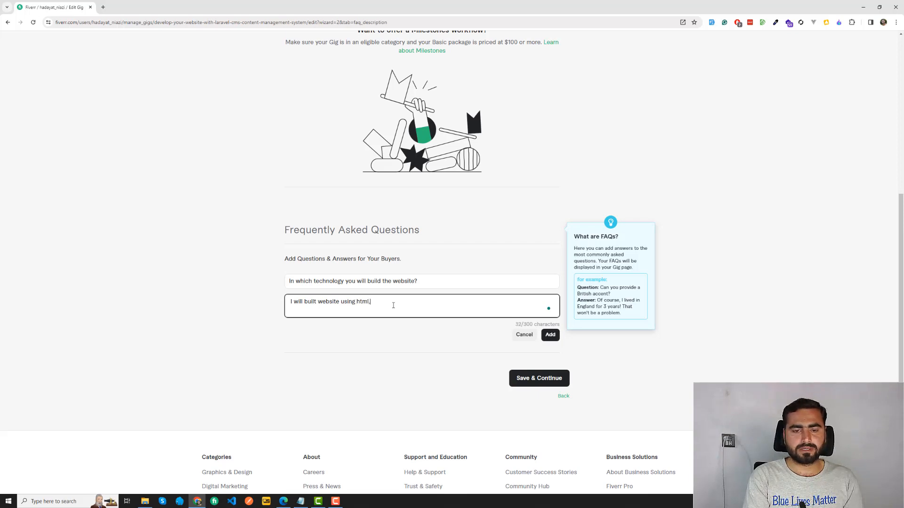
text( css and bo)
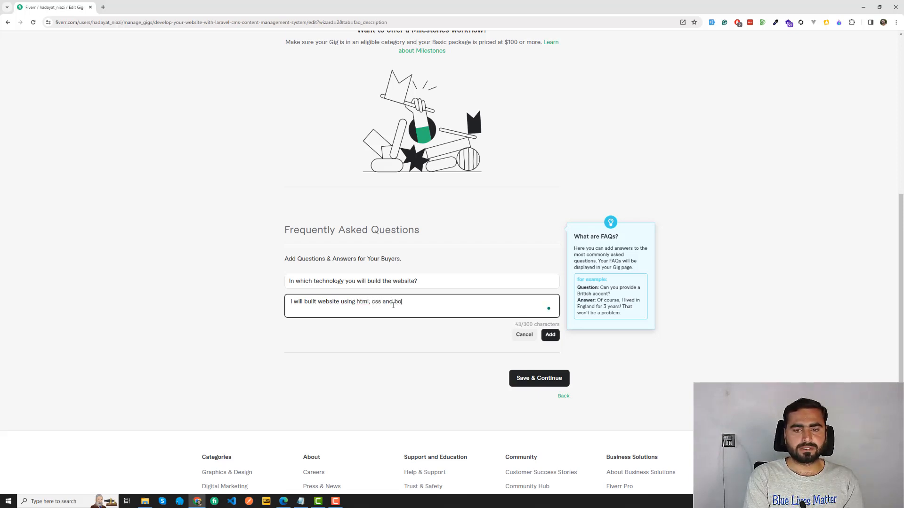
text(otstrap.)
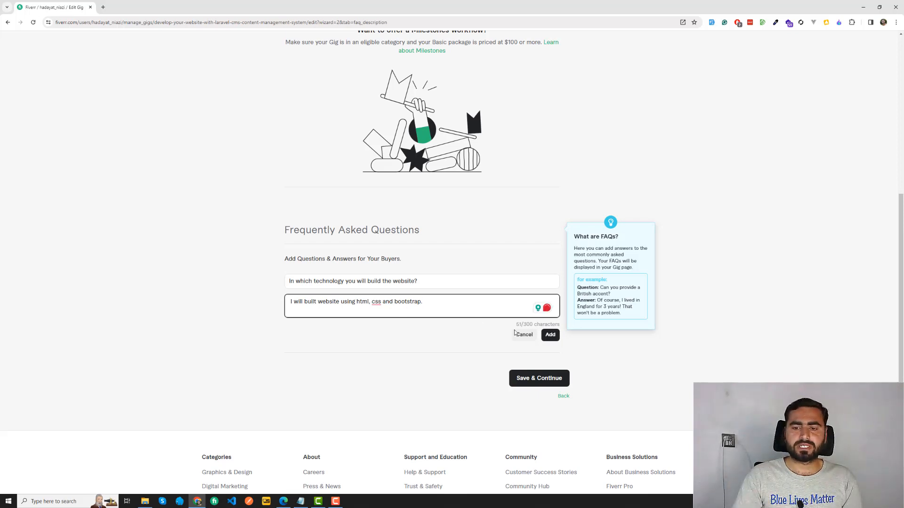
click(550, 335)
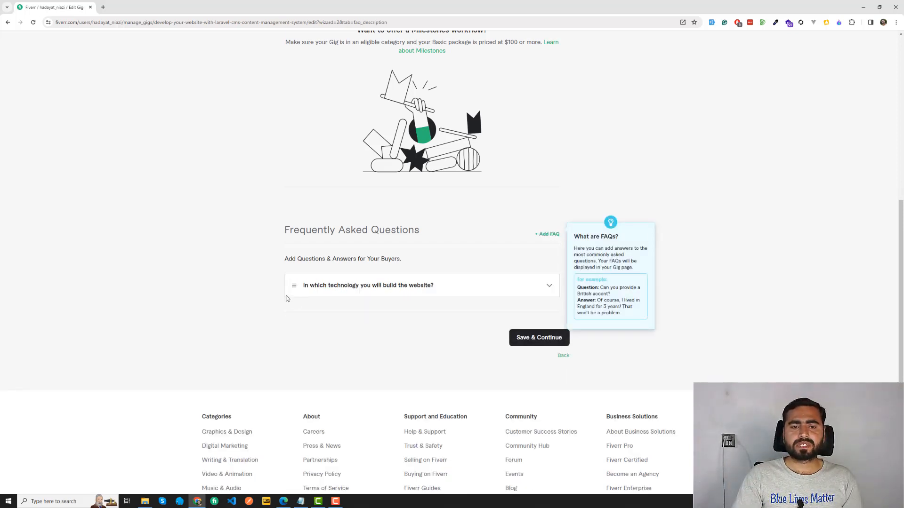
Expand the added FAQ and change its question to "In which technology you will build the website in laravel?".
click(460, 293)
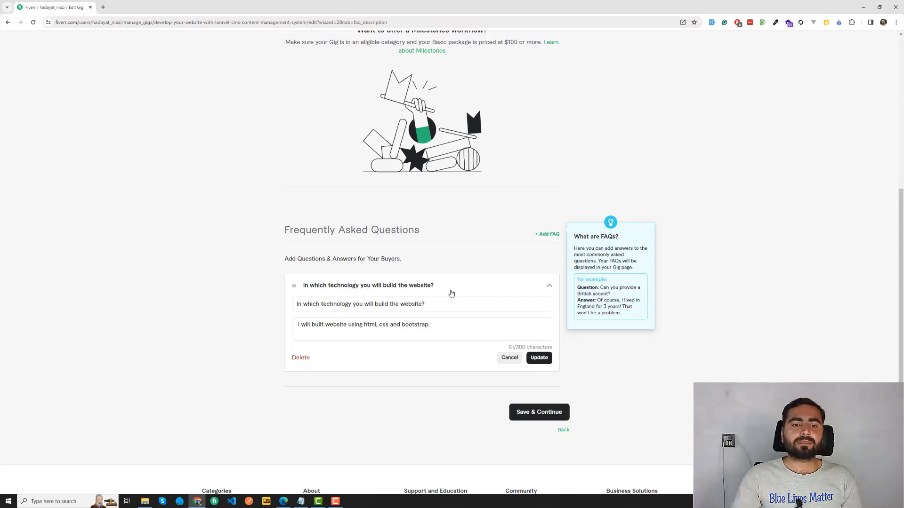
click(335, 306)
drag(322, 306, 401, 306)
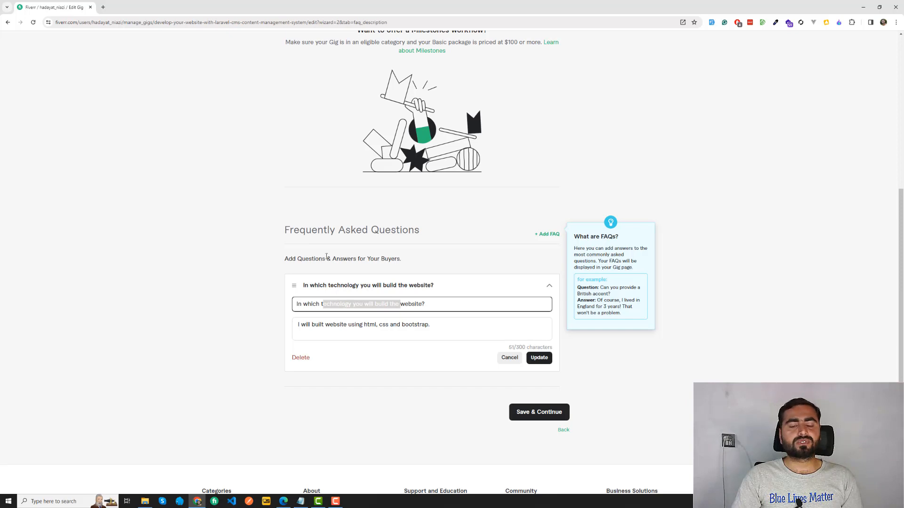
click(226, 262)
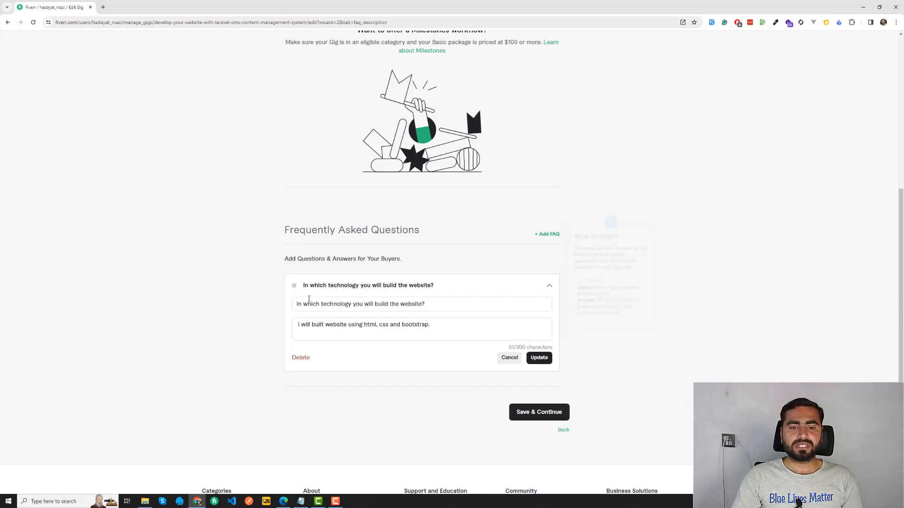
click(336, 306)
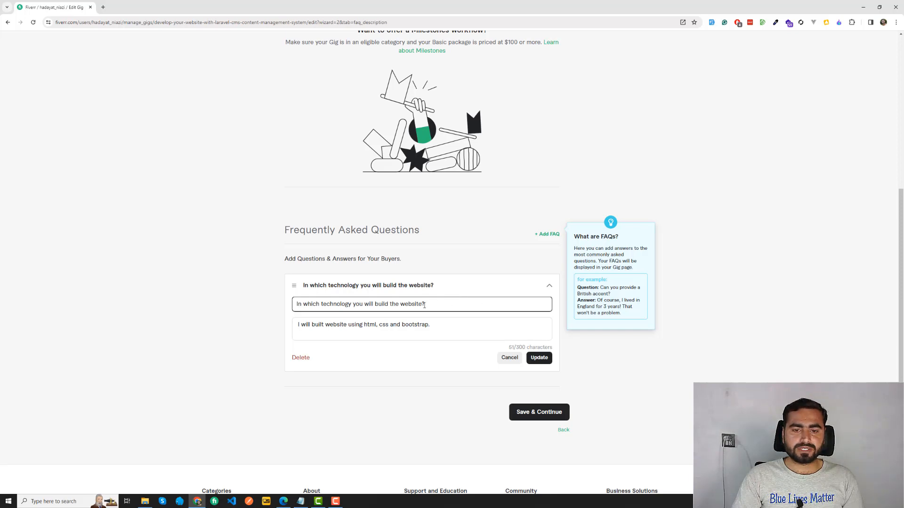
text(in lar)
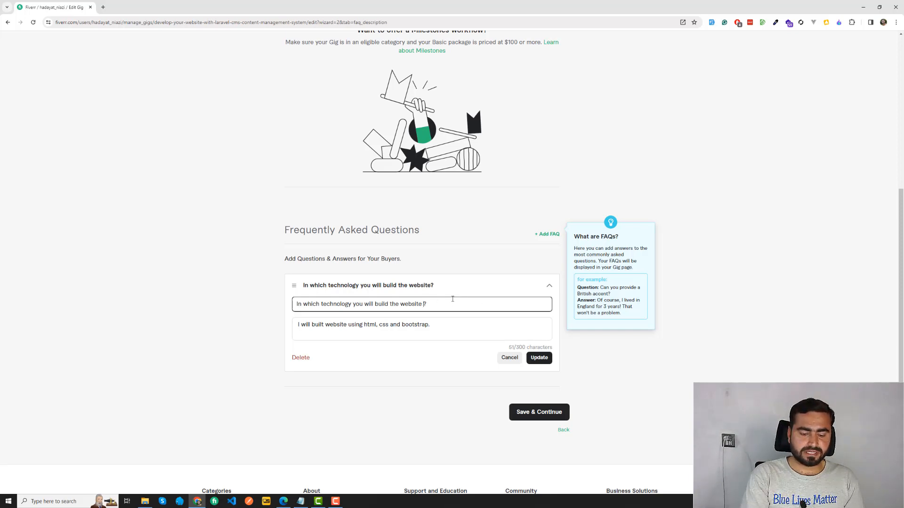
text(avel)
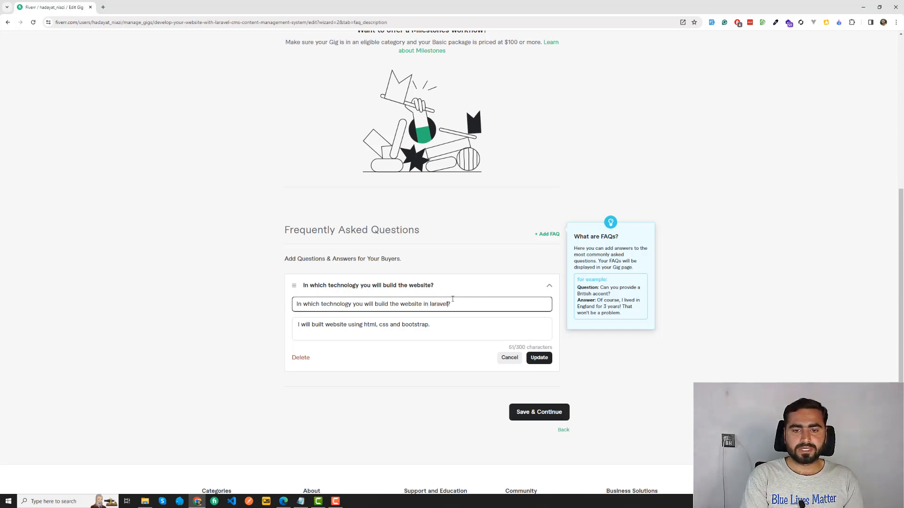
Change the FAQ's answer to "I will build Laravel website using html, css and bootstrap." and save the updated entry.
click(346, 327)
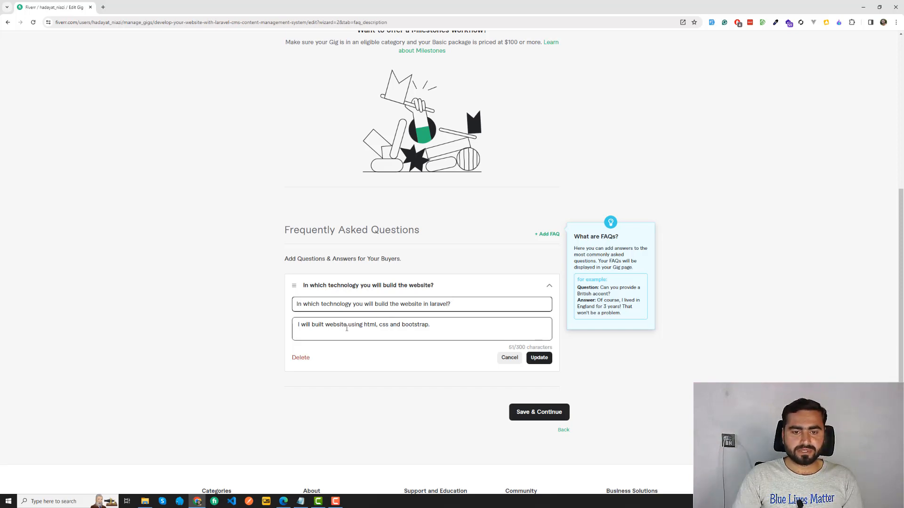
click(325, 325)
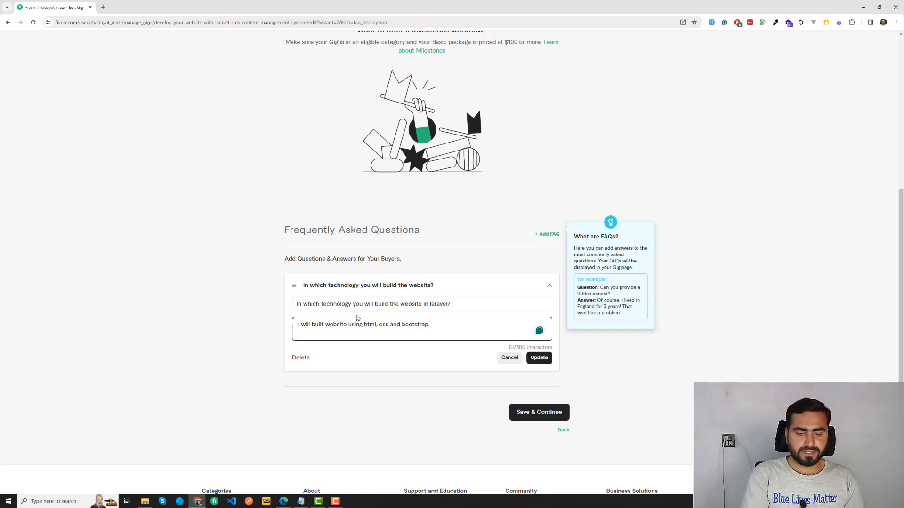
text(Laravel)
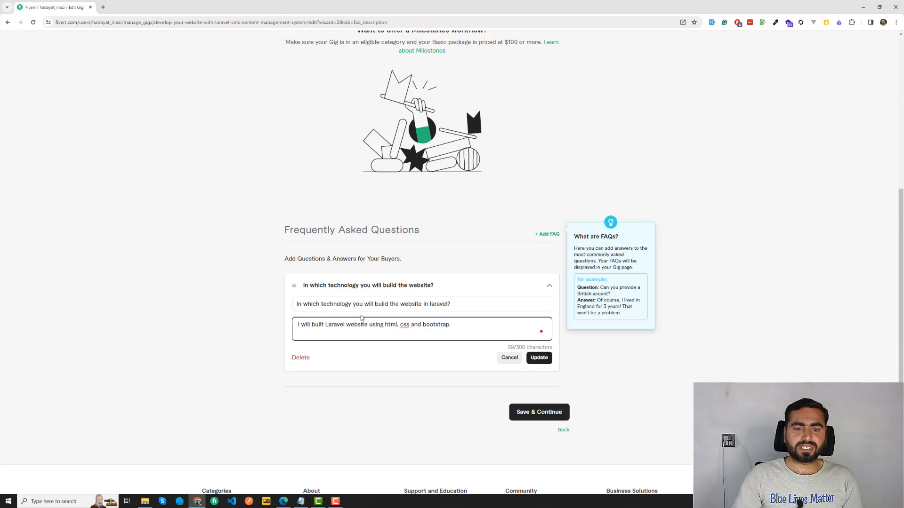
right_click(316, 326)
click(320, 343)
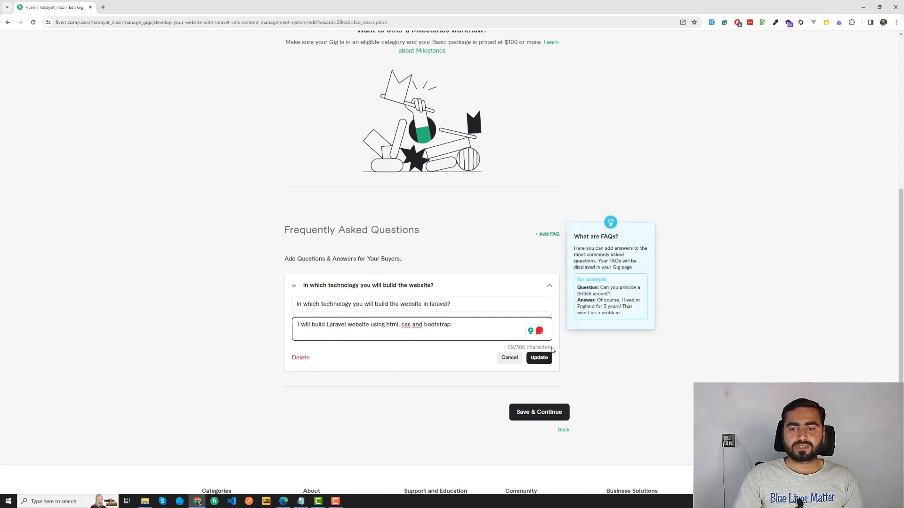
click(538, 357)
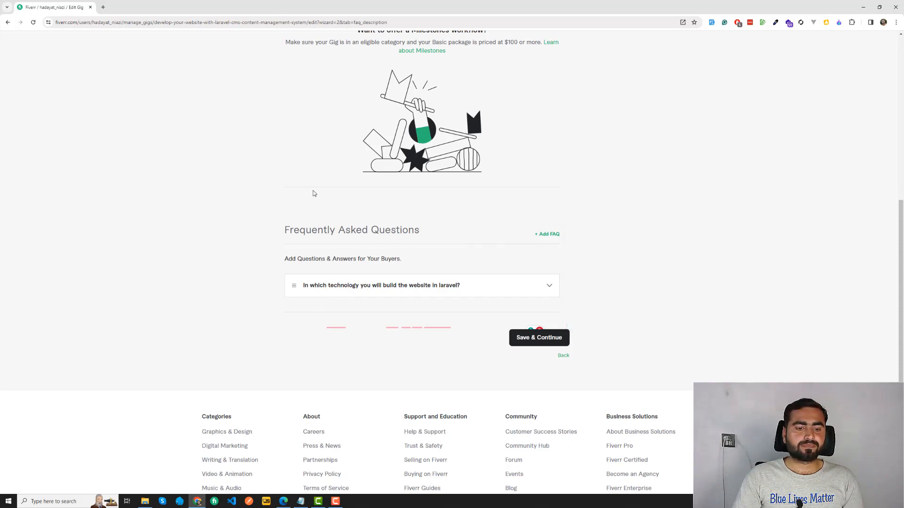
drag(311, 230, 426, 223)
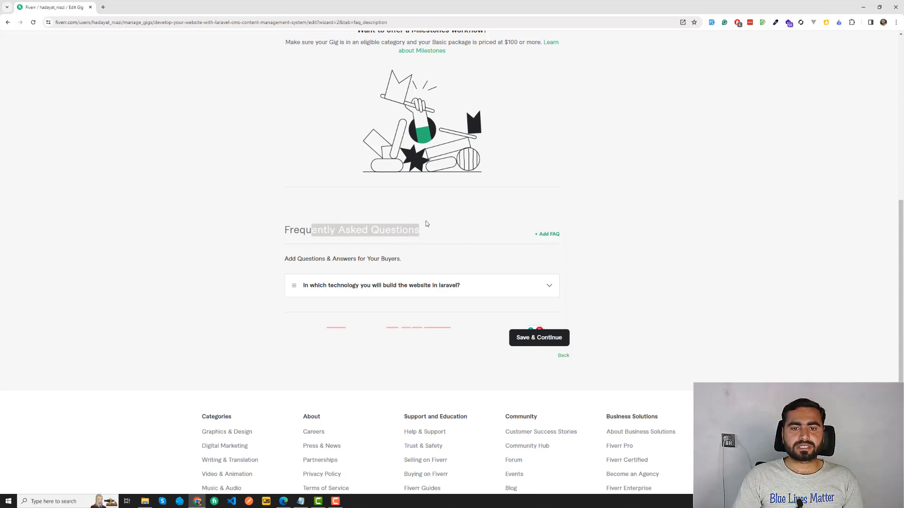
click(427, 223)
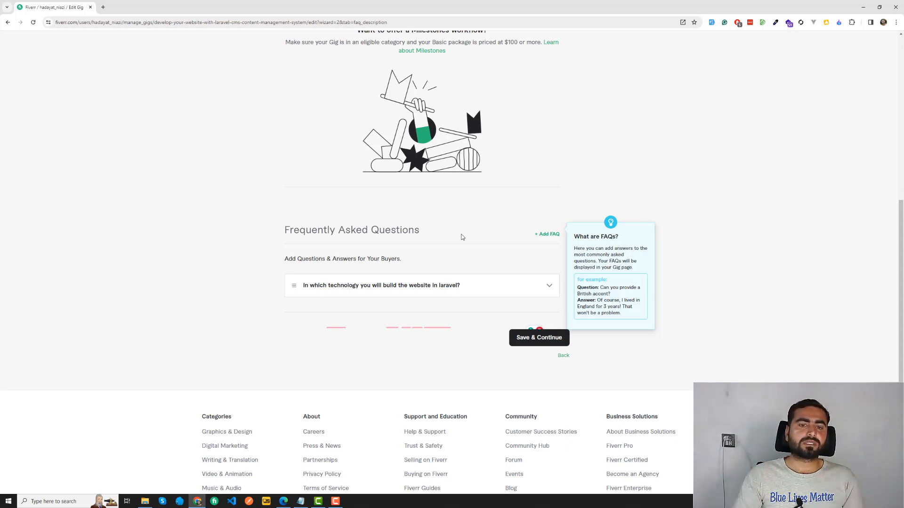
drag(371, 235, 423, 235)
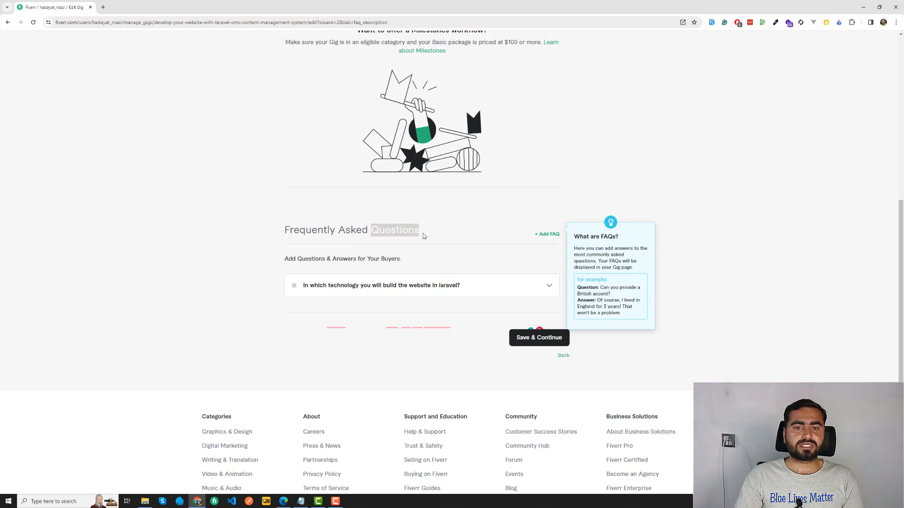
click(423, 236)
double_click(383, 228)
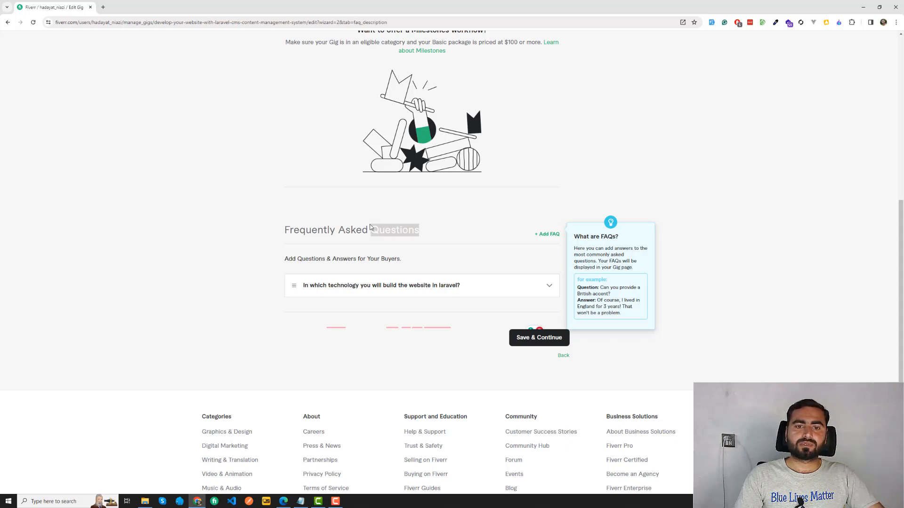
click(370, 224)
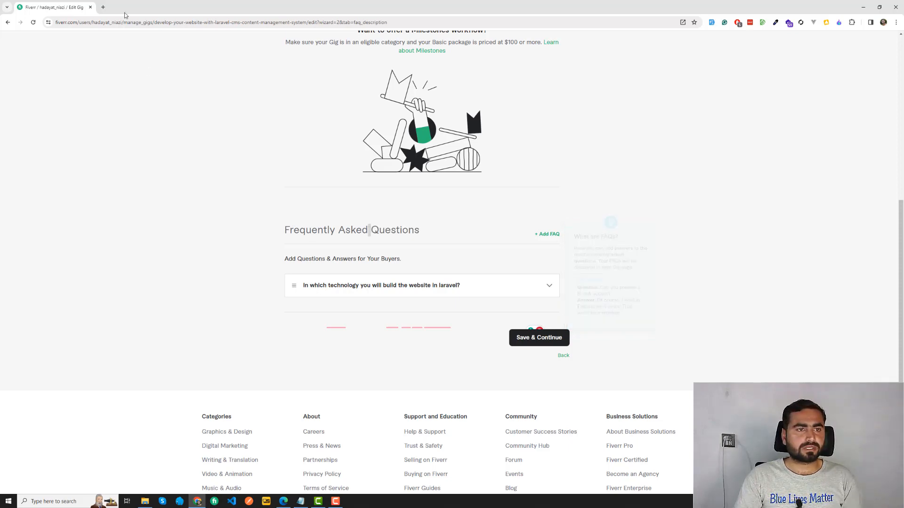
Open ChatGPT at chat.openai.com in a new browser tab.
key(ctrl+t)
text(ch)
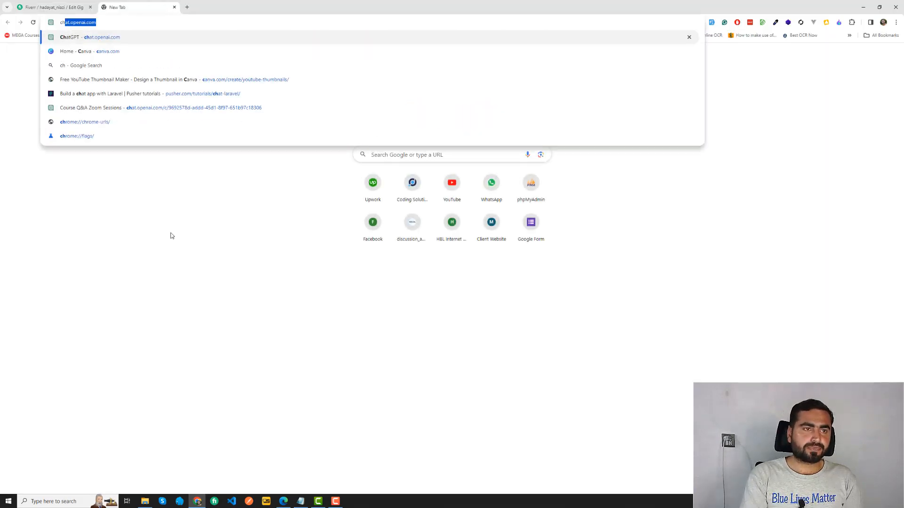
key(Return)
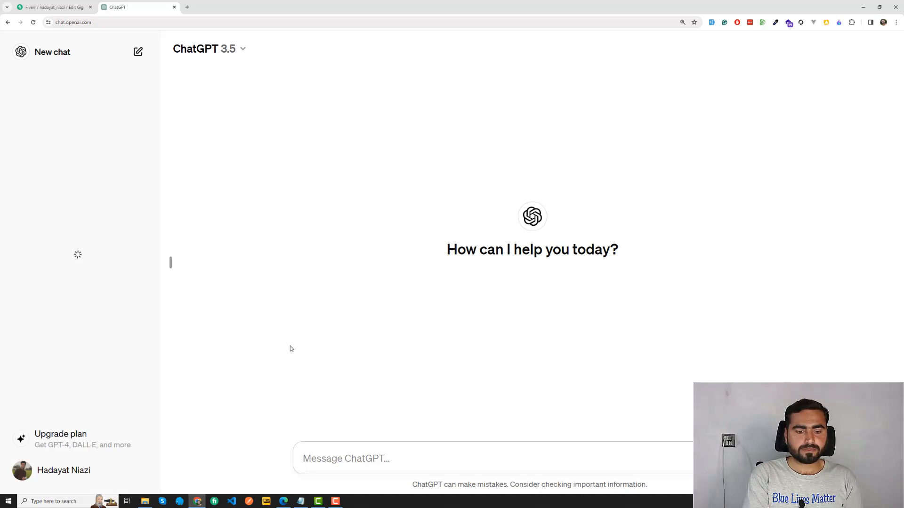
Begin a ChatGPT prompt with "I am offering my services on fiverr".
text(am ofer)
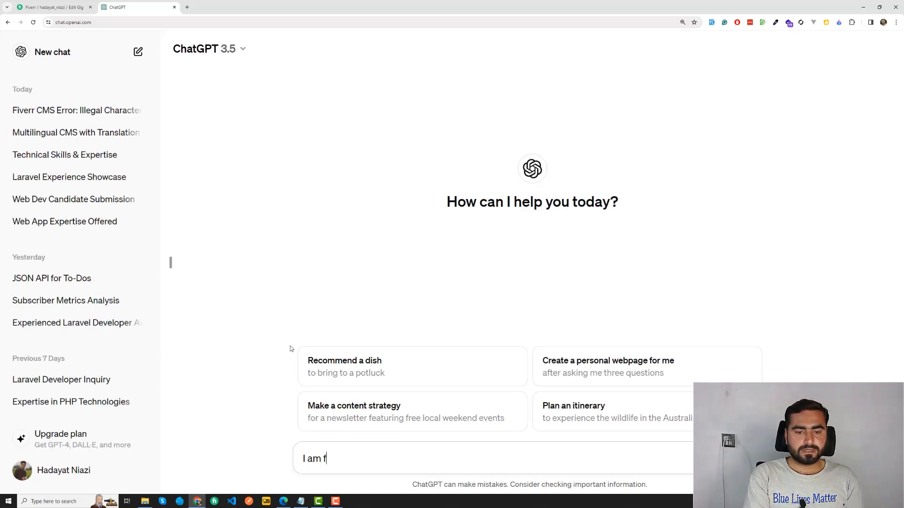
text(ing)
key(BackSpace)
key(BackSpace)
key(BackSpace)
key(BackSpace)
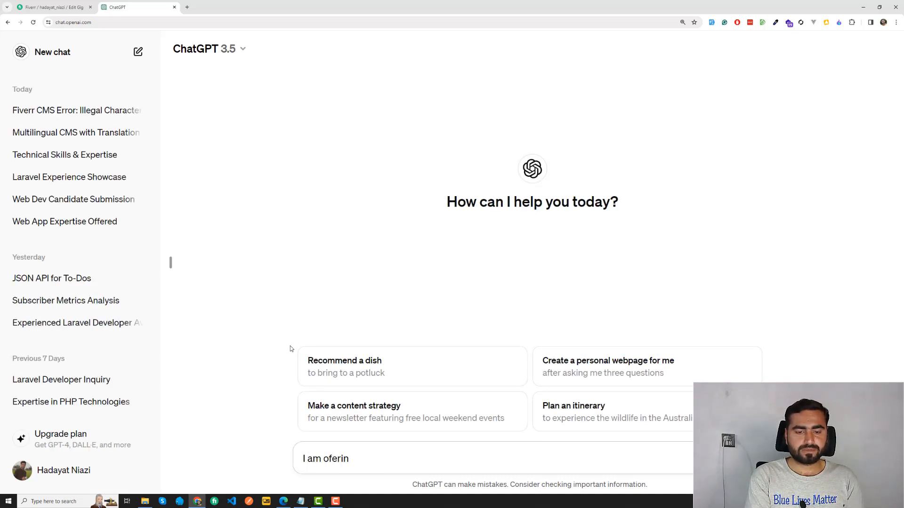
key(BackSpace)
text(fering )
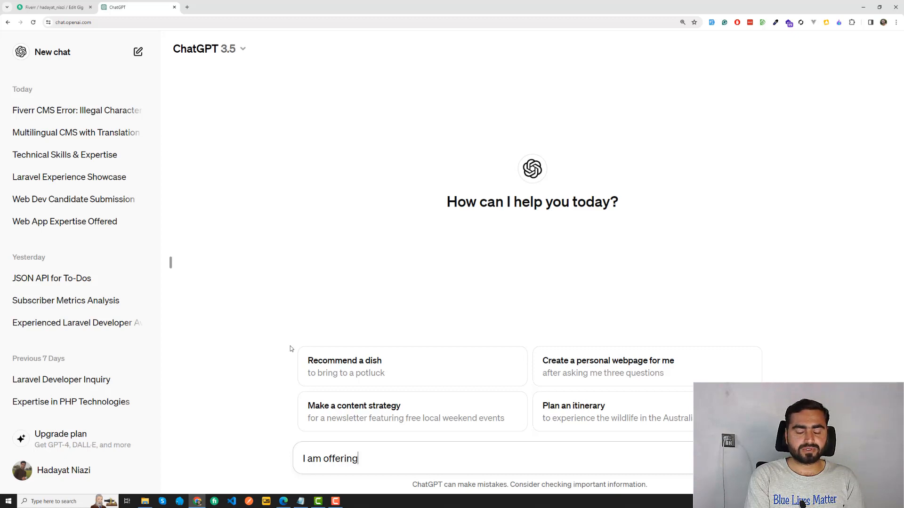
text(sr)
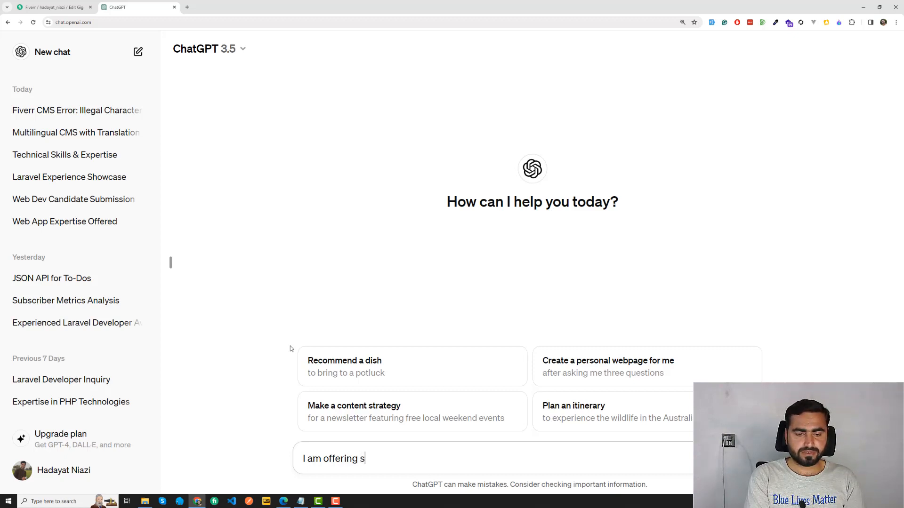
key(BackSpace)
text(e)
key(BackSpace)
key(BackSpace)
text(my )
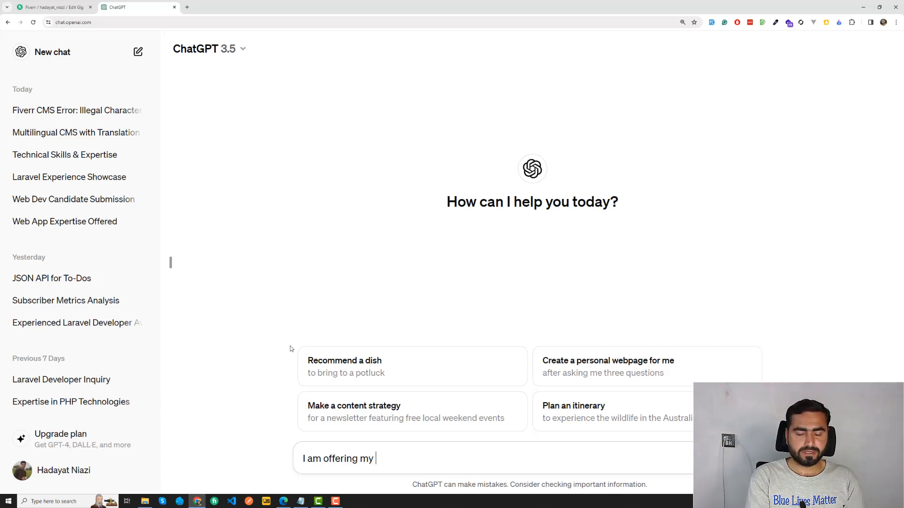
text(services on fi)
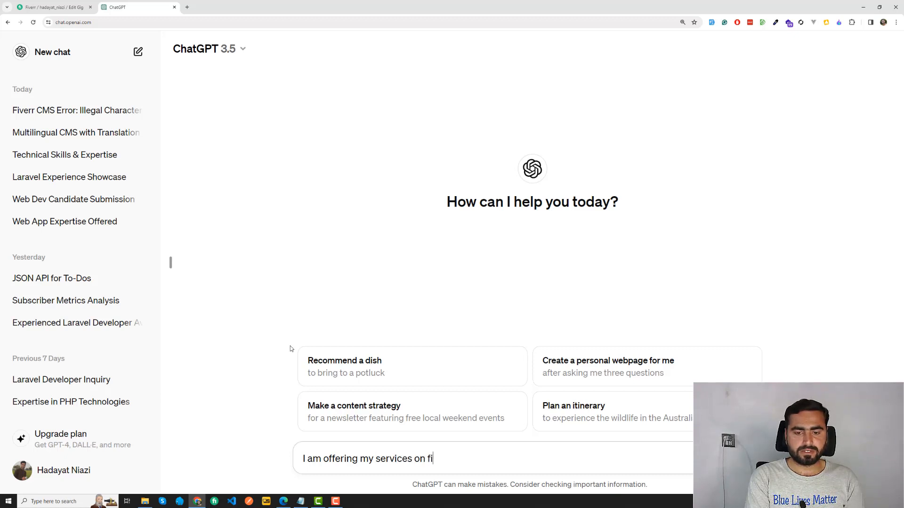
text(verr and)
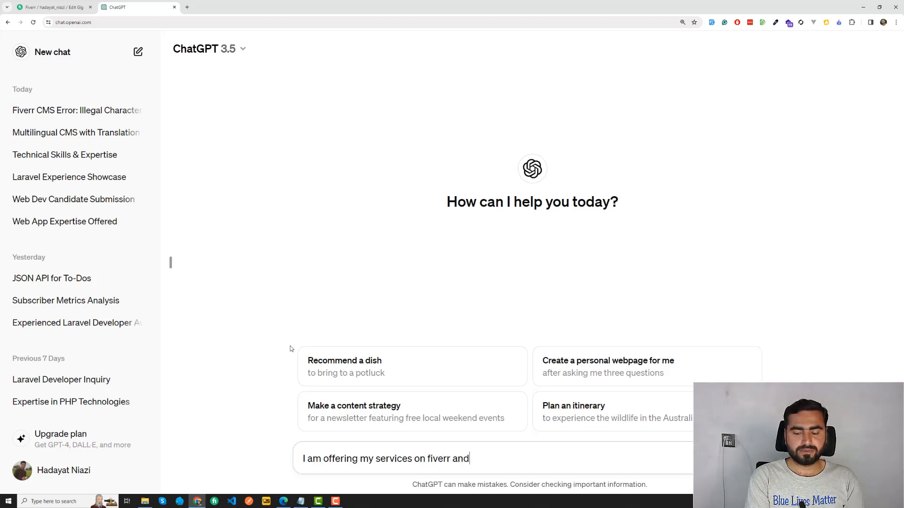
Continue the prompt with "and my services are" to introduce the service description.
key(BackSpace)
key(BackSpace)
key(BackSpace)
text(a)
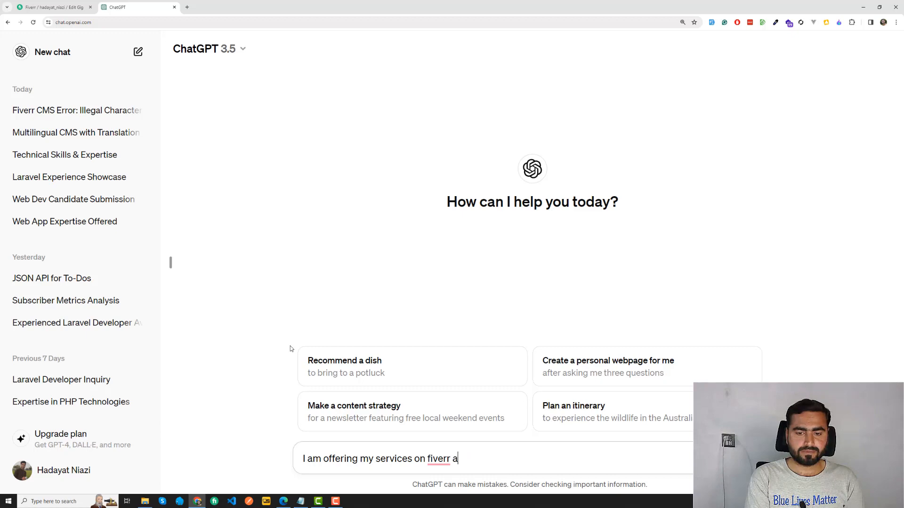
text(b)
key(BackSpace)
key(BackSpace)
text(and)
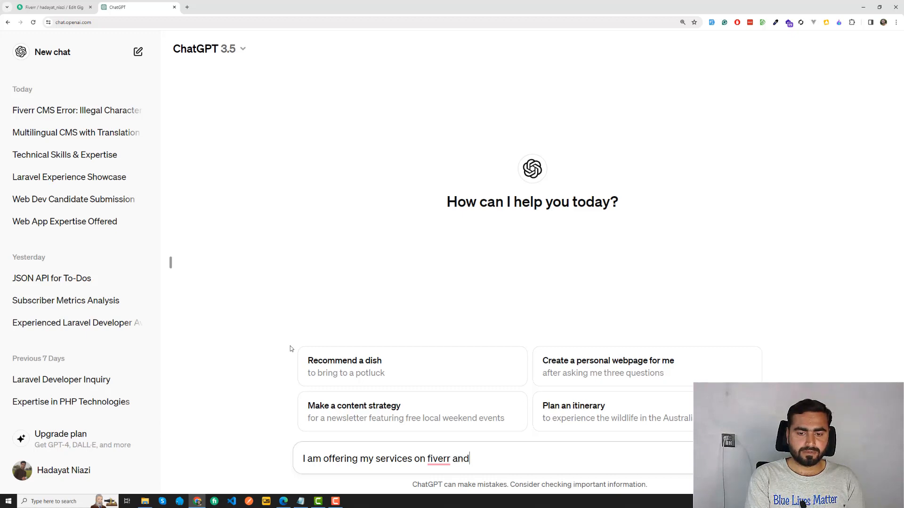
text( my services )
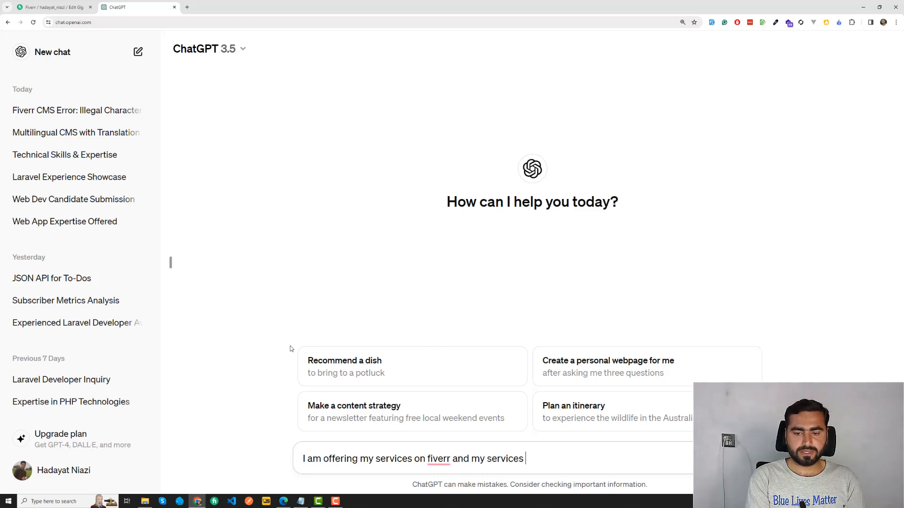
text(are )
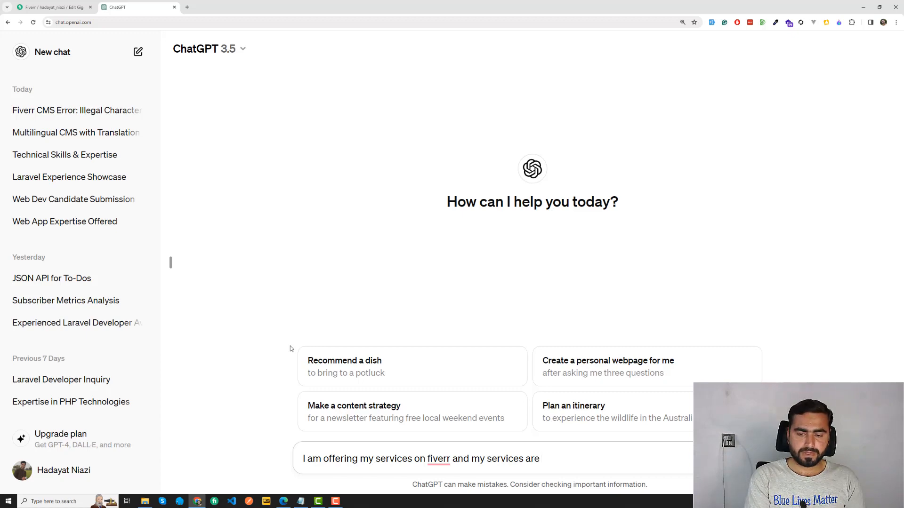
Describe the offered service in the prompt as "build website with laravel cms", enclosed in double quotes.
text("")
text(website)
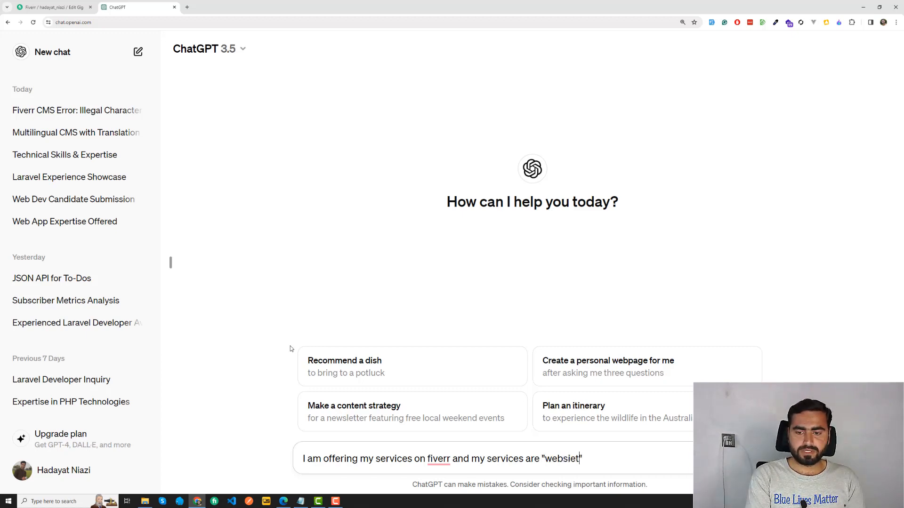
key(BackSpace)
key(BackSpace)
key(BackSpace)
key(BackSpace)
key(BackSpace)
key(BackSpace)
key(BackSpace)
key(BackSpace)
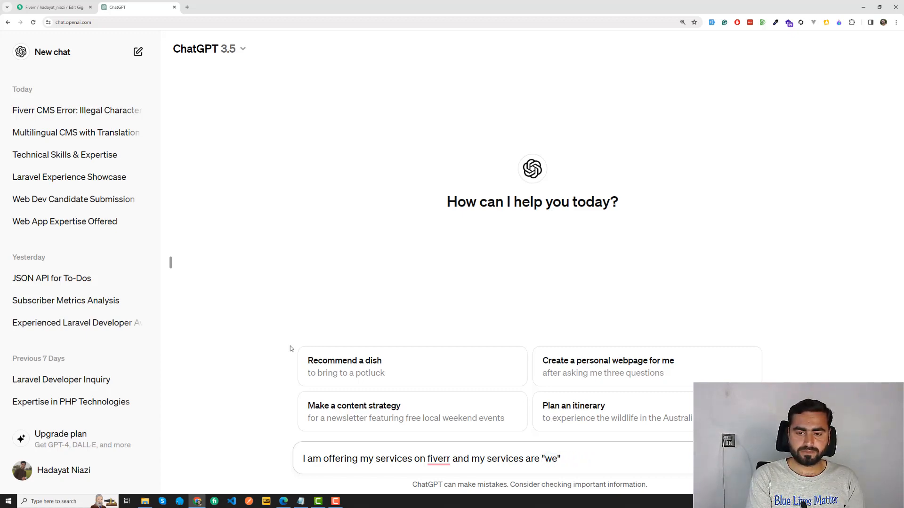
text(build web)
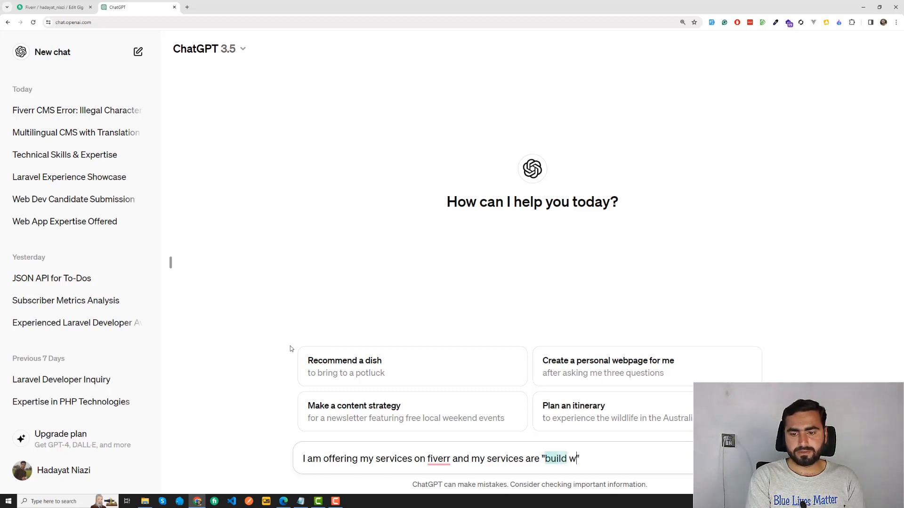
text(site with lar)
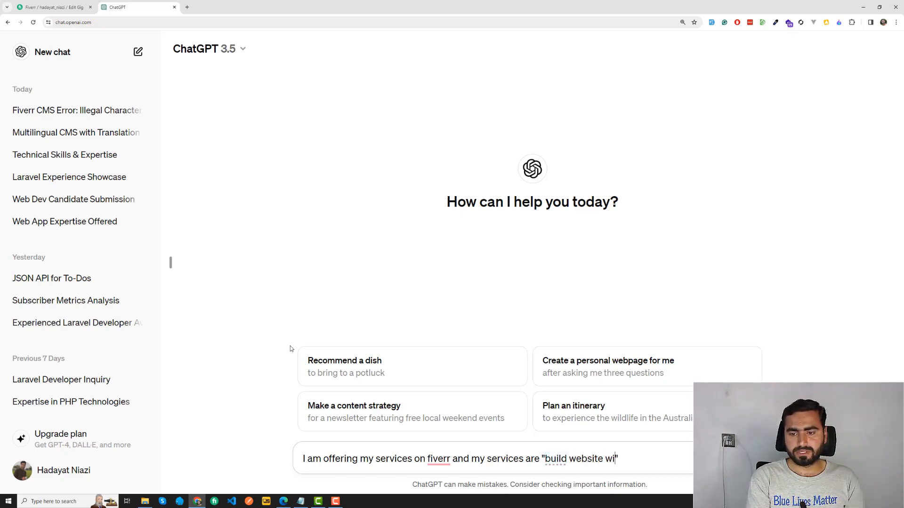
text(avel cms")
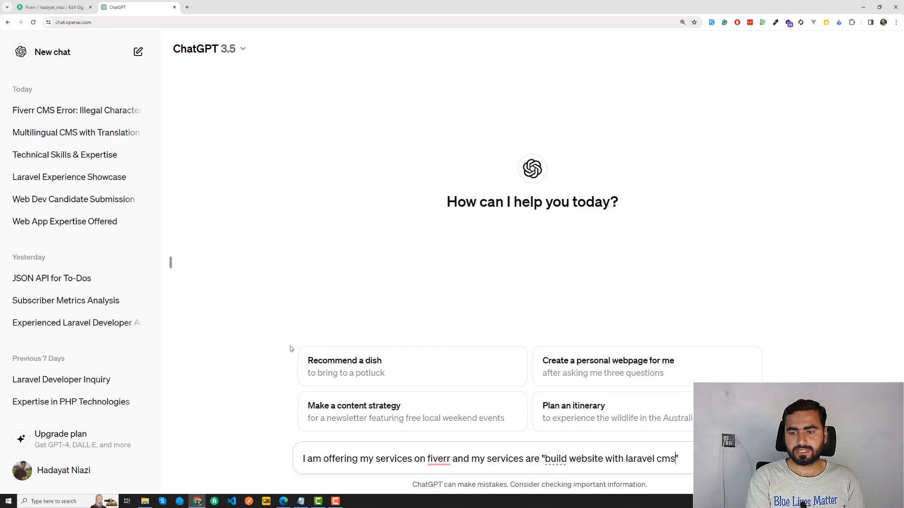
Continue the prompt after the quoted service with "and I want to generate faqs".
text( and)
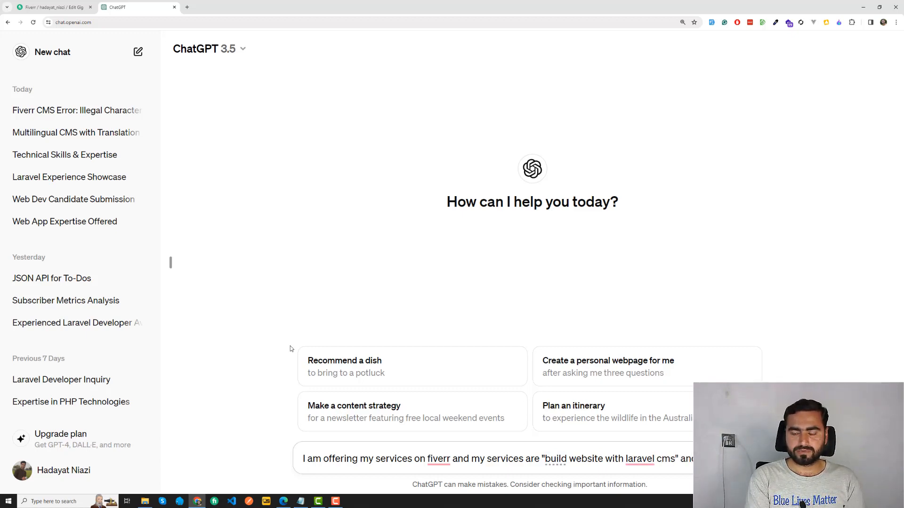
text( generate )
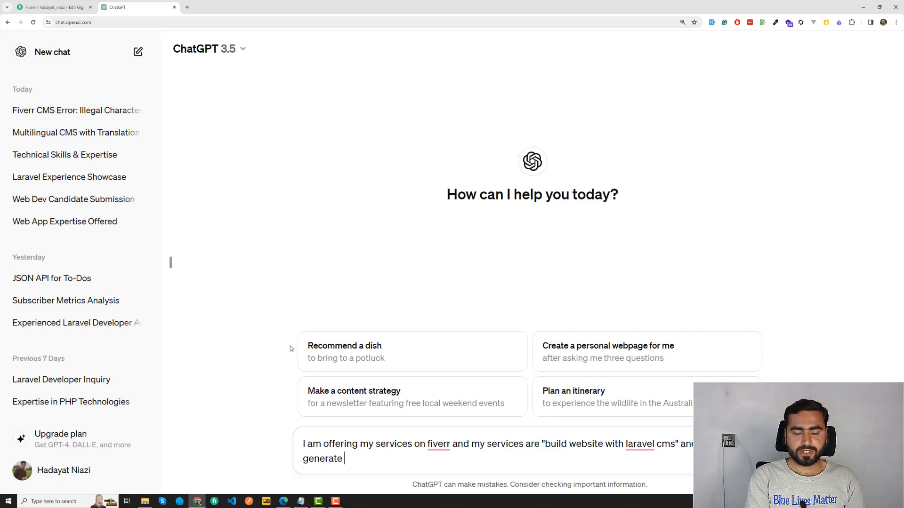
text(faq)
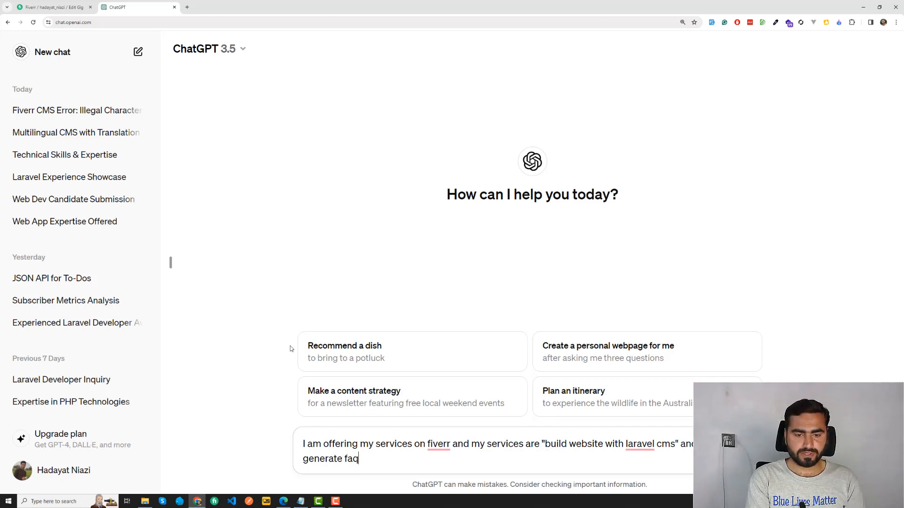
text(s)
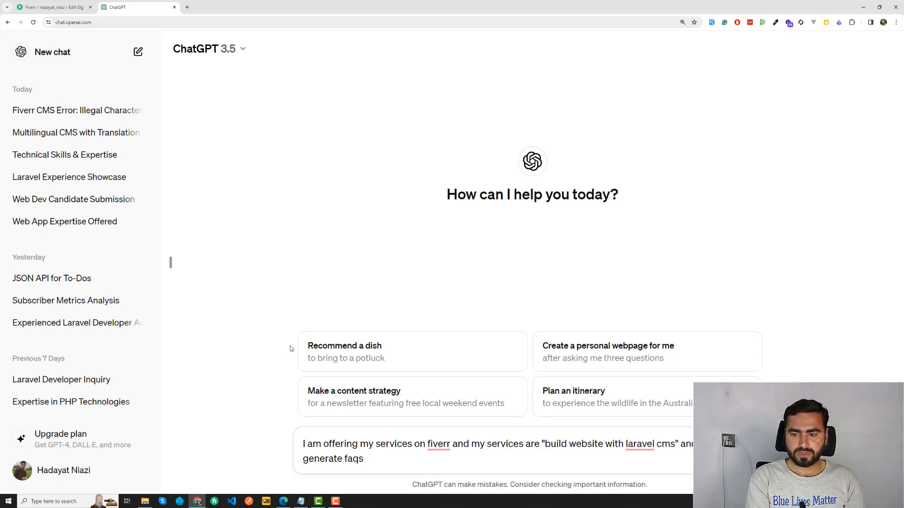
Extend the prompt with the purpose "to help my clients to easily order".
text( to)
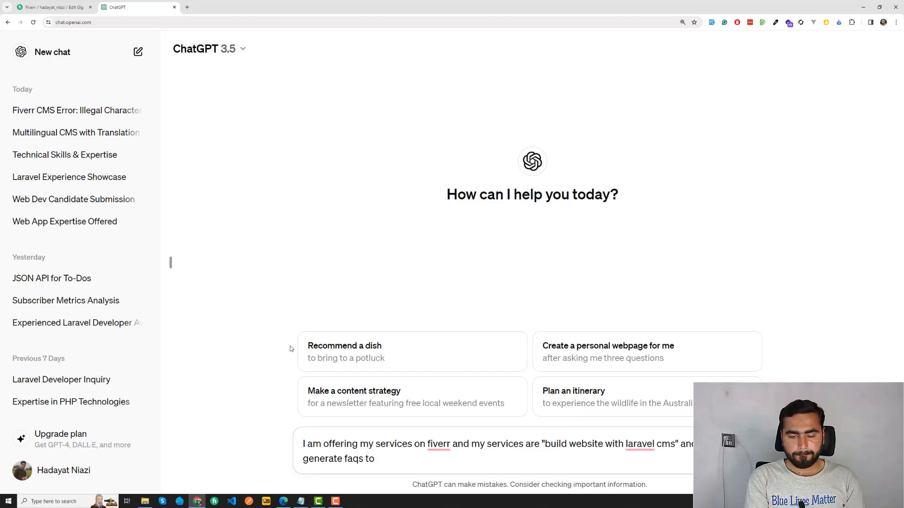
text( help )
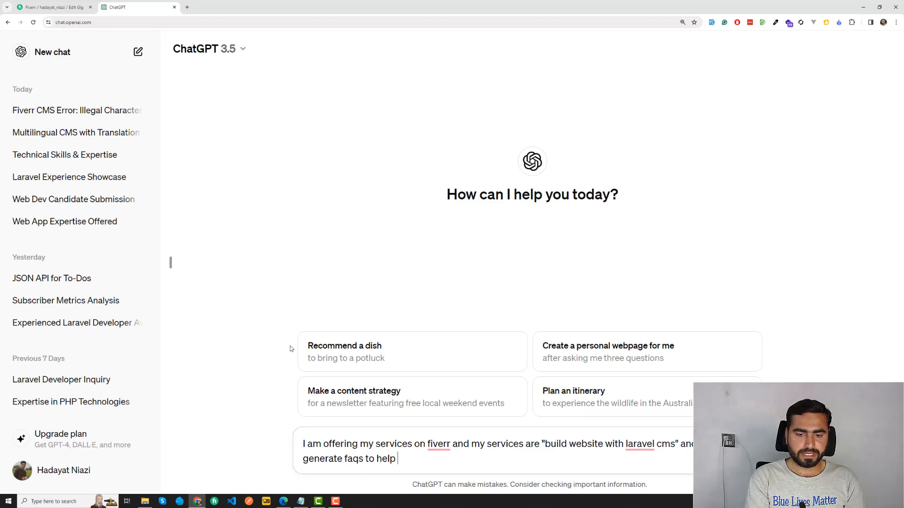
text(my clients t)
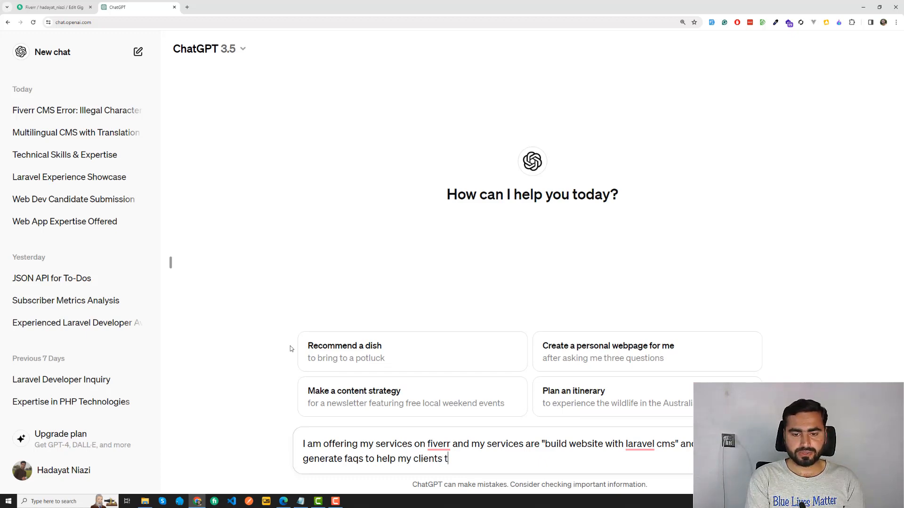
text(o easily an)
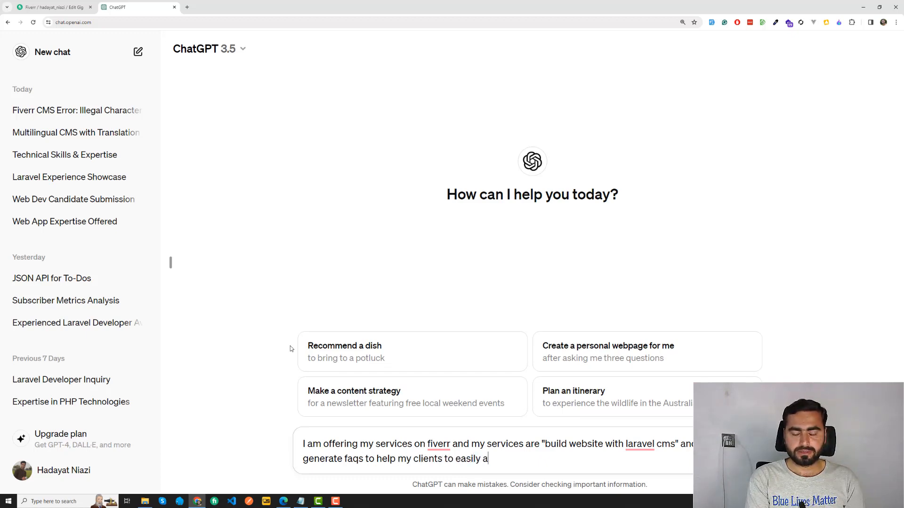
key(BackSpace)
key(BackSpace)
text(ro)
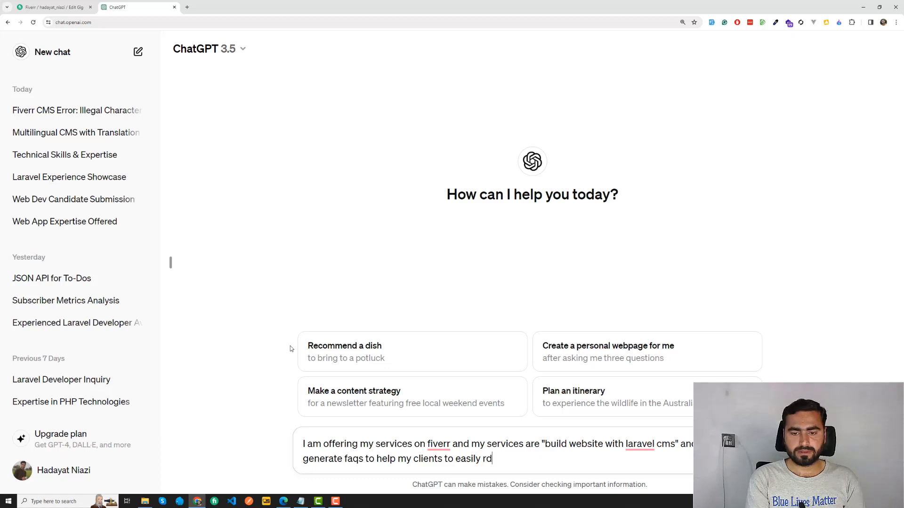
key(BackSpace)
key(BackSpace)
text(order )
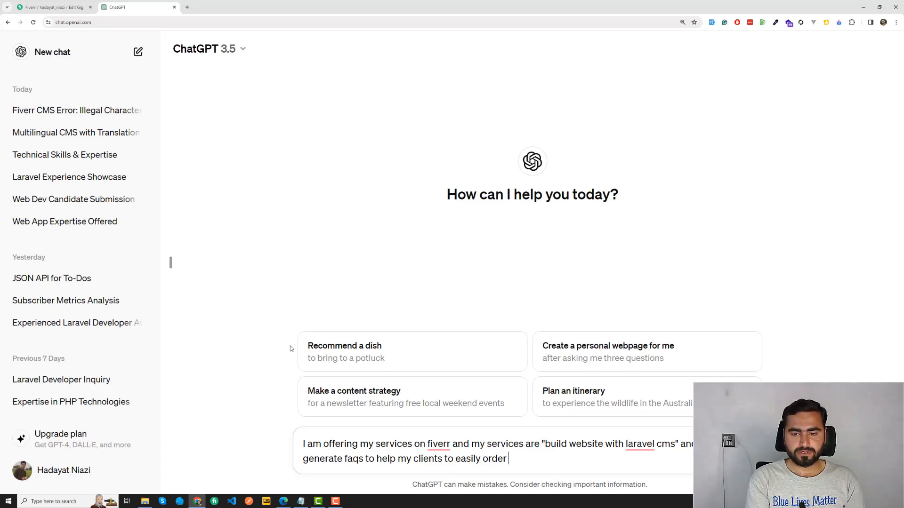
Finish the prompt with "from my gig with basic questions" and send it.
text(from my gi)
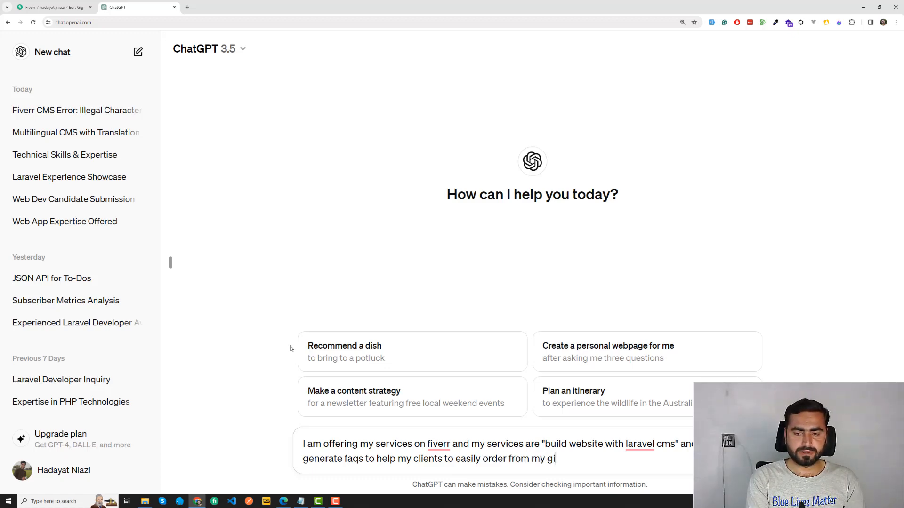
text(g with )
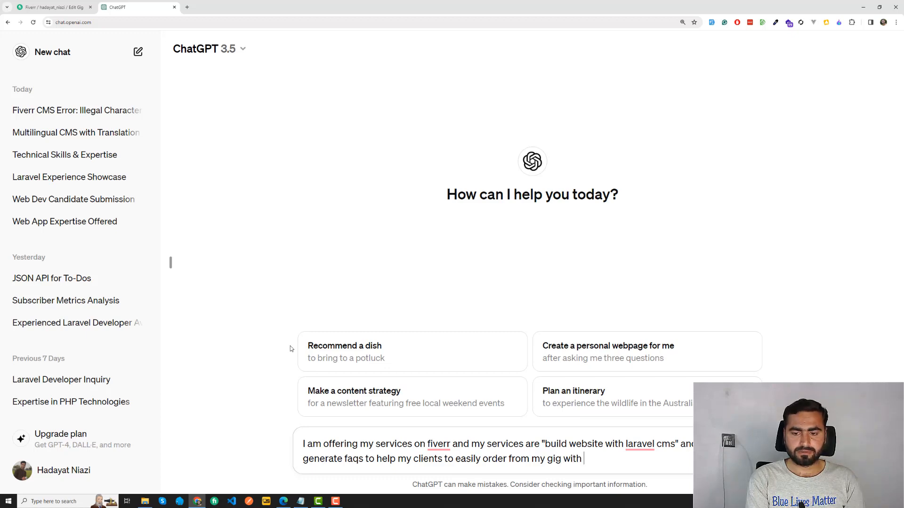
text(basic questions)
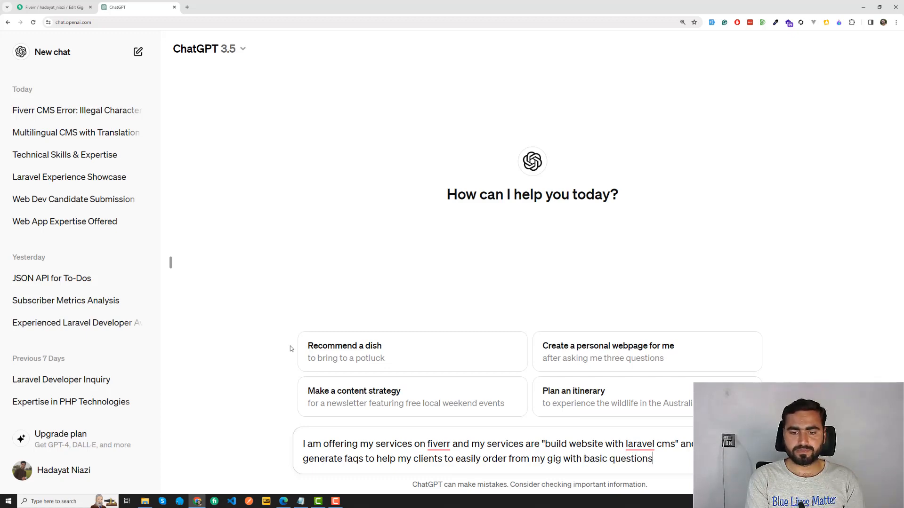
key(Return)
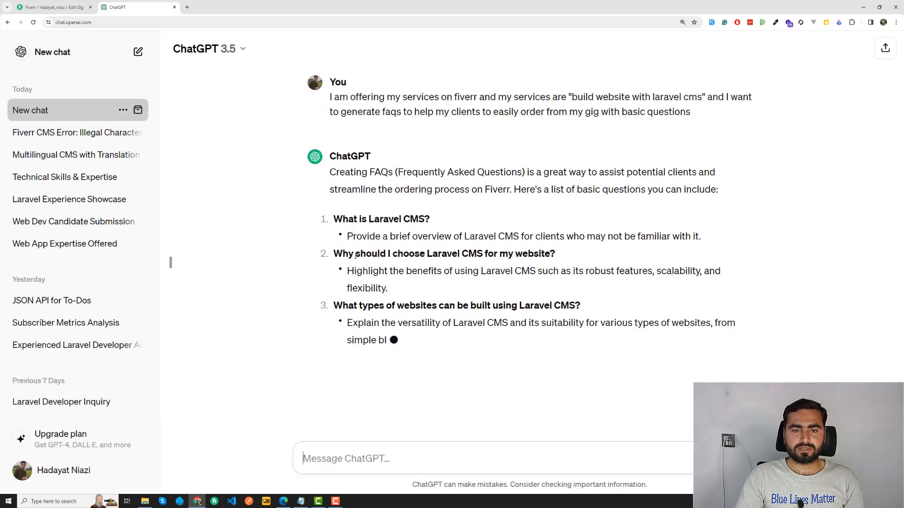
Read through the first three suggested FAQs in the reply, about what Laravel CMS is, why to choose it and website types.
drag(387, 254, 461, 254)
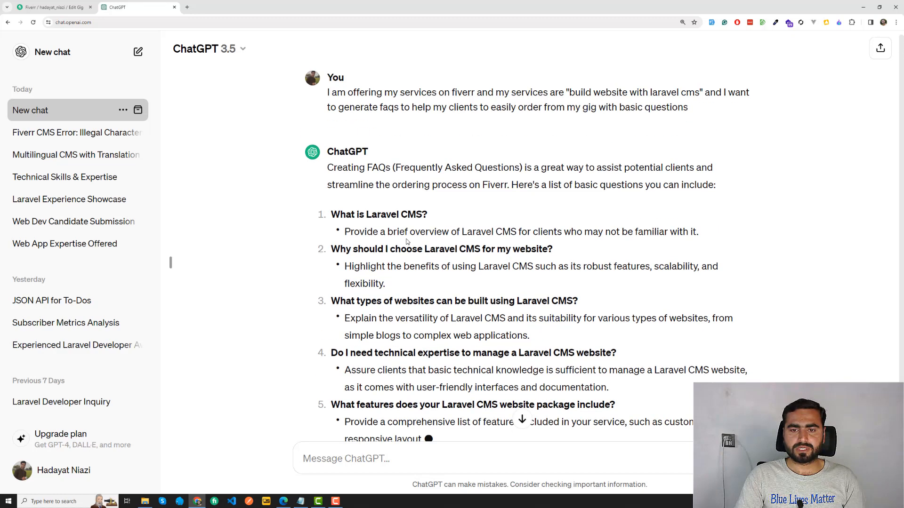
drag(376, 248, 498, 249)
click(451, 248)
scroll(409, 232, down, 1)
drag(400, 214, 482, 214)
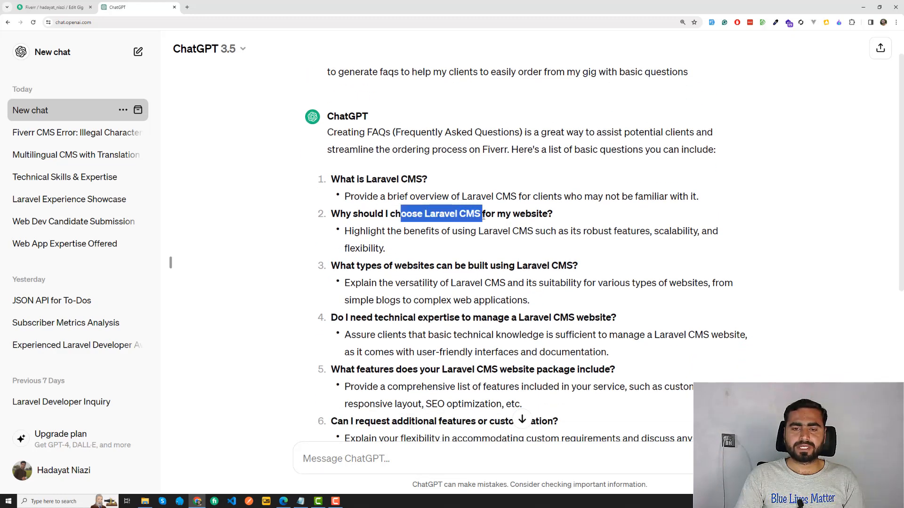
click(452, 215)
drag(366, 184, 439, 195)
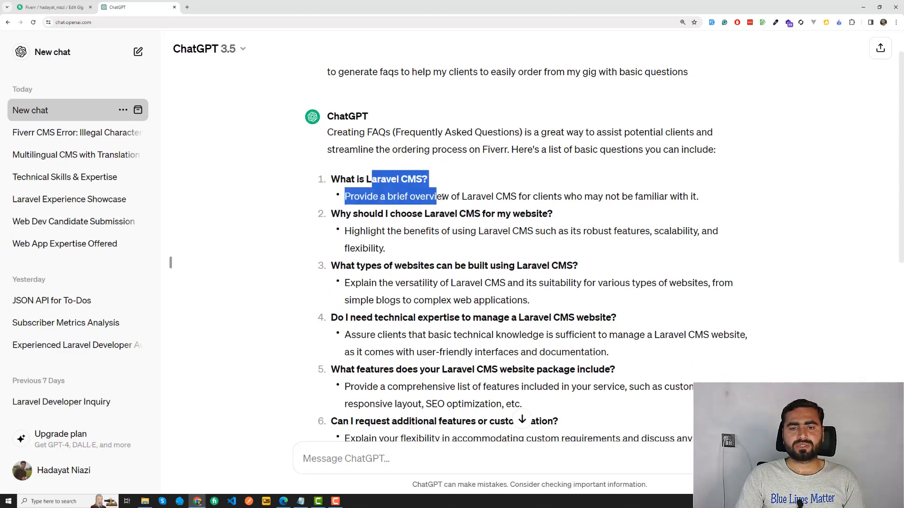
click(440, 196)
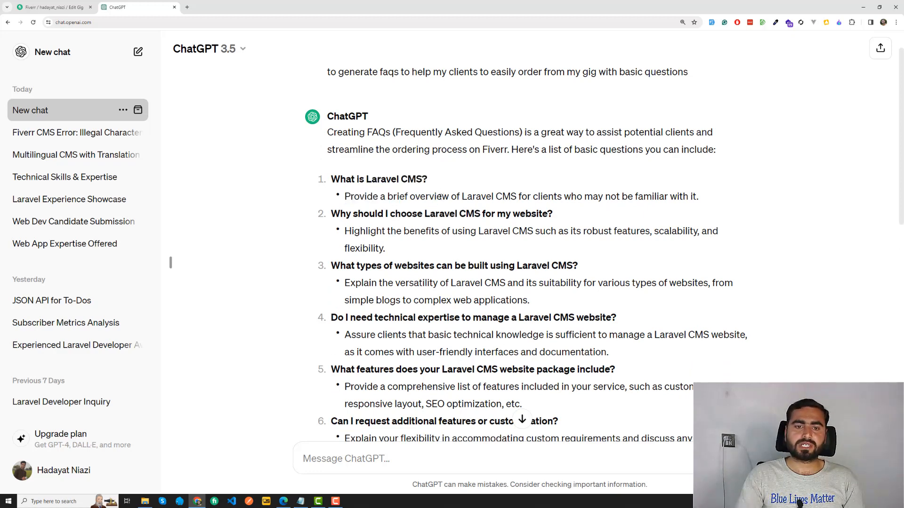
scroll(439, 197, down, 1)
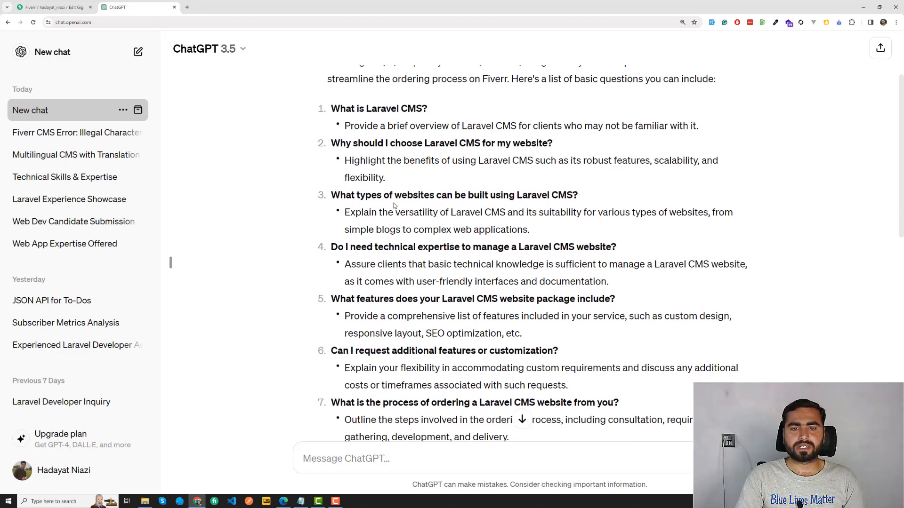
drag(395, 195, 567, 195)
click(448, 194)
click(517, 194)
click(481, 195)
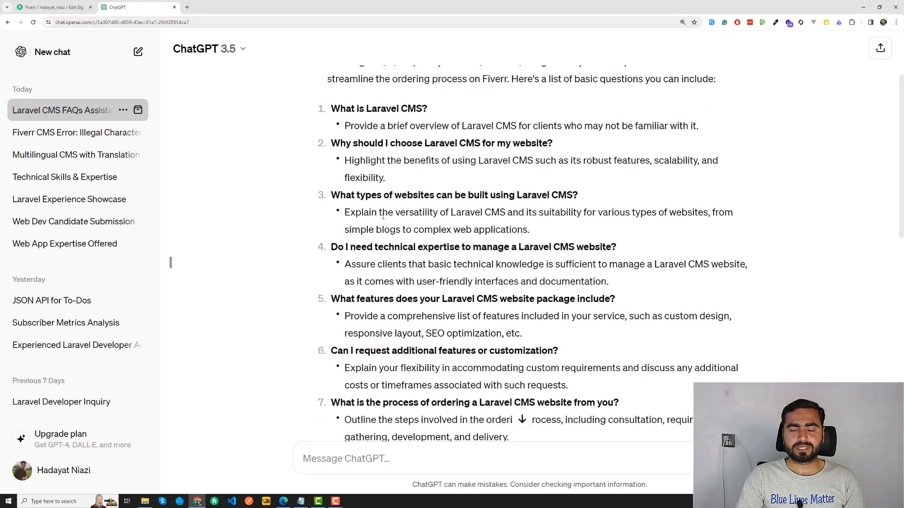
Copy the fourth suggested question, "Do I need technical expertise to manage a Laravel CMS website?".
scroll(382, 215, down, 1)
drag(389, 213, 545, 211)
click(551, 212)
drag(624, 213, 332, 207)
key(ctrl+c)
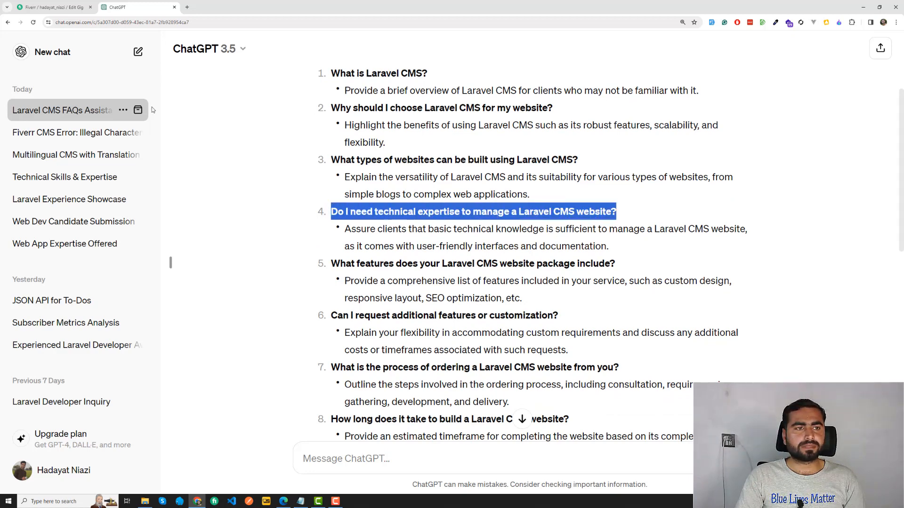
Separate the ChatGPT tab into its own window and start a new FAQ on the Fiverr gig with the copied question.
drag(152, 11, 151, 41)
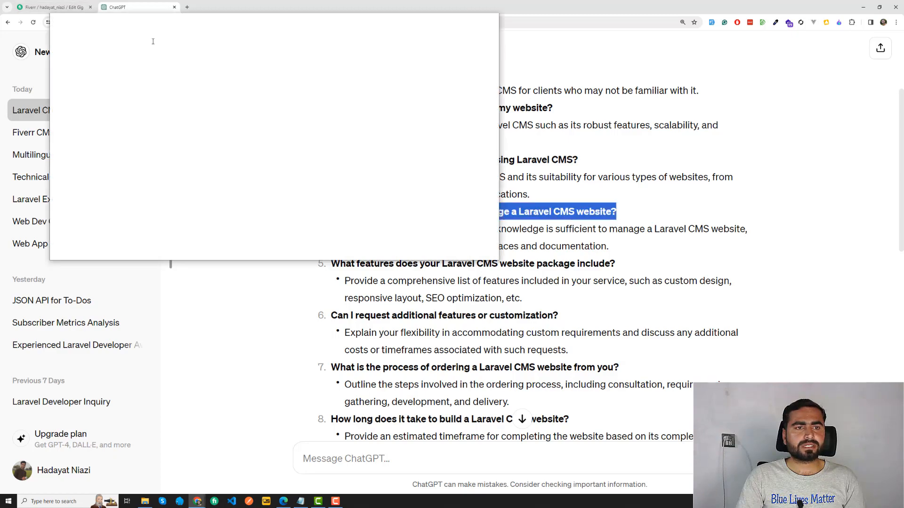
click(476, 41)
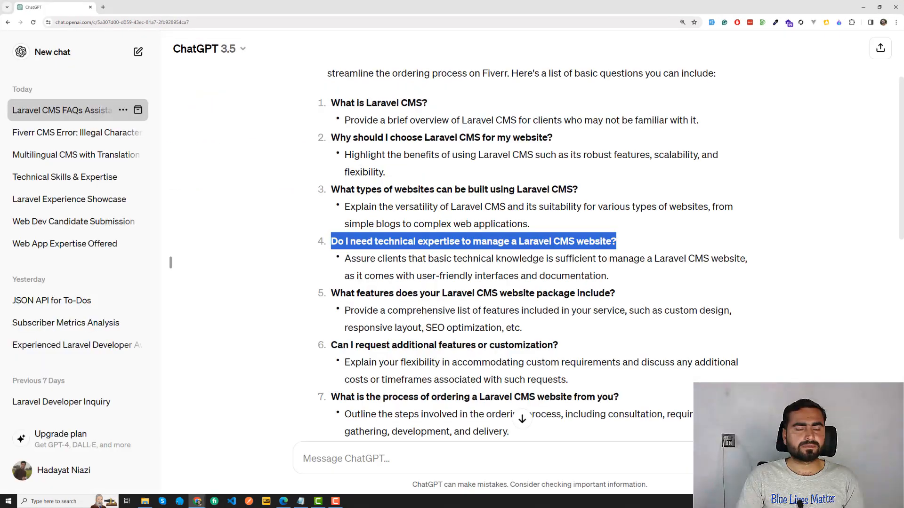
key(alt+Tab)
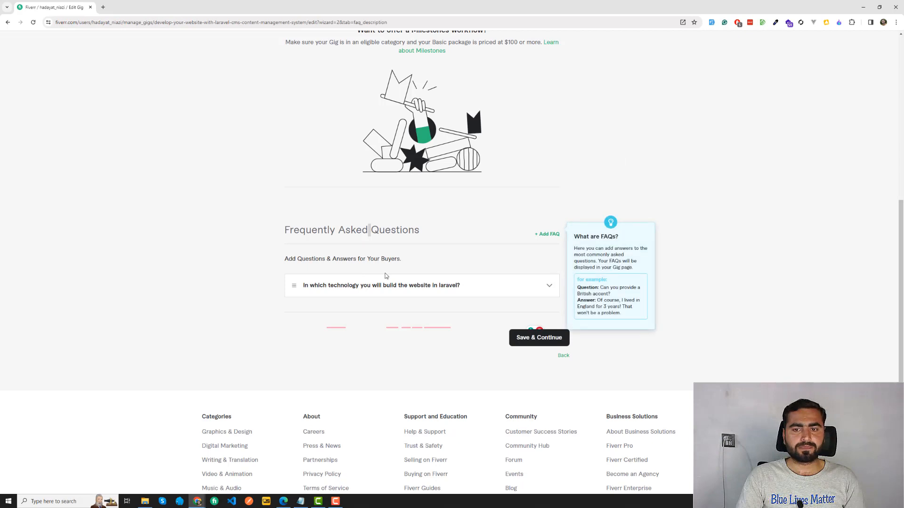
click(550, 235)
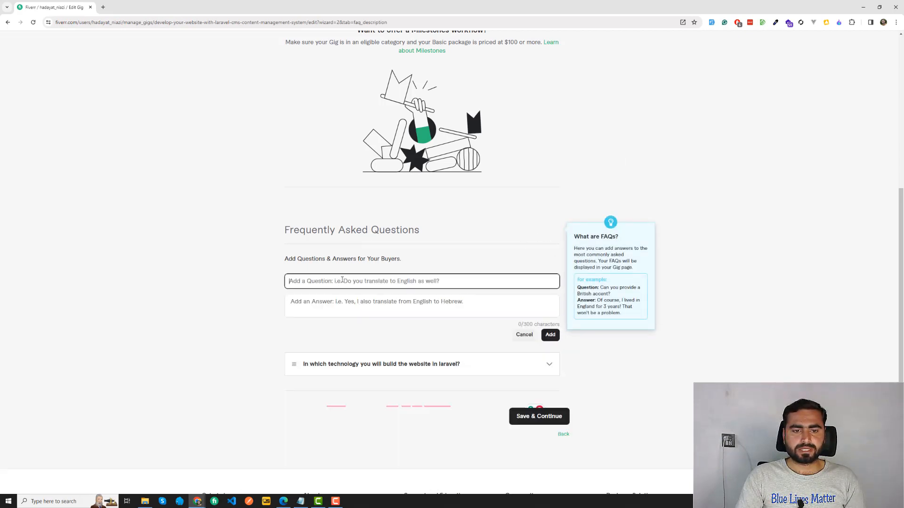
key(ctrl+v)
Copy ChatGPT's answer text for the fourth question into the FAQ's answer on Fiverr and add the FAQ.
click(409, 302)
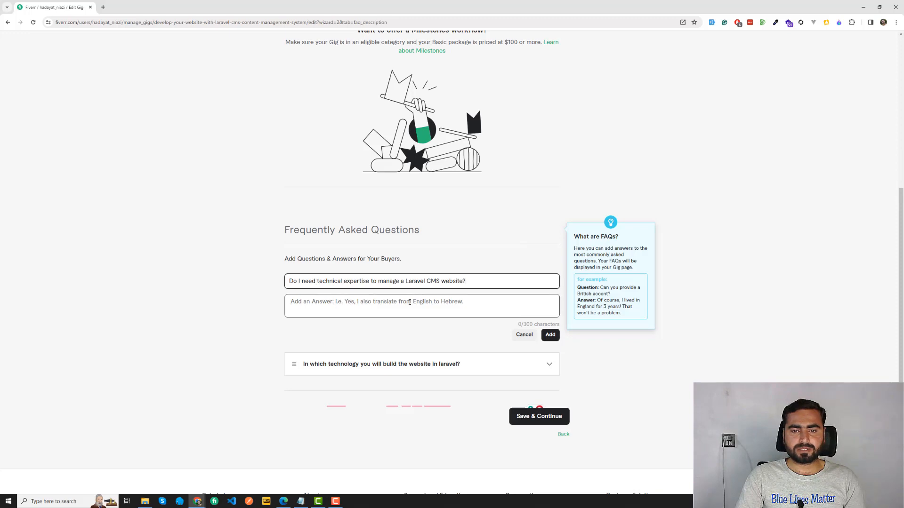
key(alt+Tab)
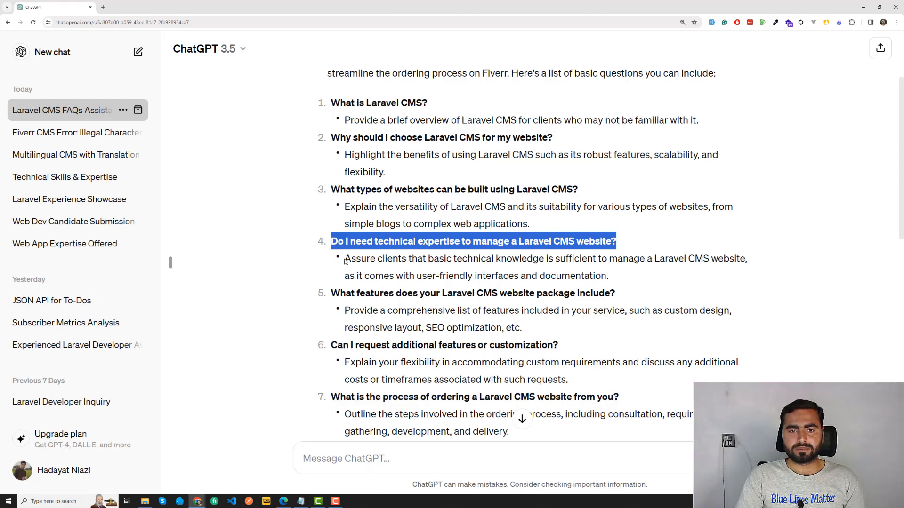
drag(344, 259, 641, 277)
key(ctrl+c)
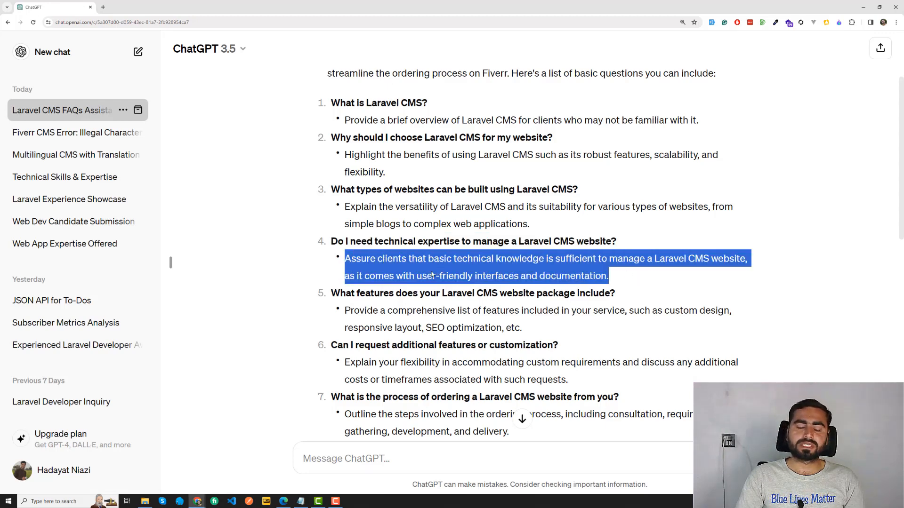
key(alt+Tab)
key(ctrl+v)
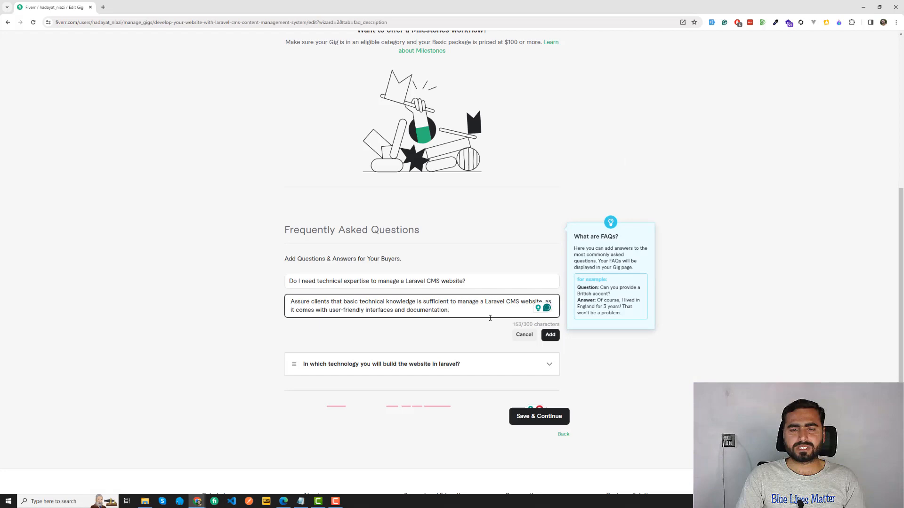
click(550, 335)
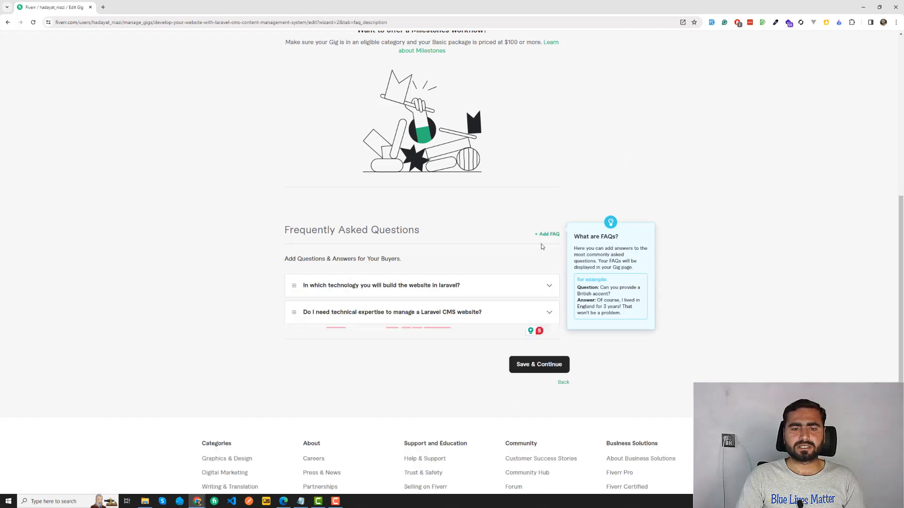
Switch to ChatGPT and read the fifth suggested FAQ, about the features included in the Laravel CMS website package.
key(alt+Tab)
scroll(333, 273, down, 2)
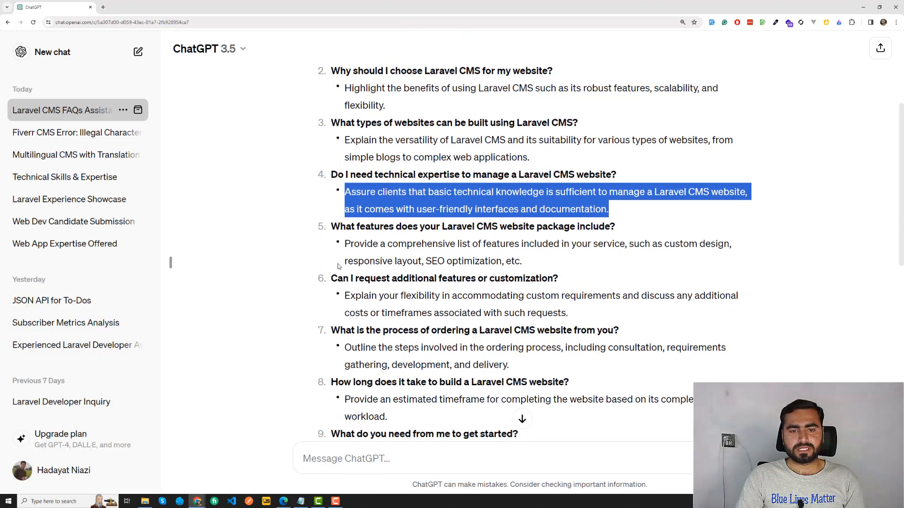
drag(380, 223, 468, 225)
click(468, 225)
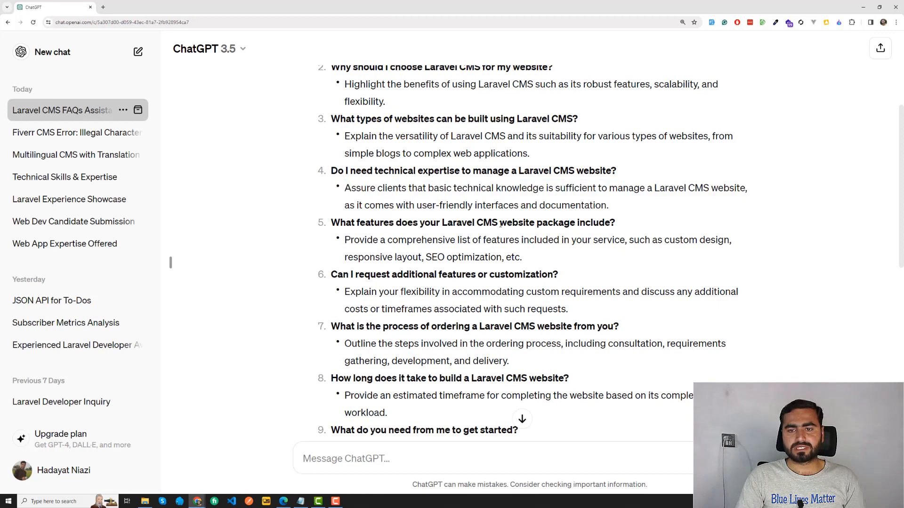
double_click(516, 223)
click(560, 223)
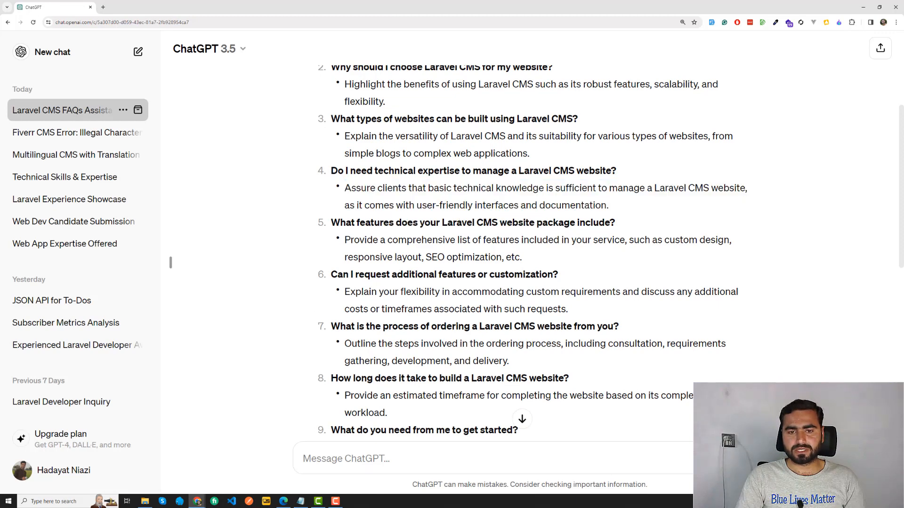
drag(398, 240, 535, 254)
click(535, 254)
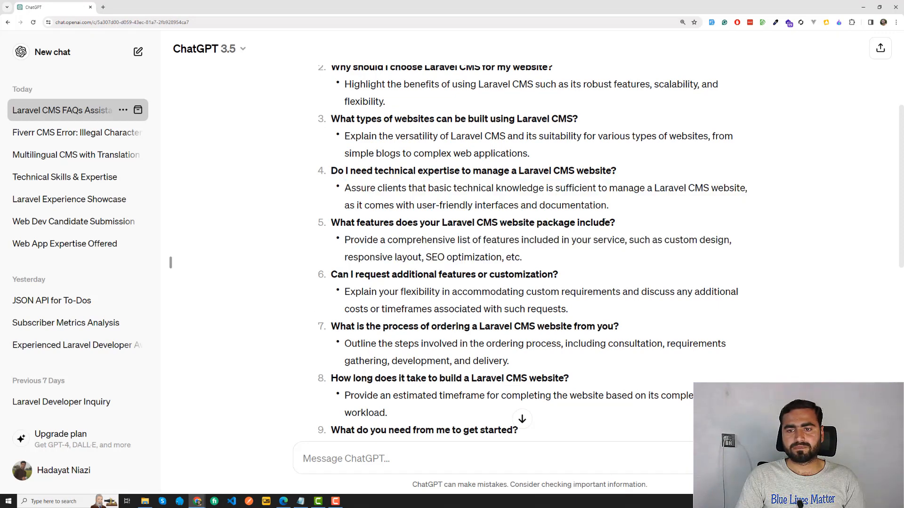
drag(616, 223, 331, 224)
scroll(520, 247, down, 1)
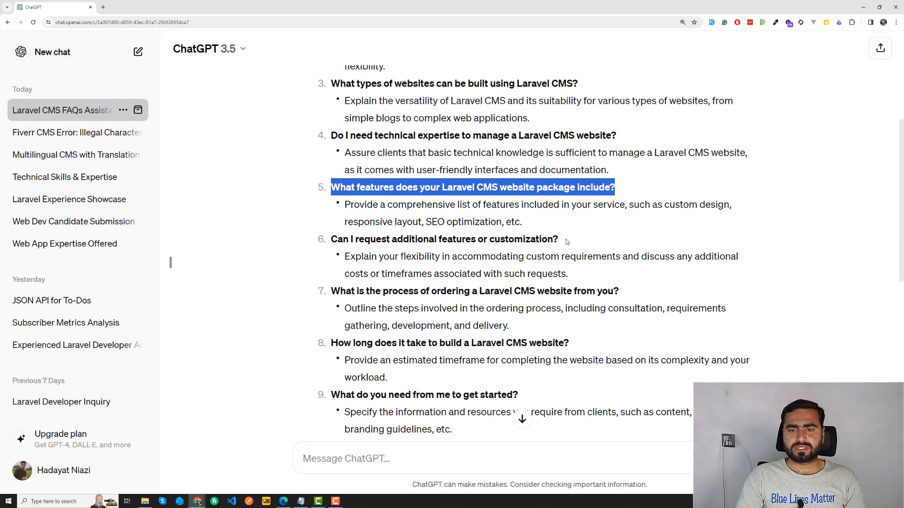
Copy ChatGPT's sixth question into a new Fiverr FAQ, extending it to "Can I request additional features or customization in Laravel cms?".
drag(563, 240, 327, 242)
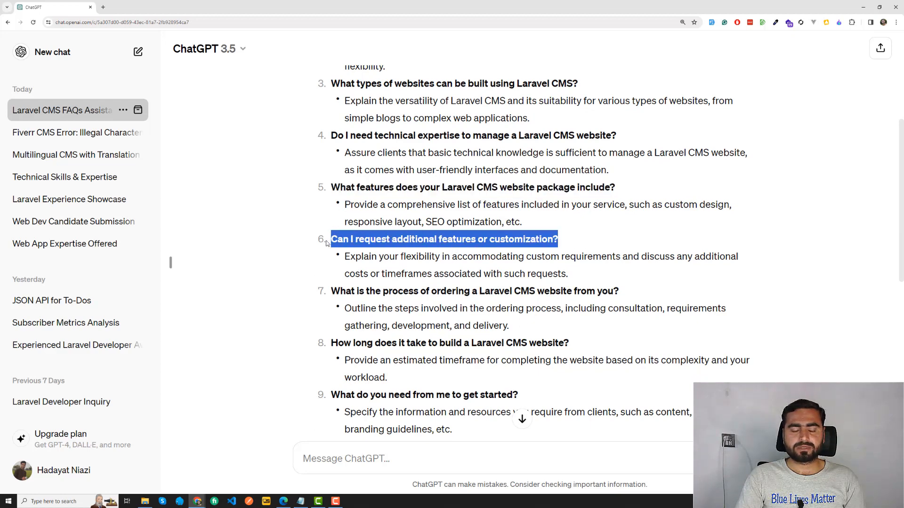
key(alt+Tab)
click(545, 234)
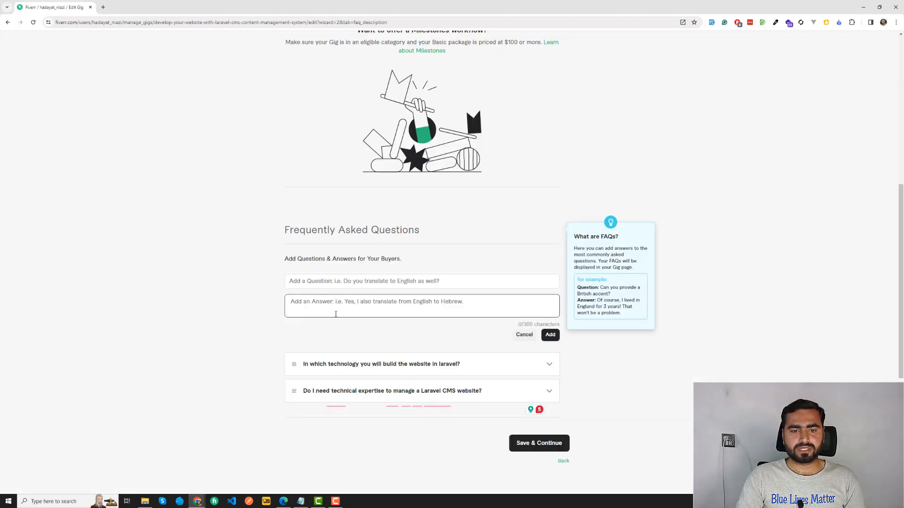
click(328, 282)
key(ctrl+v)
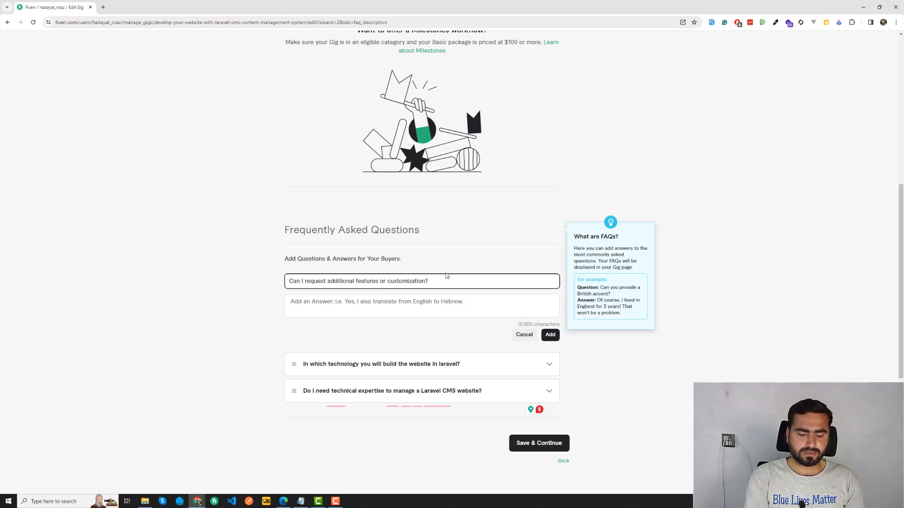
text(in Laravel cm)
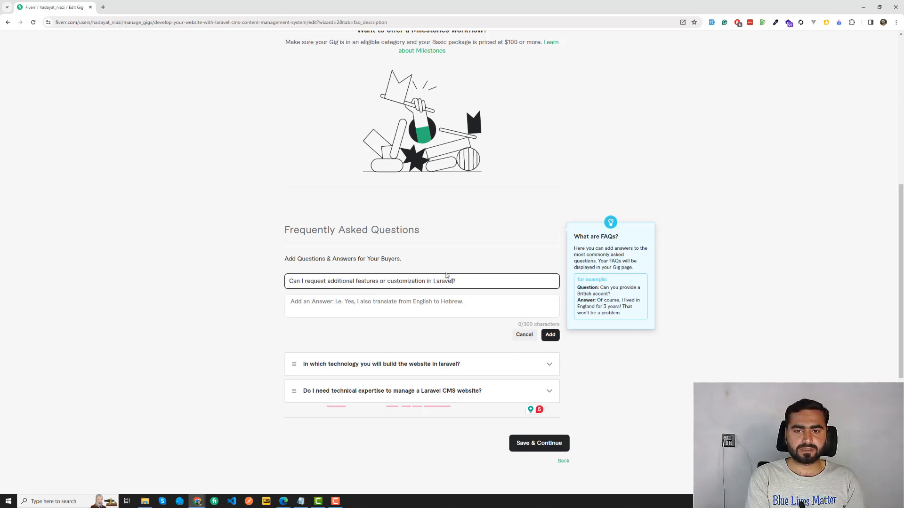
Copy ChatGPT's answer text for the sixth question into the answer on Fiverr and add the FAQ.
key(Tab)
key(alt+Tab)
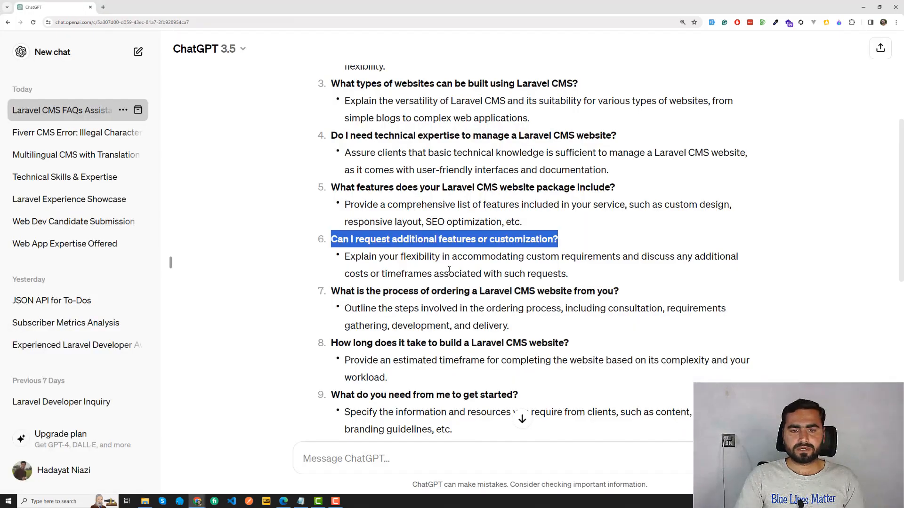
drag(345, 257, 623, 279)
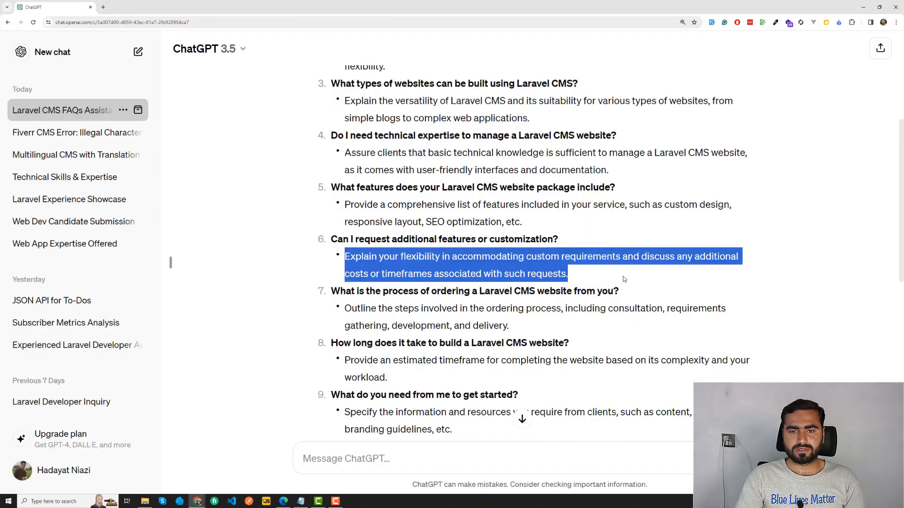
key(alt+Tab)
key(ctrl+v)
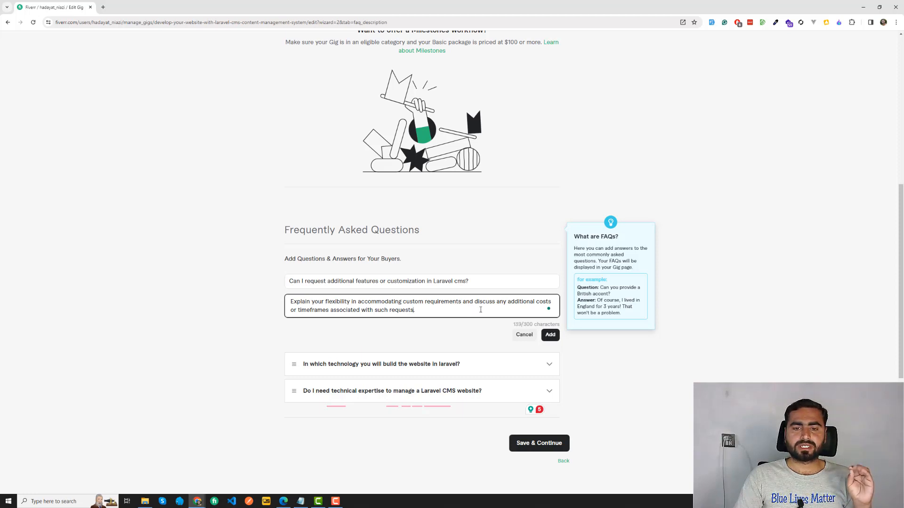
click(551, 335)
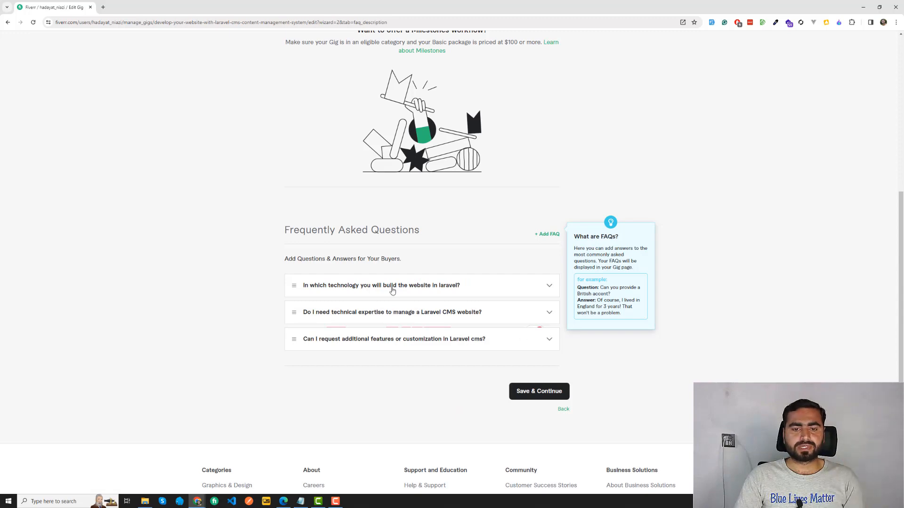
Switch to ChatGPT and read the suggested FAQs about the ordering process and how long a Laravel CMS website takes.
key(alt+Tab)
scroll(422, 221, down, 1)
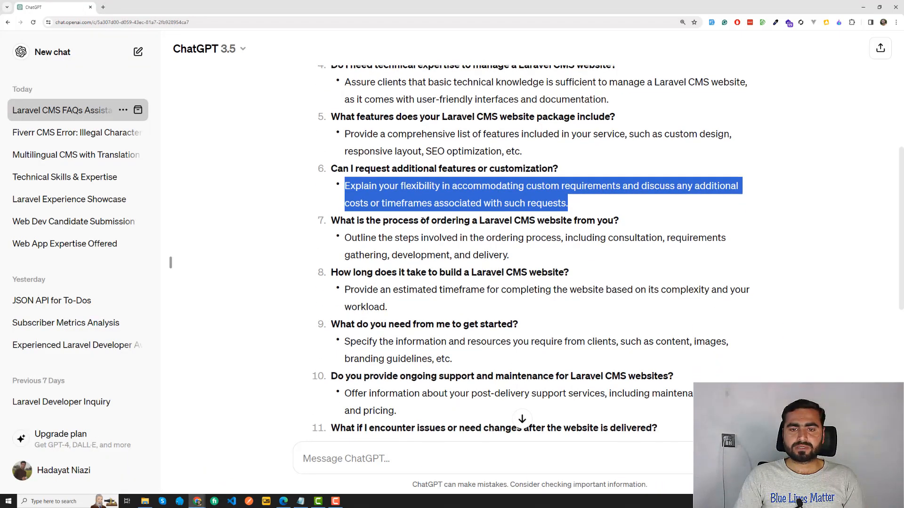
drag(447, 219, 604, 224)
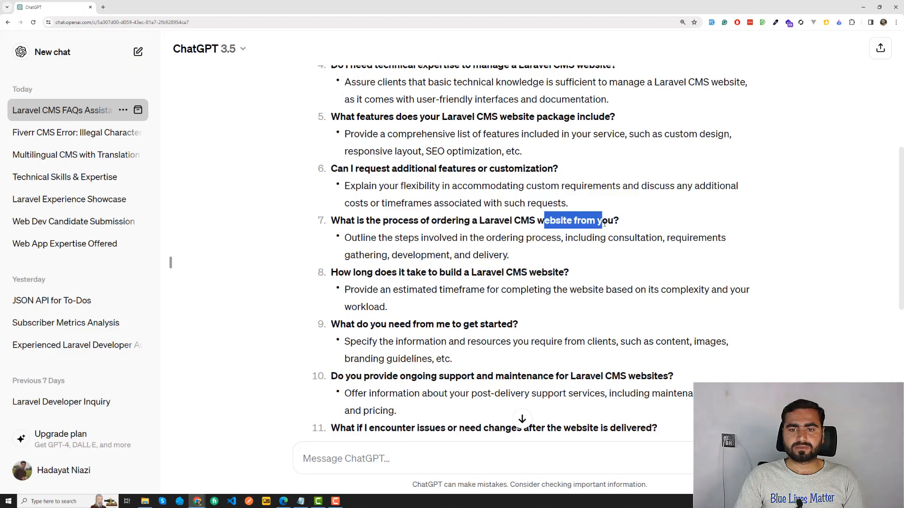
click(604, 224)
drag(392, 220, 520, 251)
scroll(373, 248, down, 1)
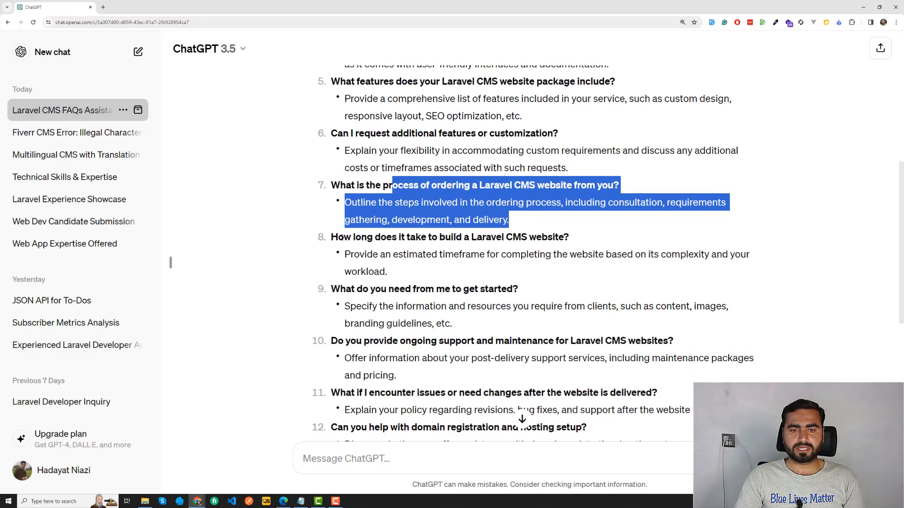
drag(342, 237, 512, 237)
click(420, 237)
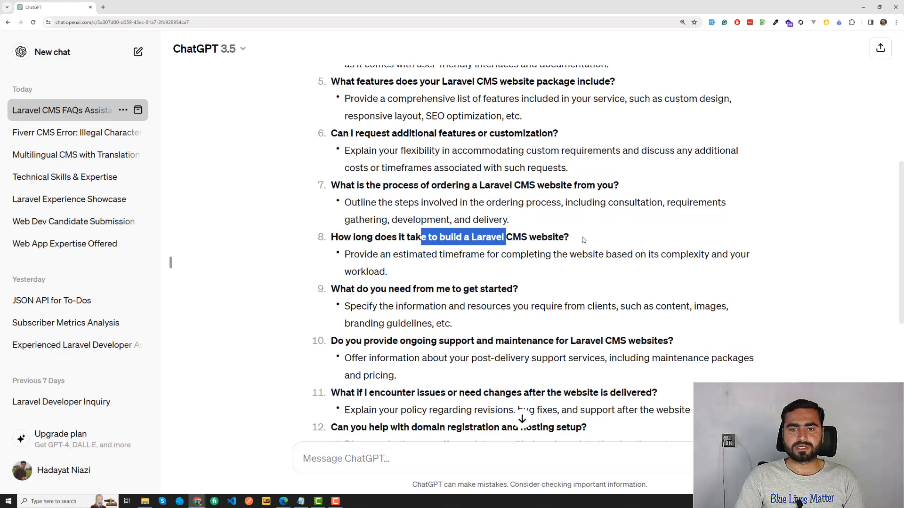
Copy ChatGPT's eighth question, "How long does it take to build a Laravel CMS website?", into a new FAQ on the Fiverr gig.
drag(582, 240, 332, 238)
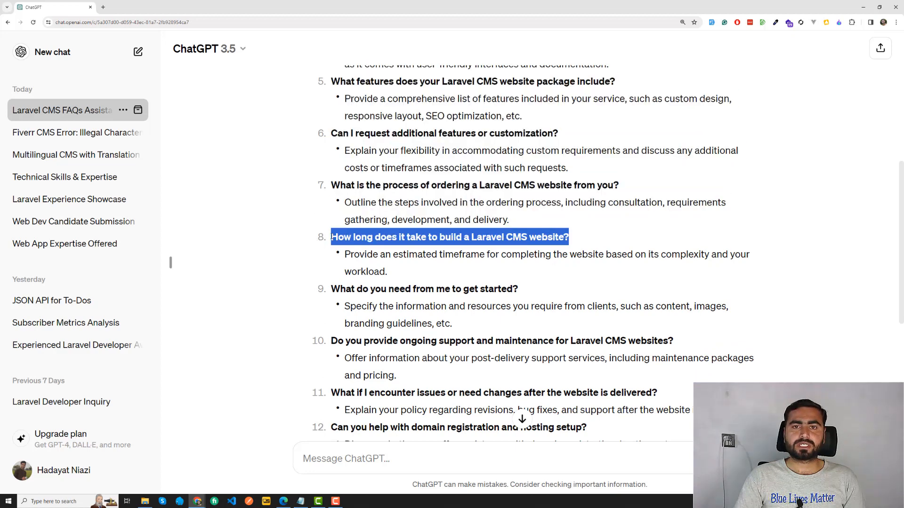
key(ctrl+c)
key(alt+Tab)
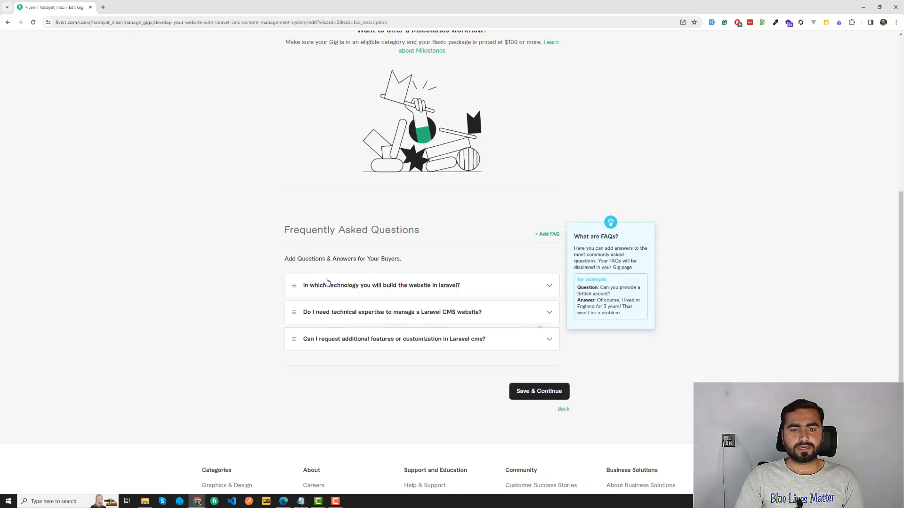
click(541, 238)
click(328, 285)
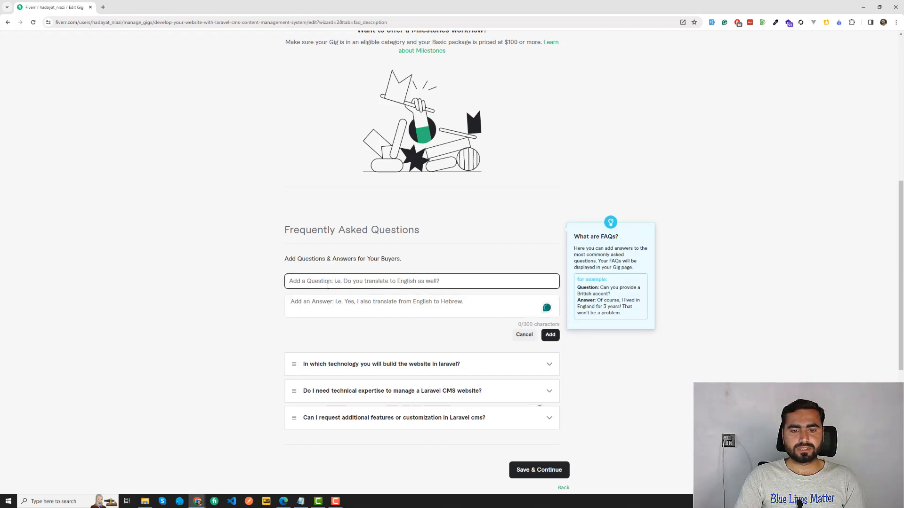
key(ctrl+v)
click(308, 297)
Check ChatGPT's suggested timeframe answer, write "It will take a week to build website with Laravel cms." as the answer on Fiverr, and add the FAQ.
key(alt+Tab)
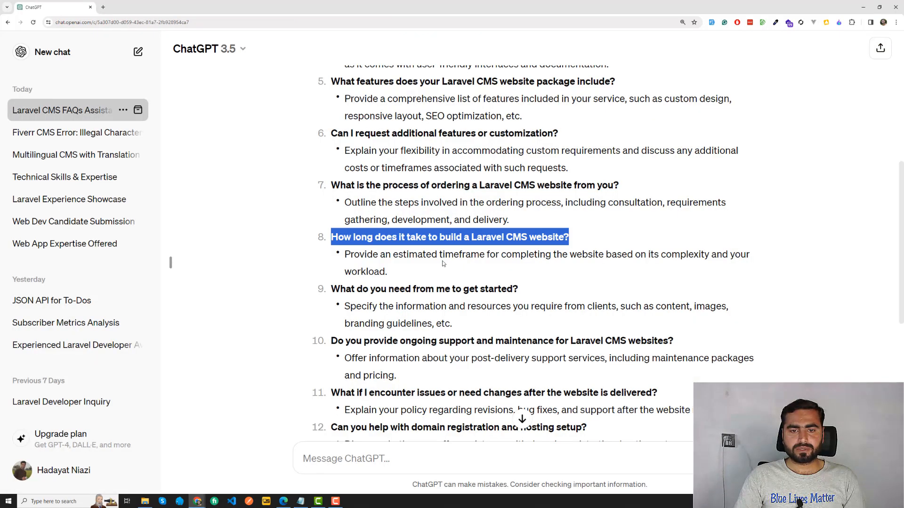
drag(378, 254, 506, 255)
drag(583, 254, 647, 255)
click(599, 255)
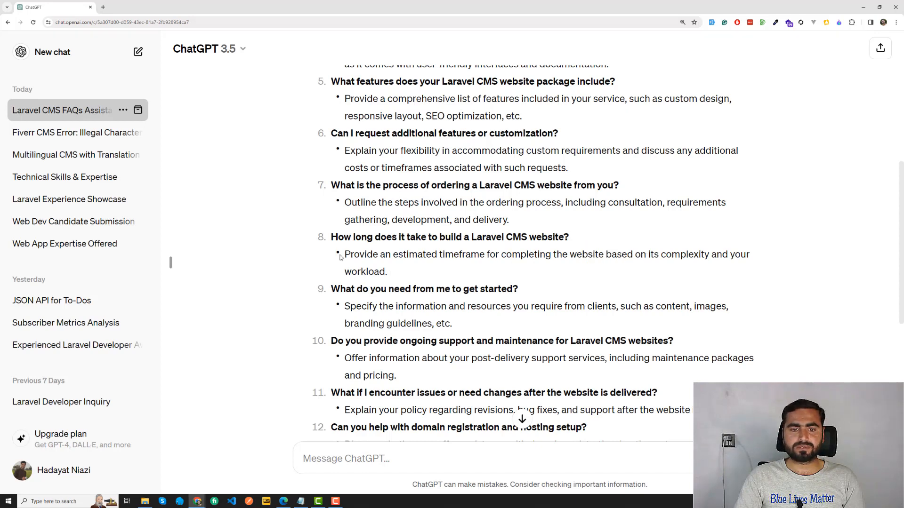
key(alt+Tab)
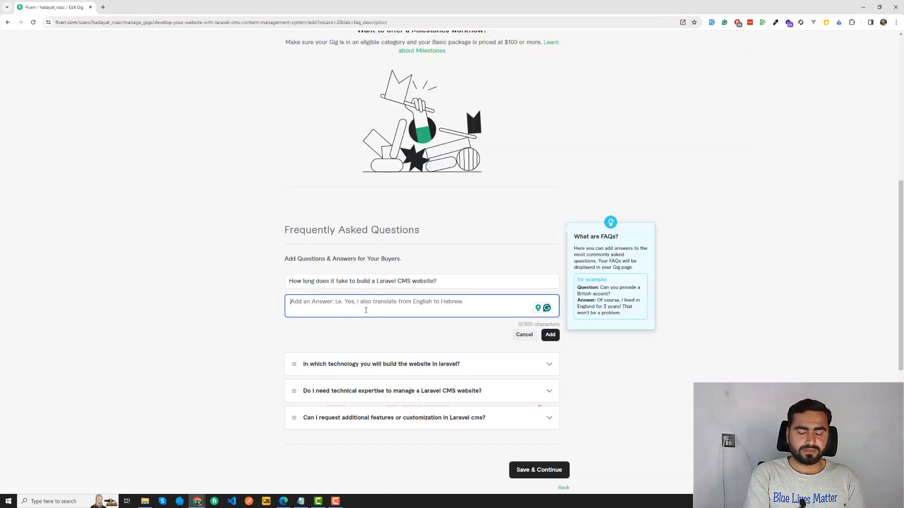
text(I w)
key(BackSpace)
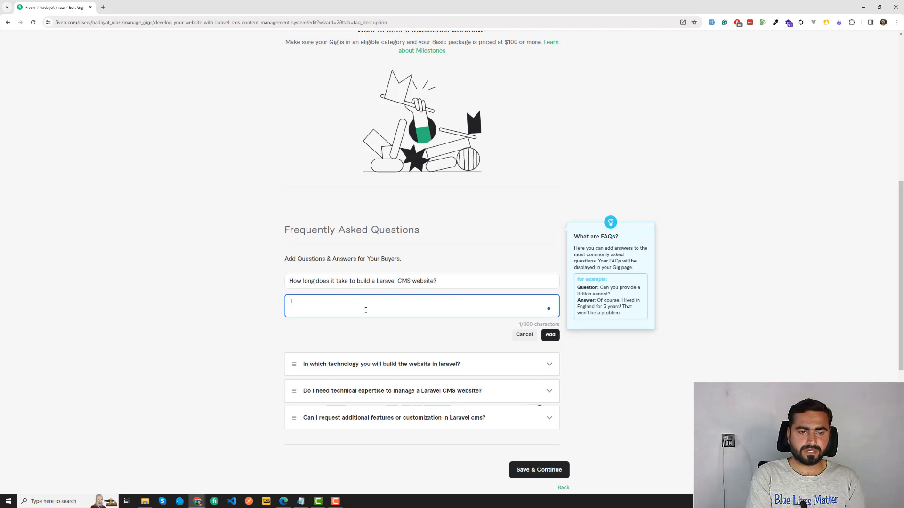
text(t will take)
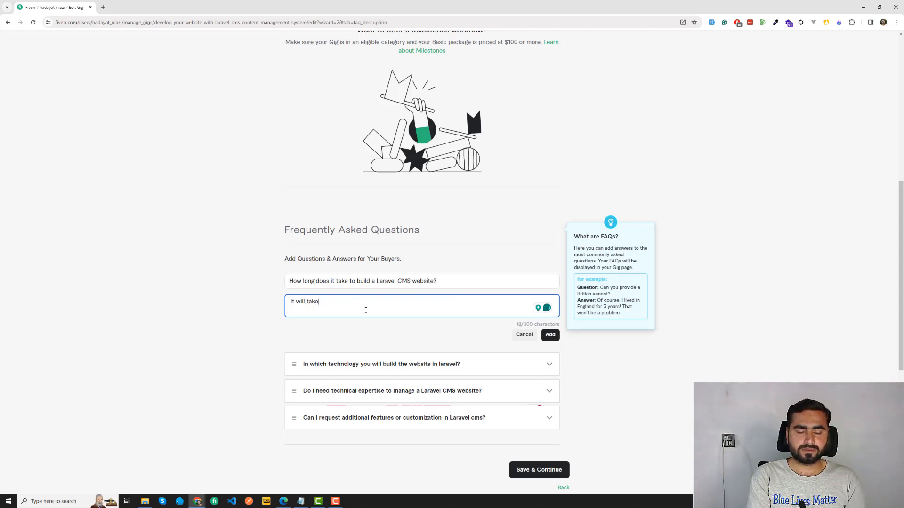
text( a week to bu)
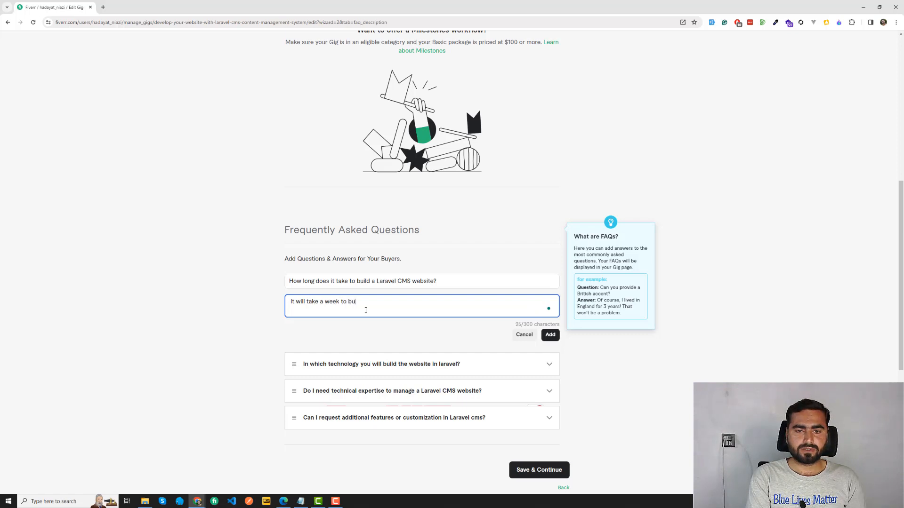
text(ild websi)
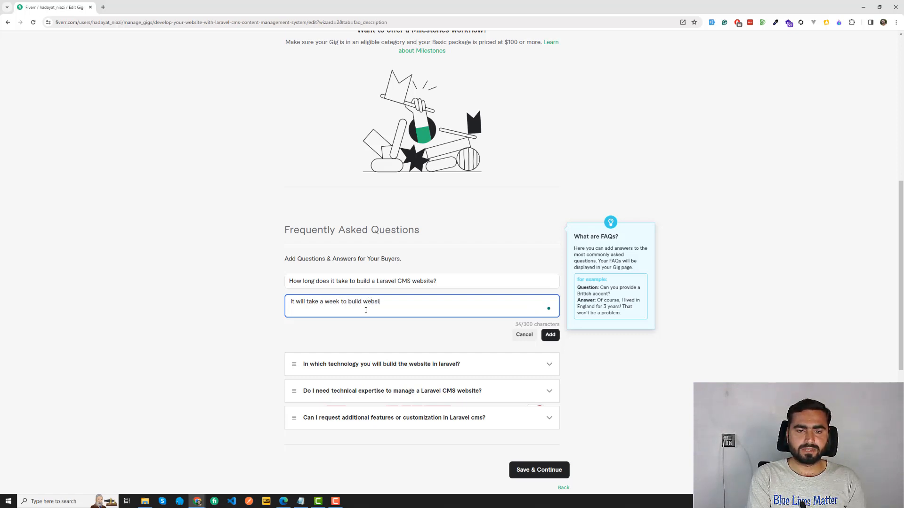
text(te with Laravel cms)
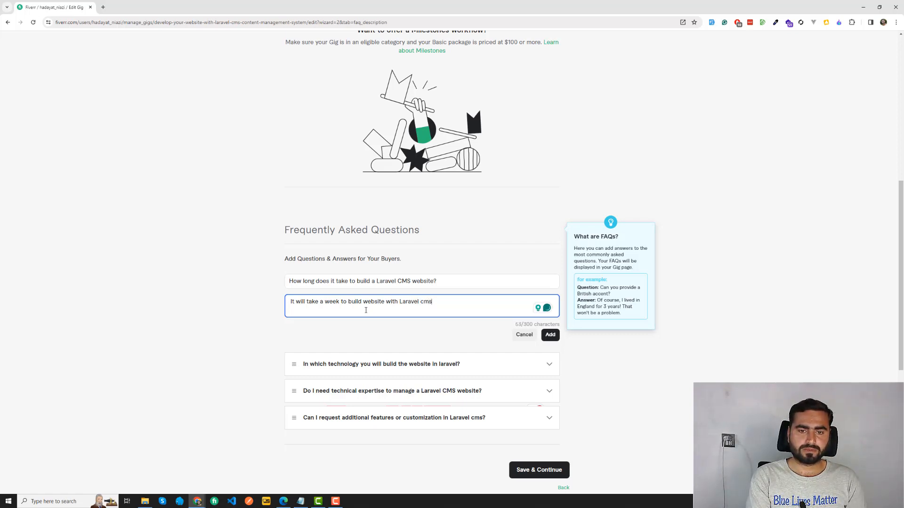
text(.)
click(547, 335)
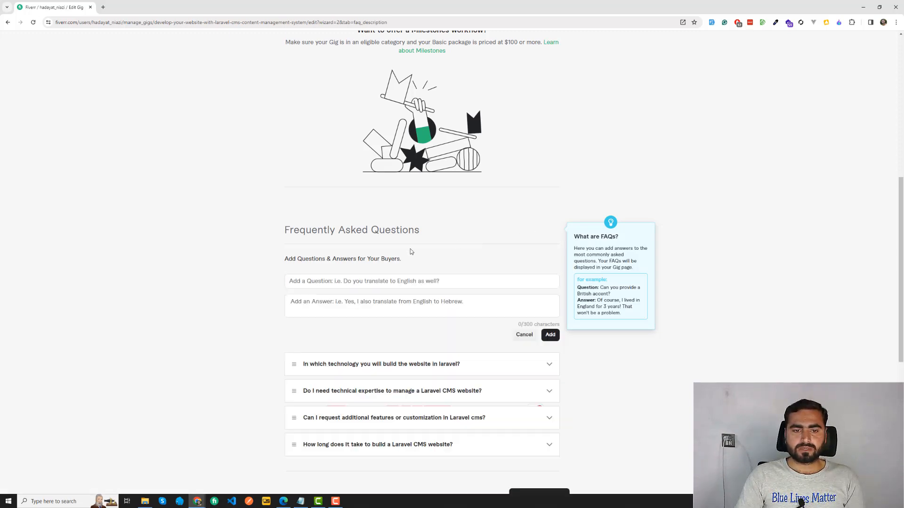
key(alt+Tab)
key(alt+Tab)
click(458, 300)
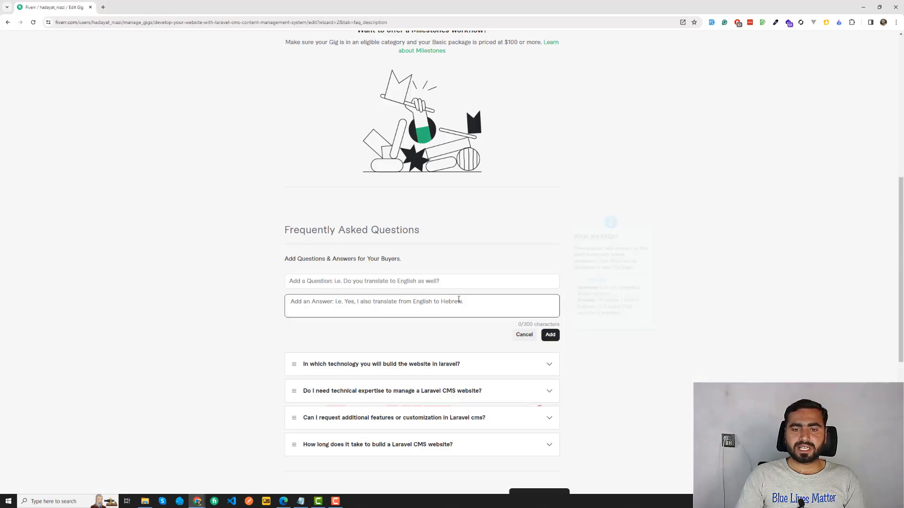
scroll(389, 273, down, 2)
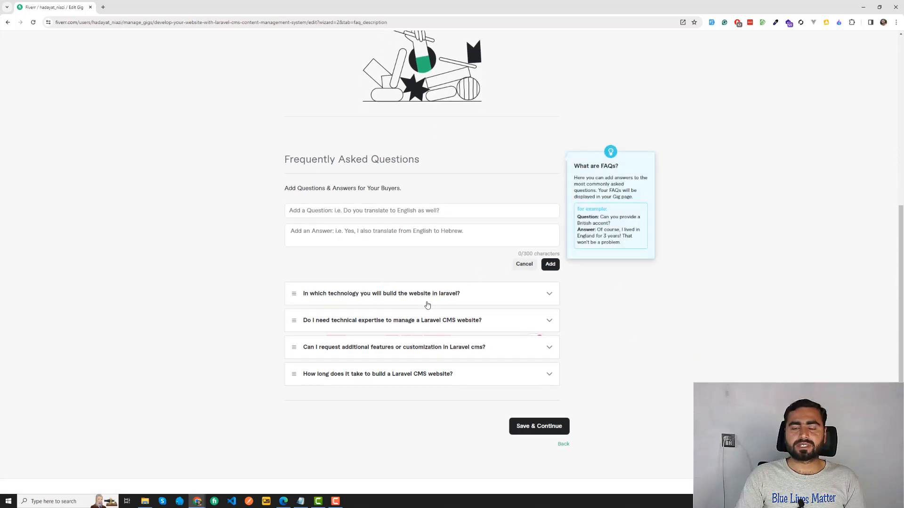
click(272, 253)
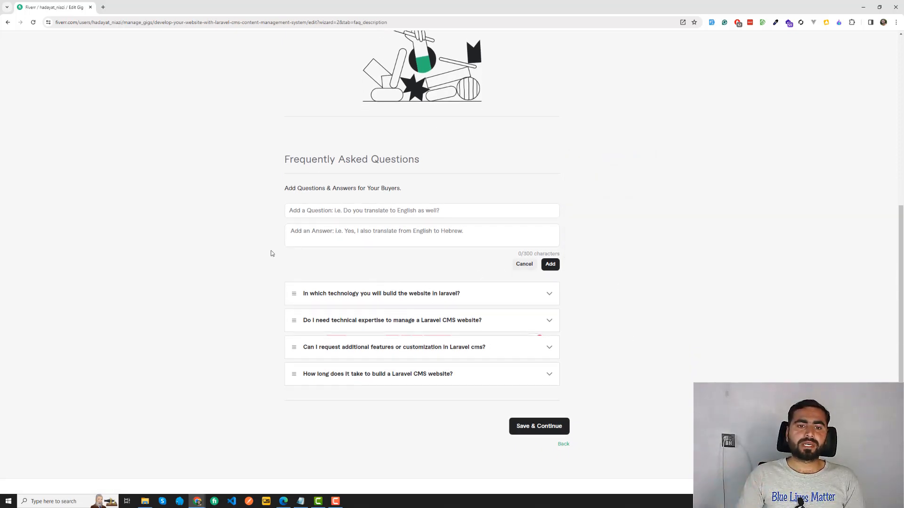
mouse_move(301, 233)
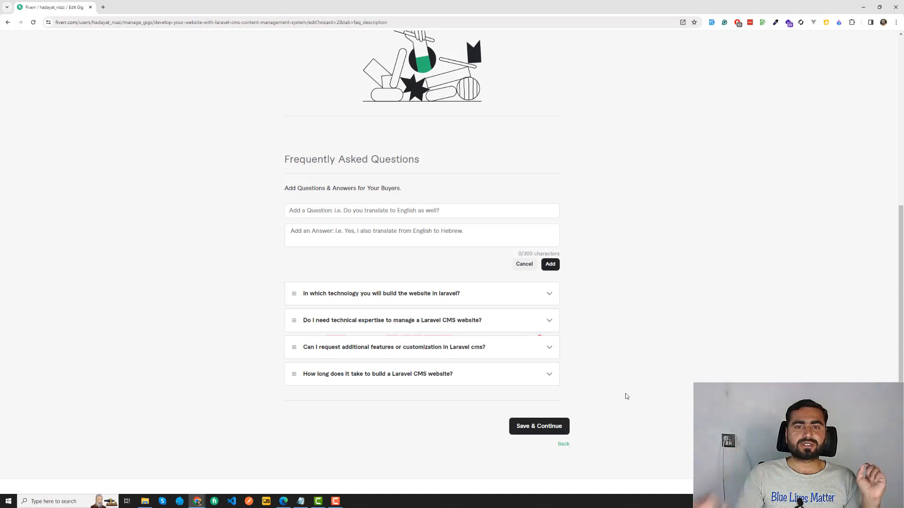
click(332, 227)
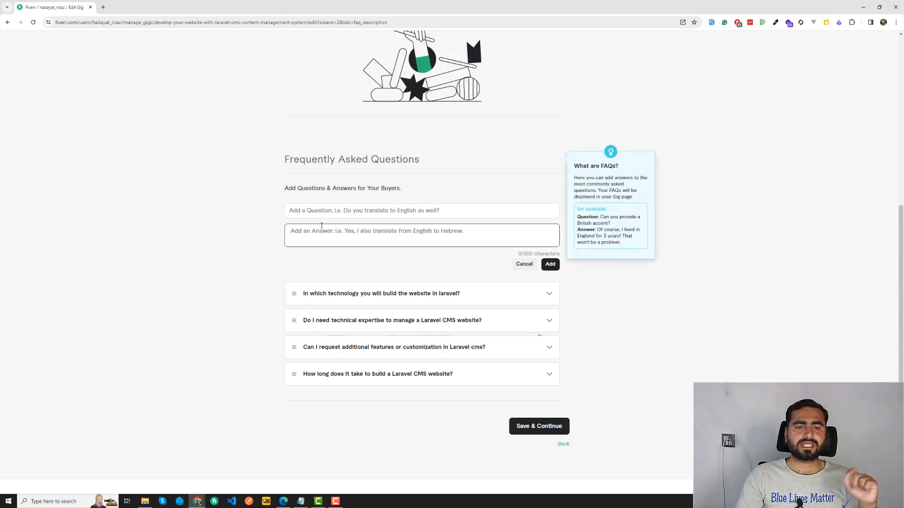
click(322, 227)
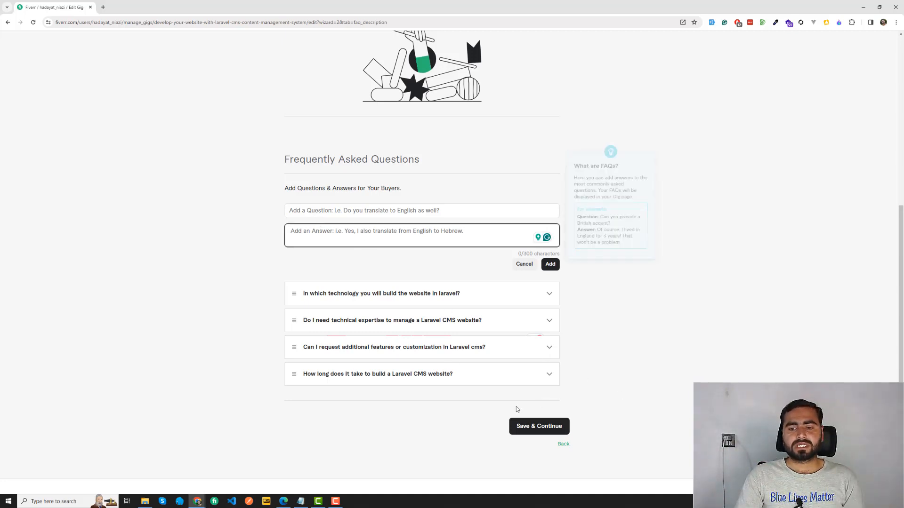
Copy ChatGPT's ninth question, "What do you need from me to get started?", into the new FAQ's question on the Fiverr gig.
key(alt+Tab)
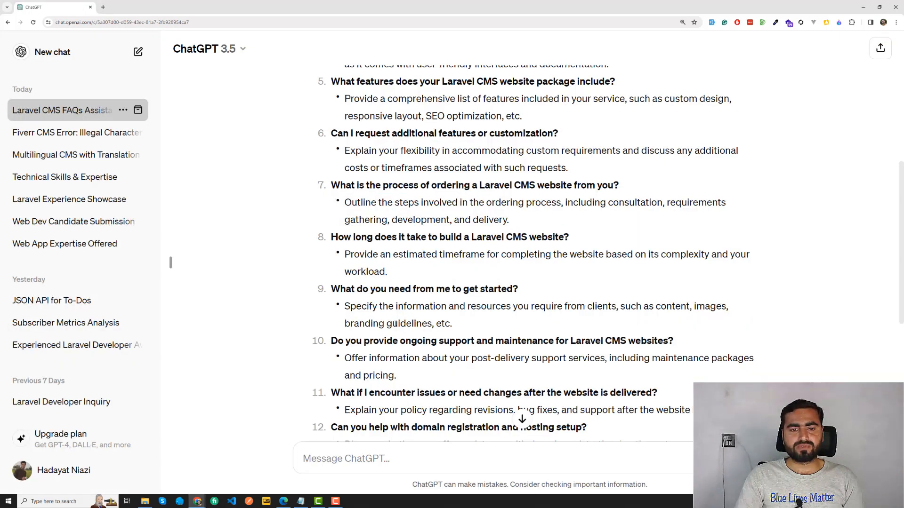
scroll(389, 311, down, 2)
drag(365, 222, 440, 218)
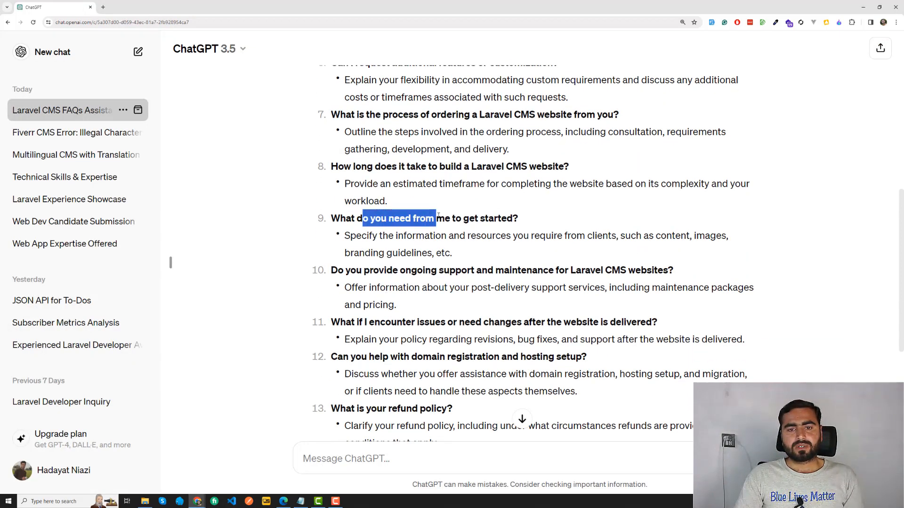
click(438, 214)
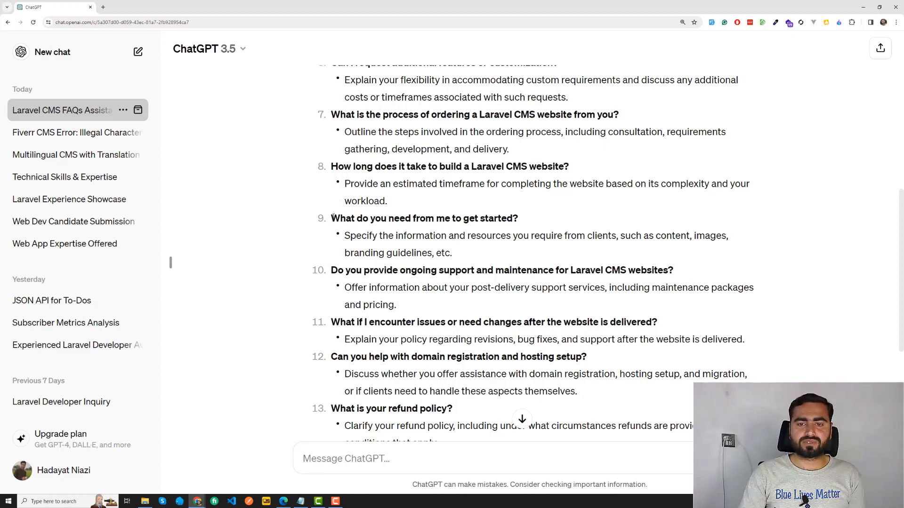
drag(332, 218, 525, 215)
key(ctrl+c)
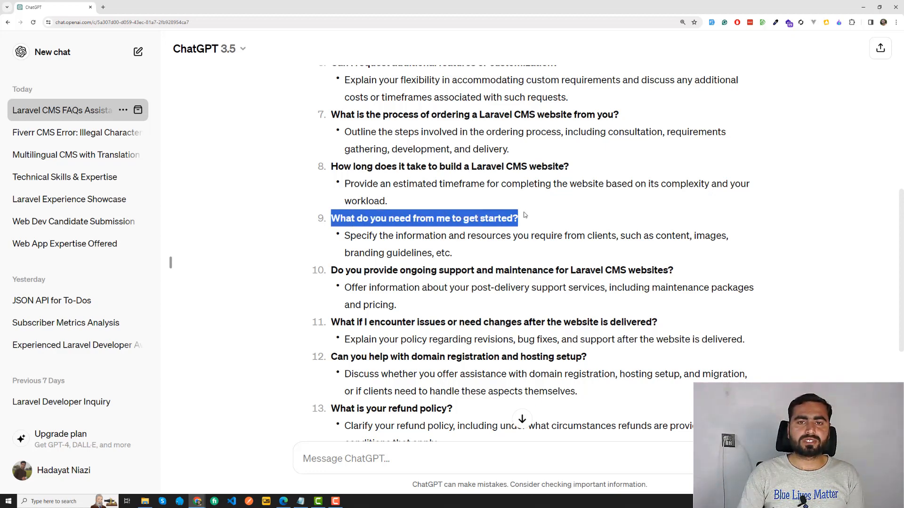
key(alt+Tab)
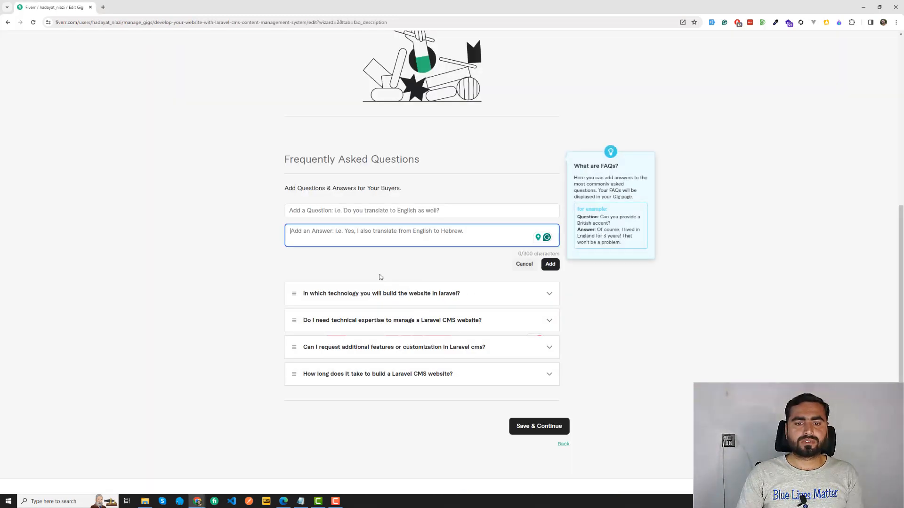
click(346, 210)
key(ctrl+v)
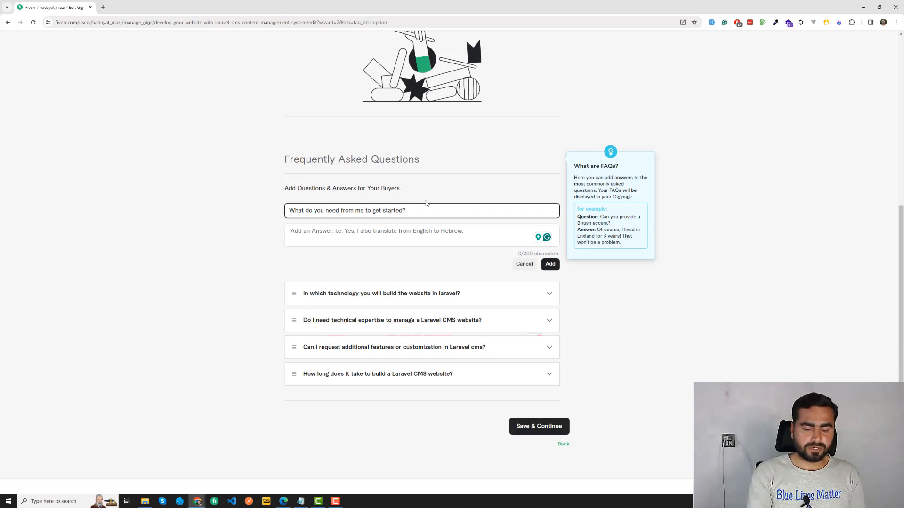
Extend the question to read "What do you need from me to get started the Laravel cms project?".
text(the Laravel)
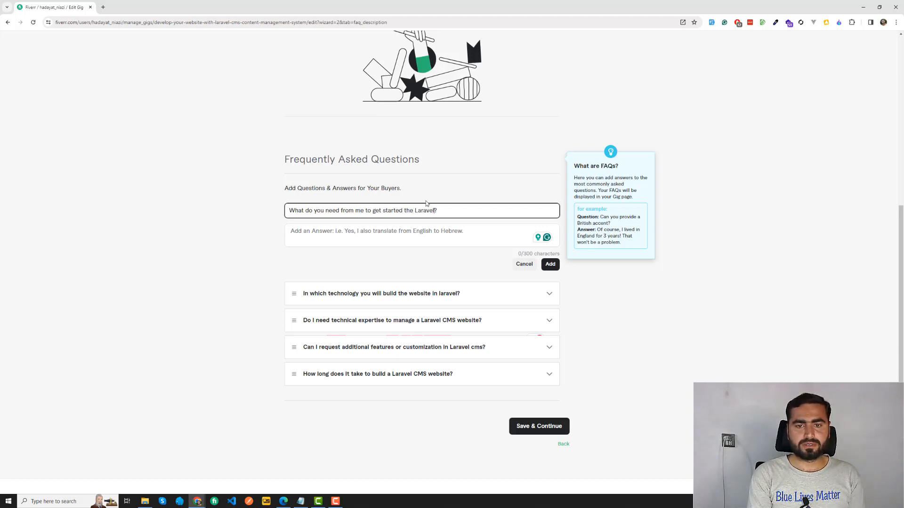
text( cms pro)
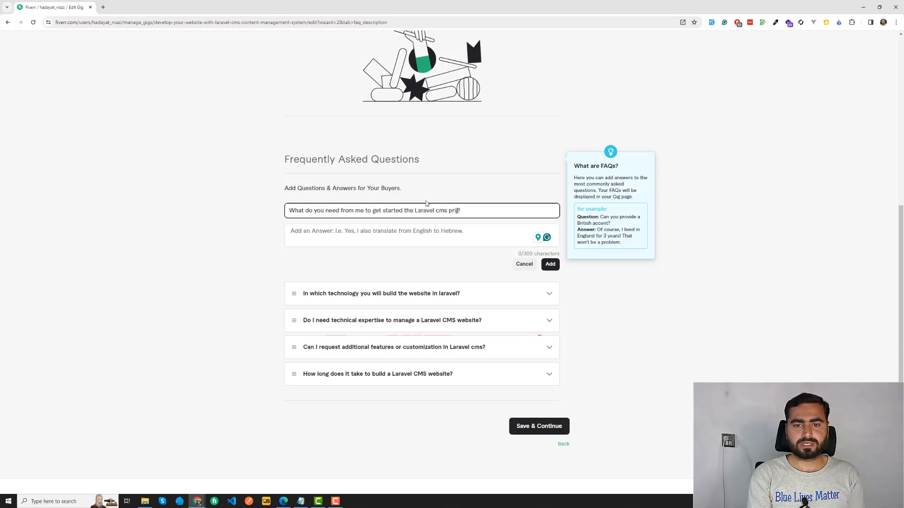
text(oject)
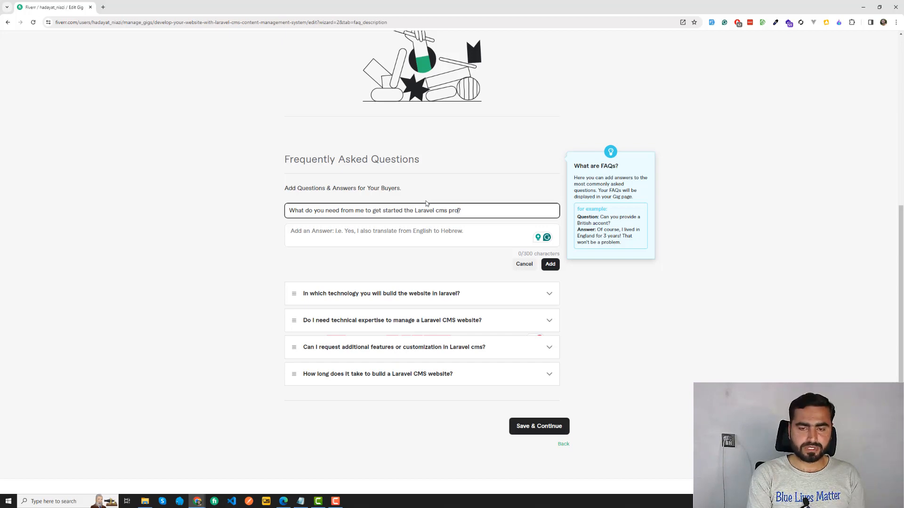
key(Tab)
Check ChatGPT's suggested answer to the ninth question and begin the answer on Fiverr with "I need the website psd/figma file".
key(alt+Tab)
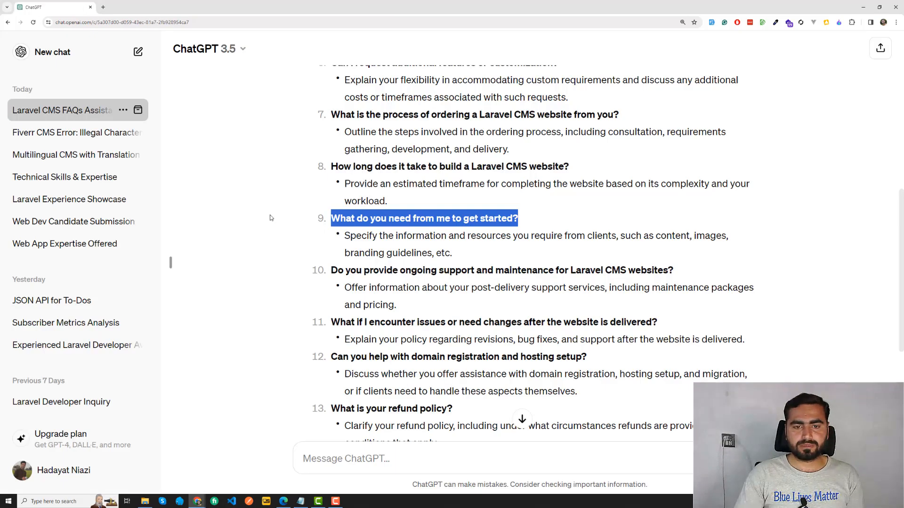
drag(429, 235, 493, 249)
click(628, 240)
click(469, 250)
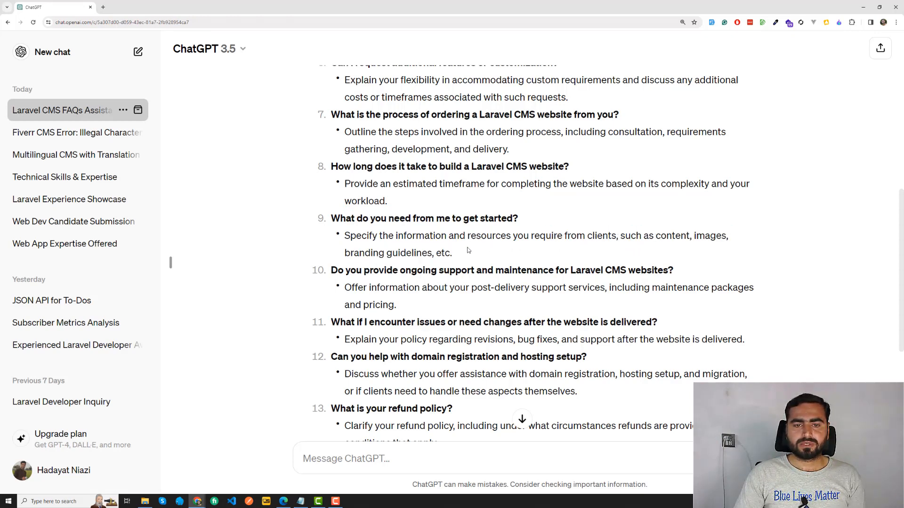
key(alt+Tab)
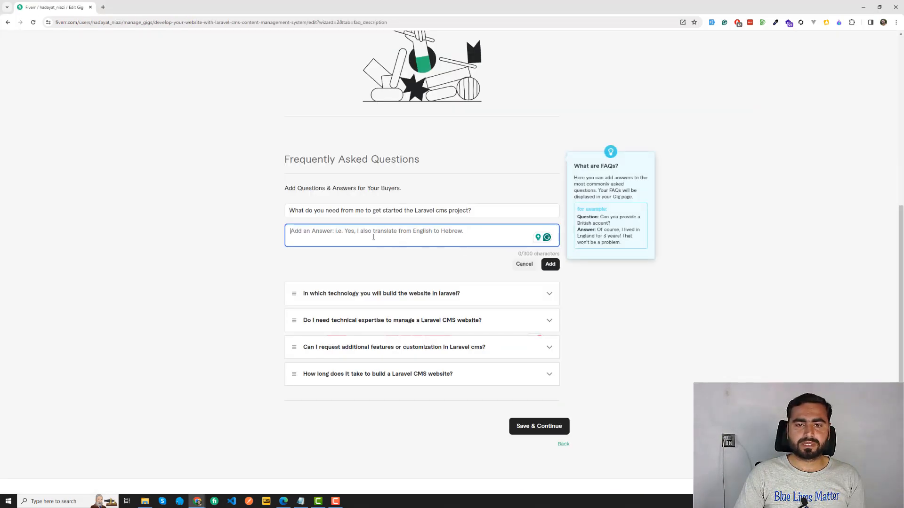
text(I need the)
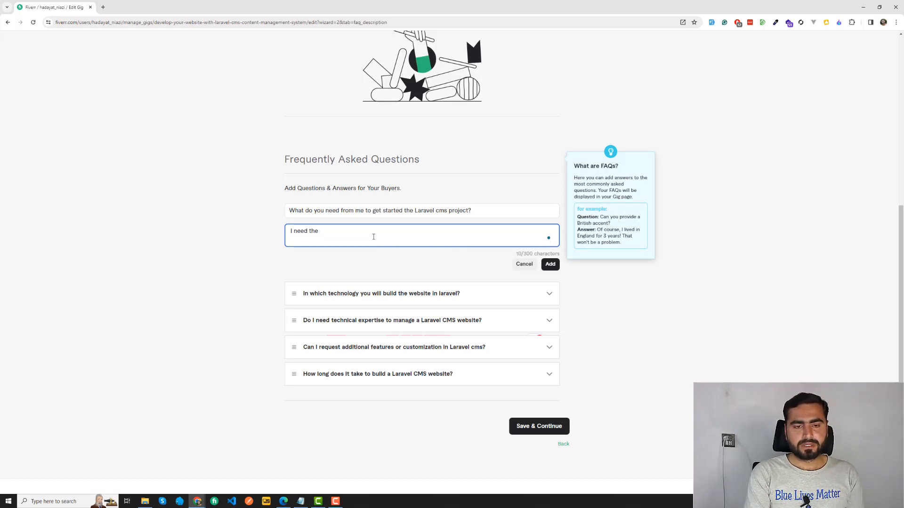
text( website)
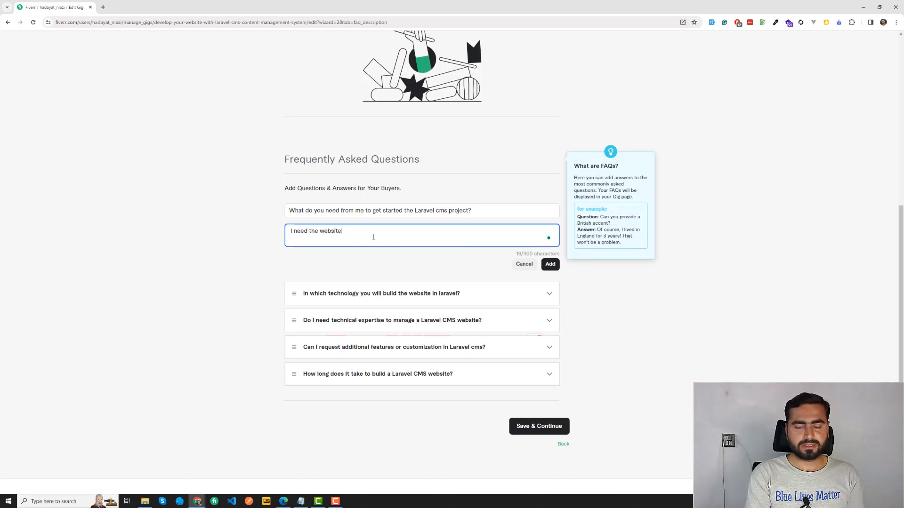
text( psd/fi)
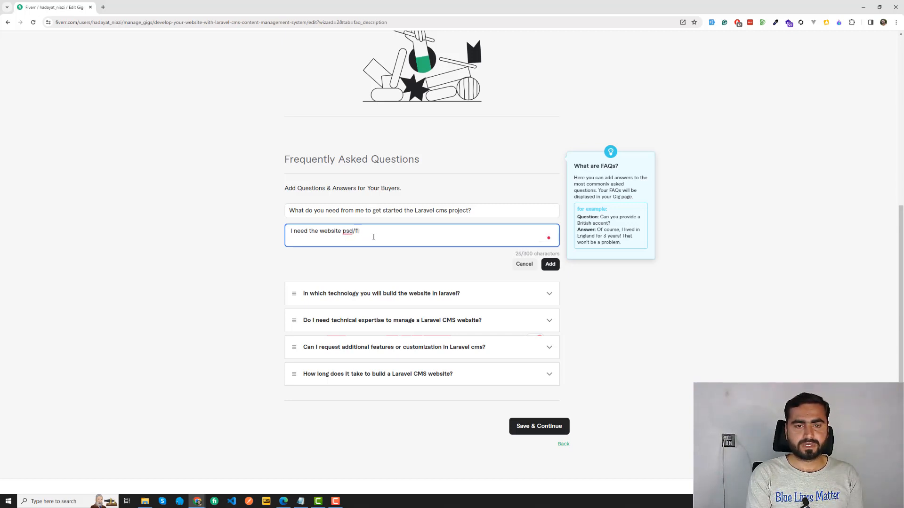
text(gma)
key(BackSpace)
text(ma file)
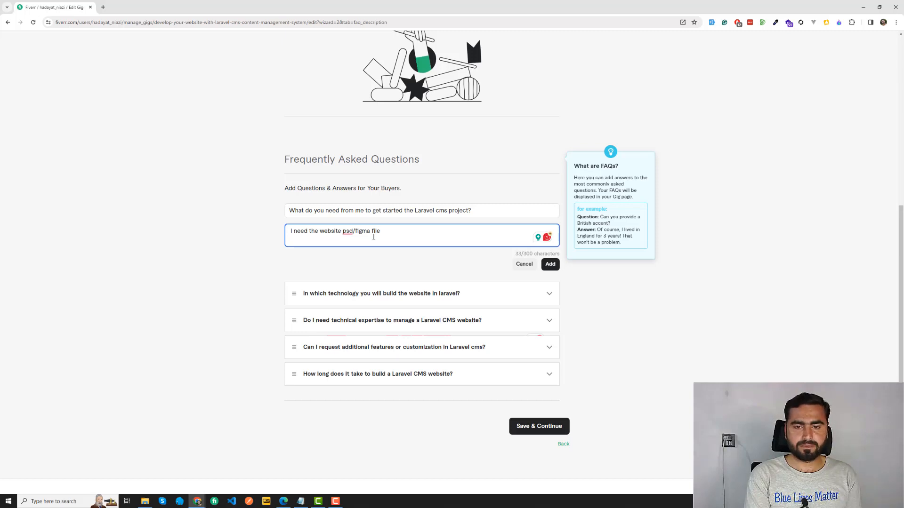
Complete the answer with ", and also need the admin dashboard if you already designed it.".
text(, and also )
text(nd n)
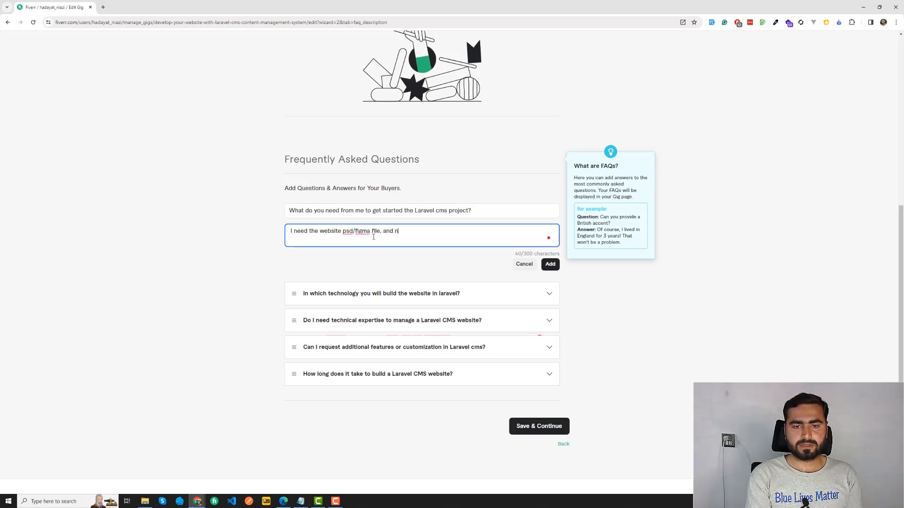
key(BackSpace)
text(also need t)
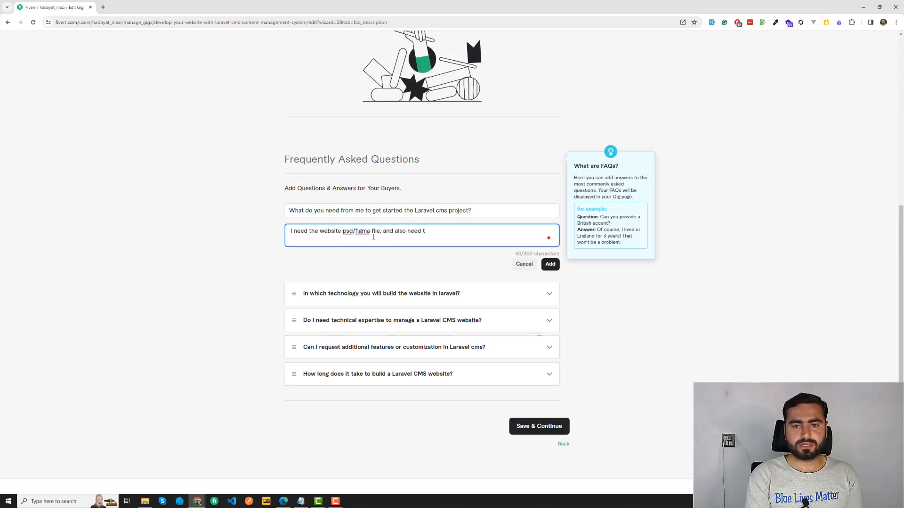
text(he admin dash)
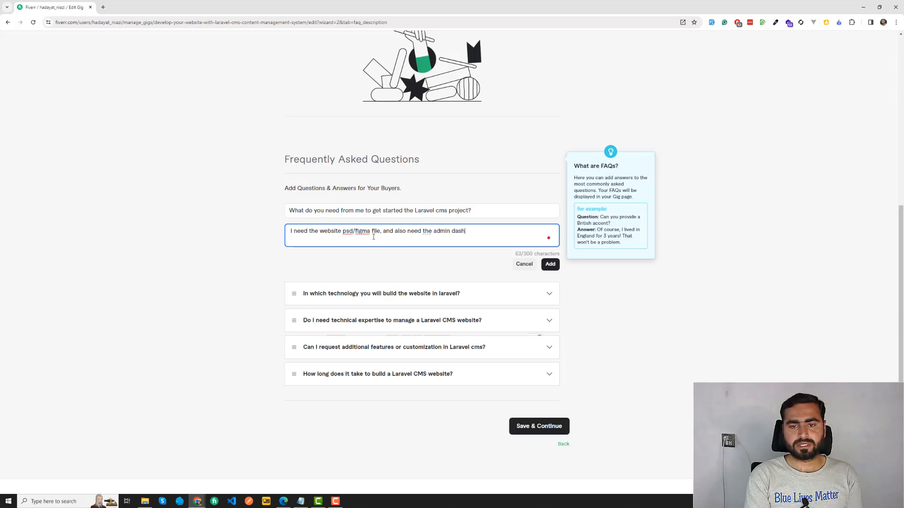
text(board)
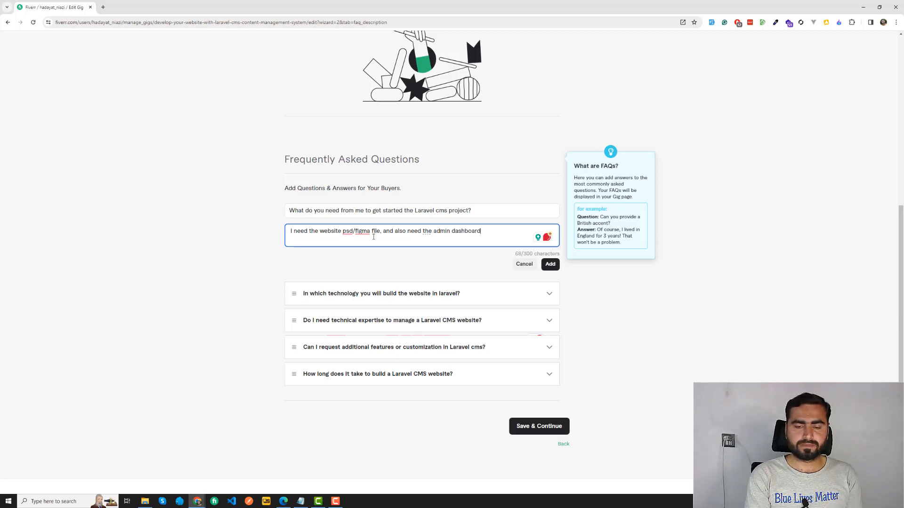
text( if you)
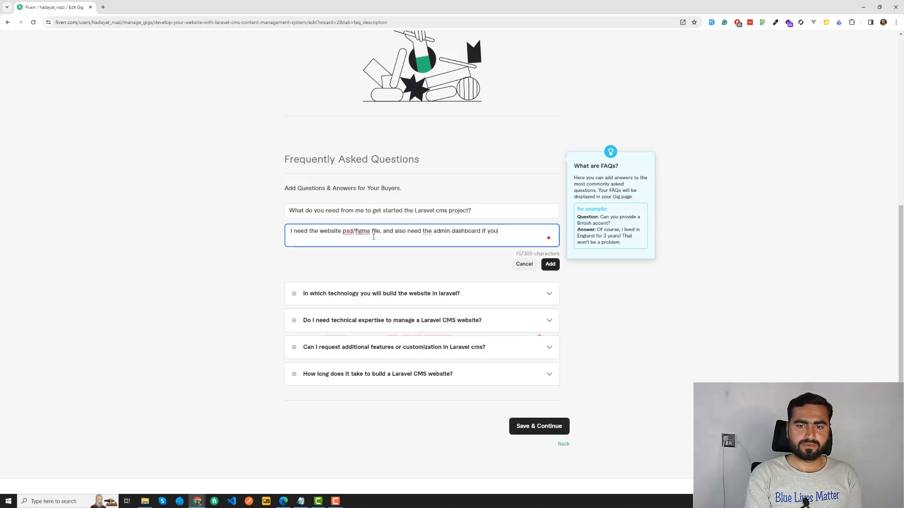
text( pyur)
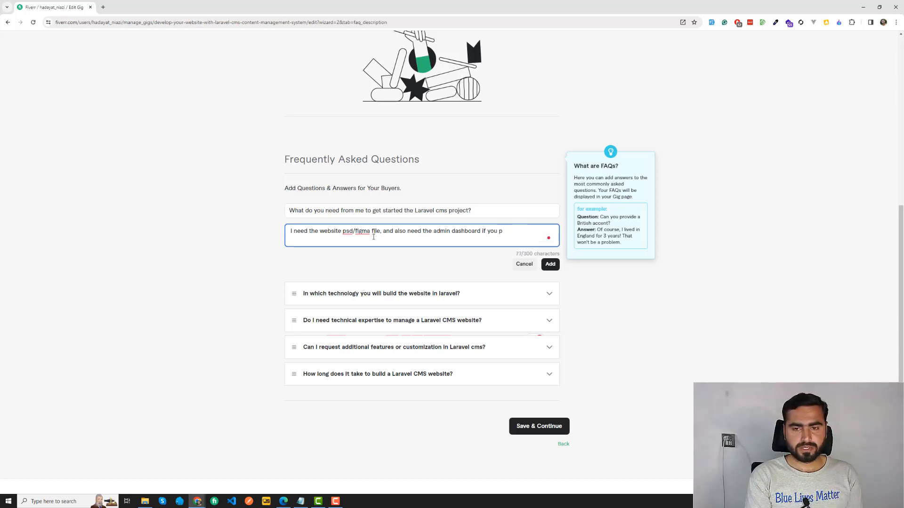
key(BackSpace)
text(alre)
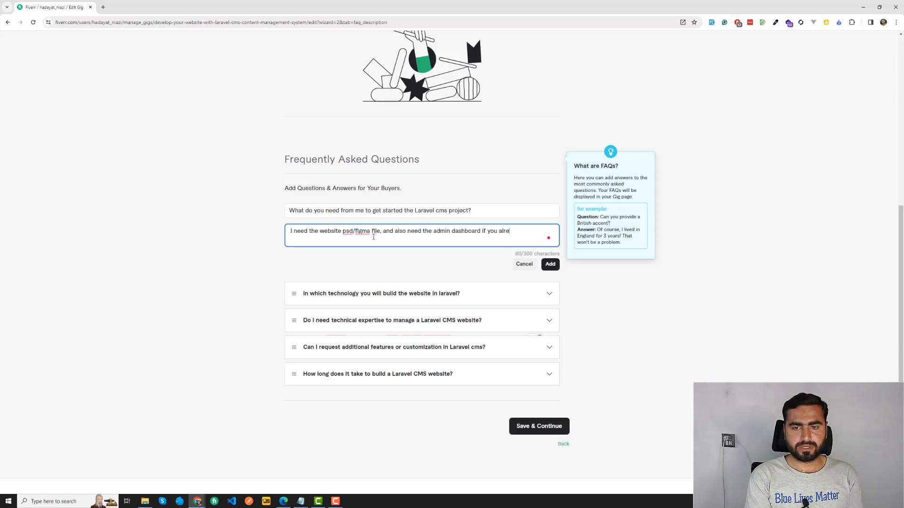
text(ady designed it.)
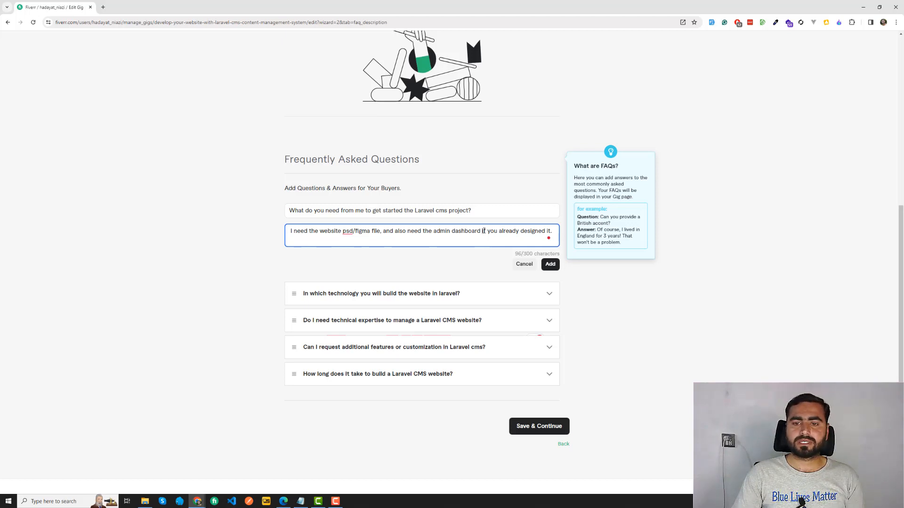
Review the answer's wording about the already designed admin dashboard and add the FAQ to the gig.
drag(483, 231, 527, 230)
click(452, 232)
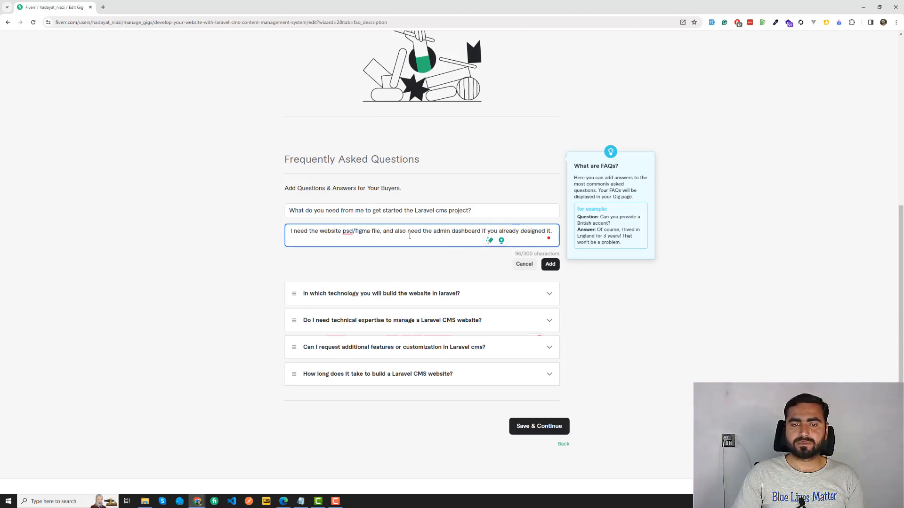
drag(512, 231, 532, 229)
click(532, 228)
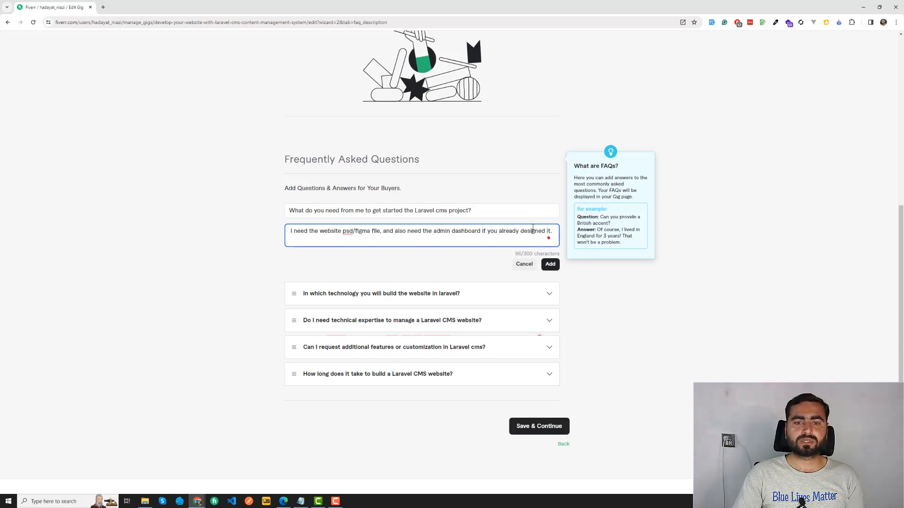
click(553, 264)
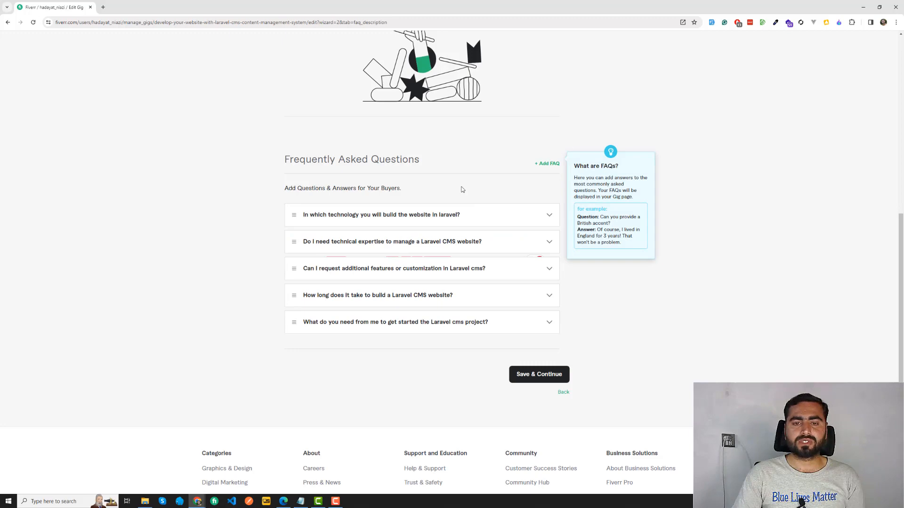
Copy ChatGPT's tenth question, "Do you provide ongoing support and maintenance for Laravel CMS websites?", into a new FAQ on the Fiverr gig.
key(alt+Tab)
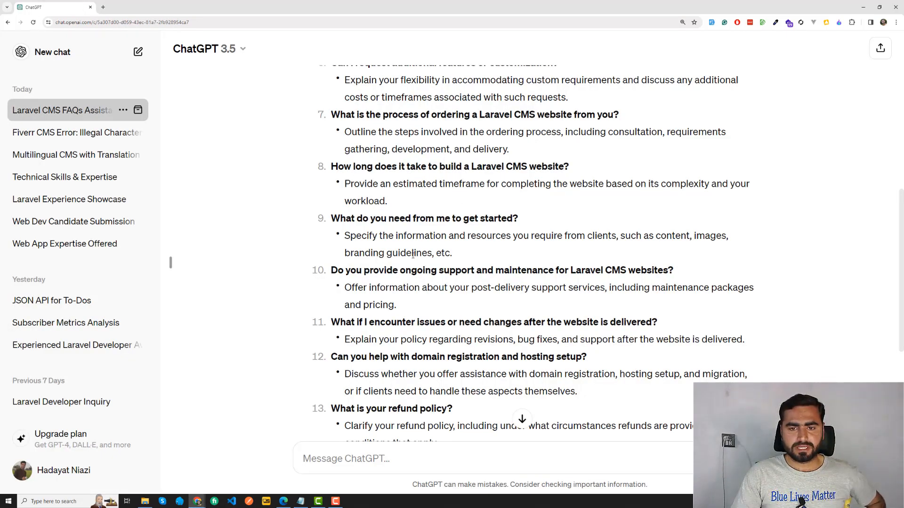
scroll(413, 255, down, 1)
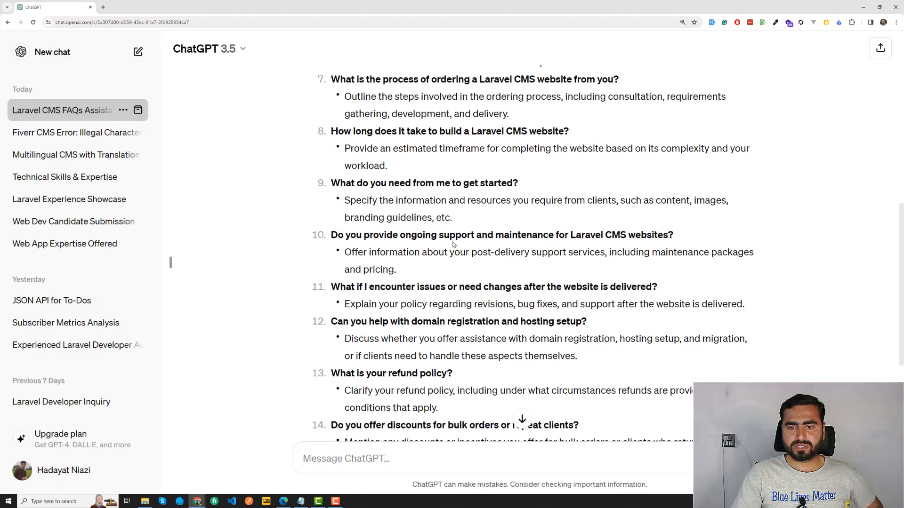
drag(460, 237, 539, 238)
click(688, 237)
drag(336, 238, 320, 237)
key(ctrl+c)
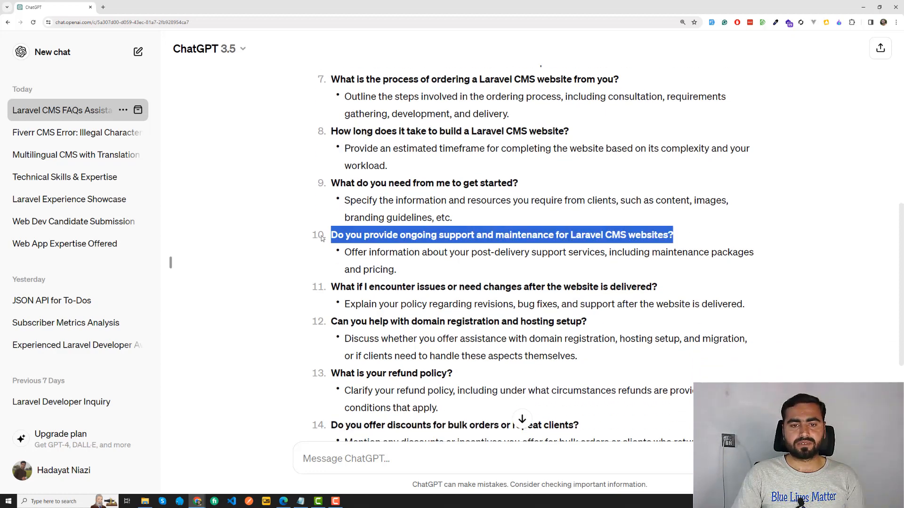
key(alt+Tab)
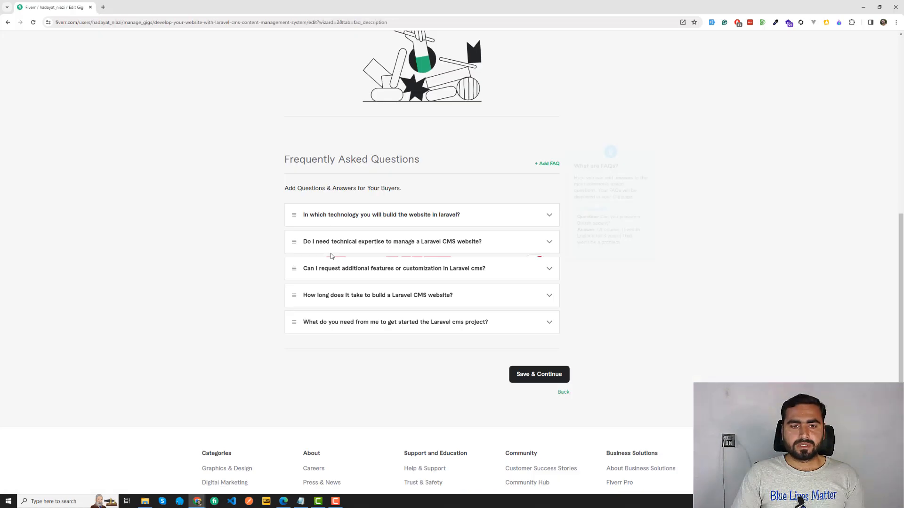
click(538, 168)
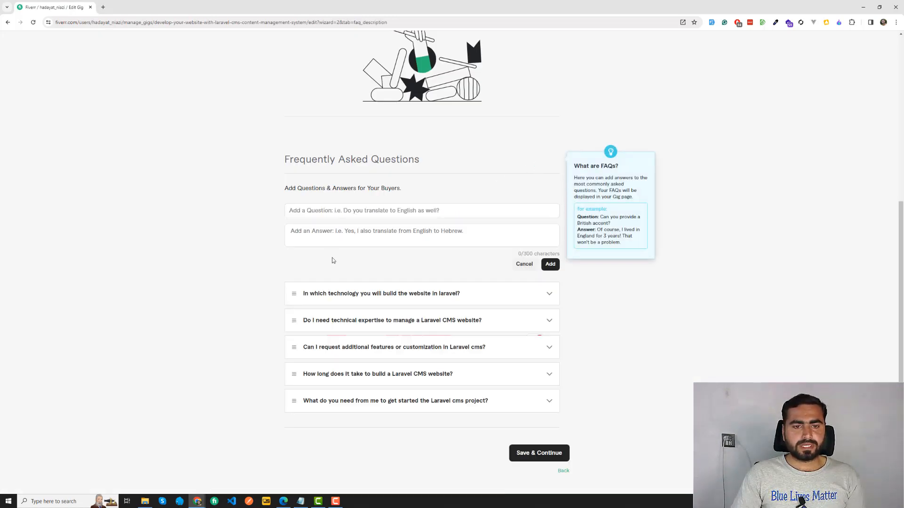
click(329, 210)
key(ctrl+v)
Write "Yes I will" as the answer to the support and maintenance question and add the FAQ.
click(351, 237)
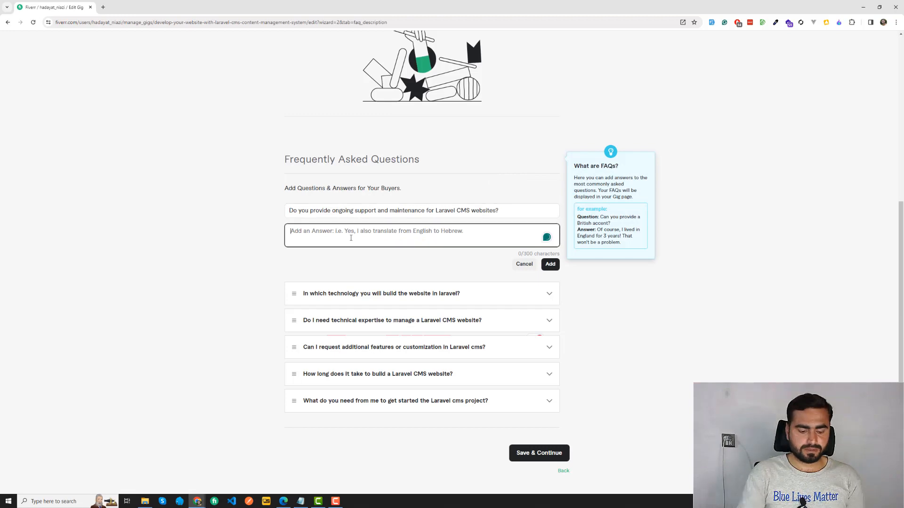
text(Yes I w)
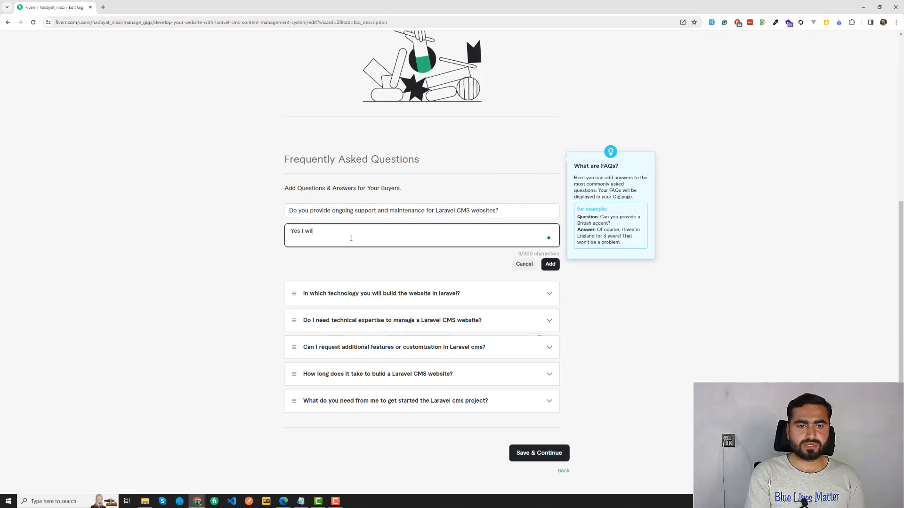
text(il)
click(550, 264)
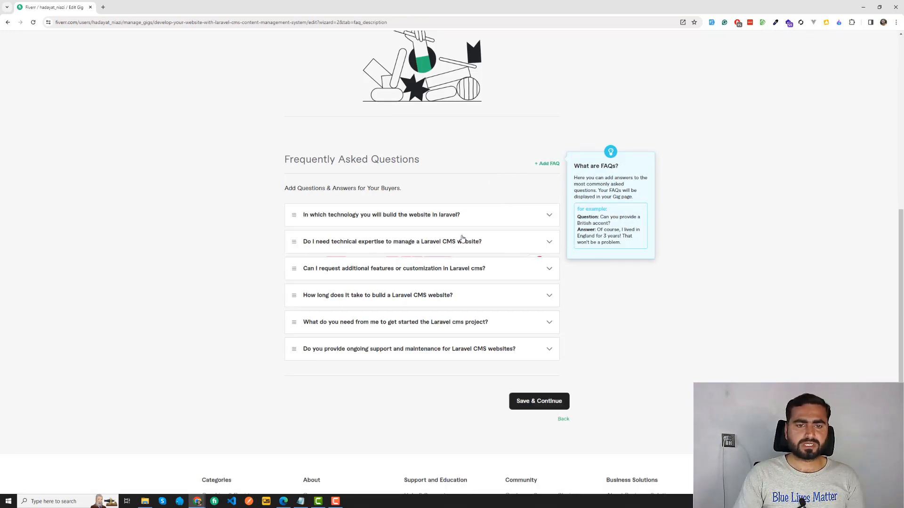
Switch to ChatGPT and copy its twelfth question, "Can you help with domain registration and hosting setup?".
key(alt+Tab)
scroll(375, 203, down, 2)
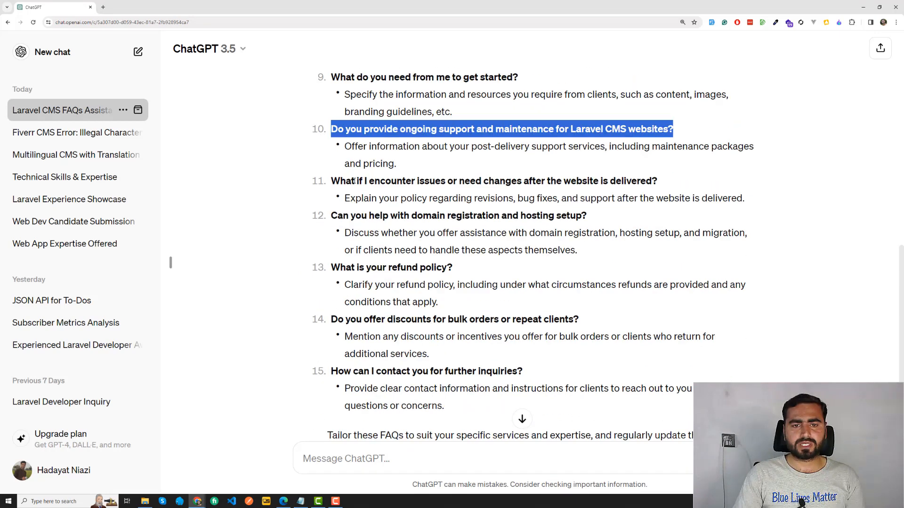
drag(354, 181, 652, 181)
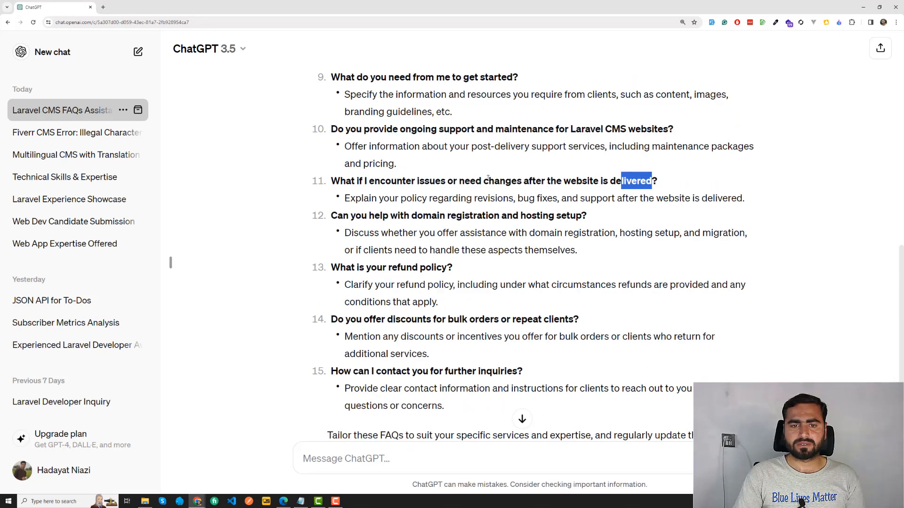
drag(332, 181, 705, 182)
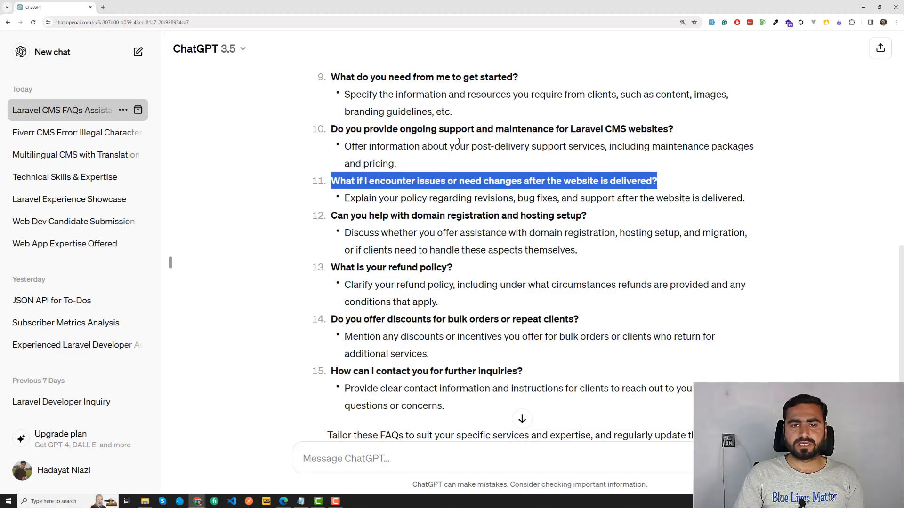
drag(400, 129, 473, 129)
drag(548, 144, 452, 166)
scroll(374, 157, down, 2)
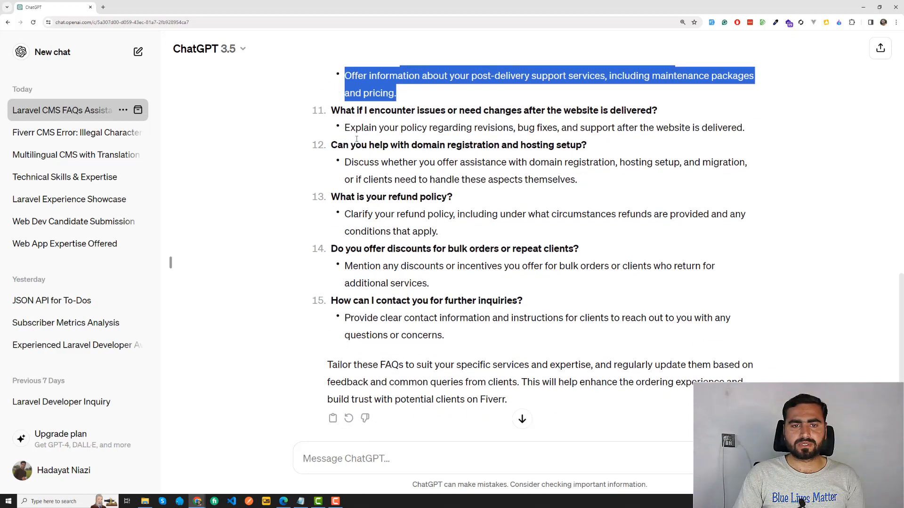
drag(350, 145, 471, 145)
click(469, 145)
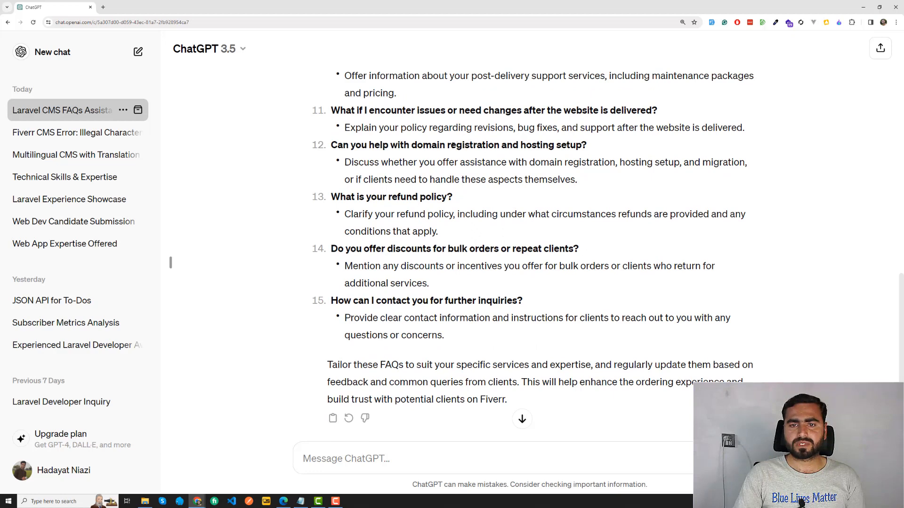
drag(589, 145, 332, 145)
key(ctrl+c)
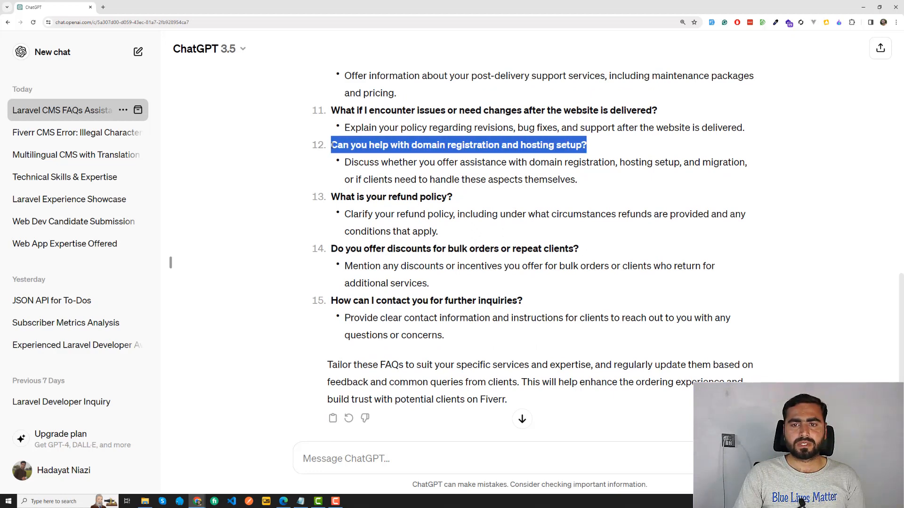
Switch to the Fiverr gig and start a new FAQ with the copied domain registration and hosting question.
key(alt+Tab)
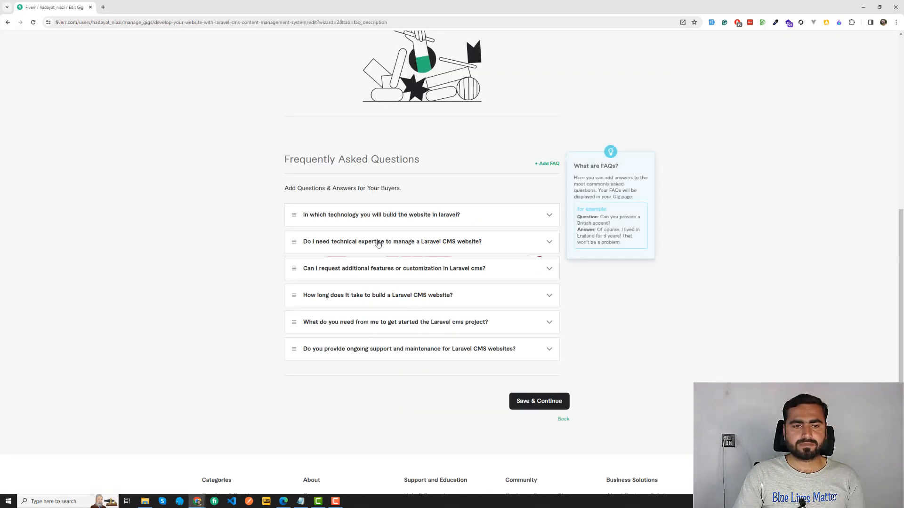
click(546, 164)
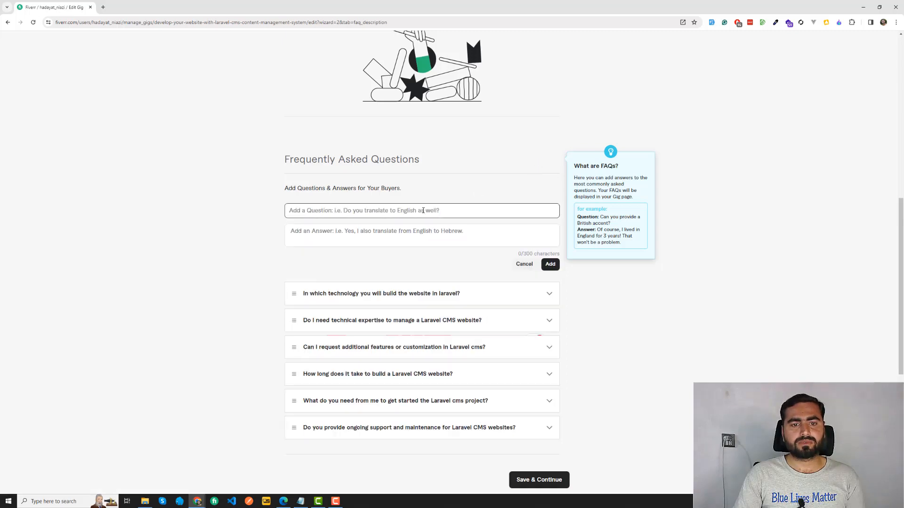
key(ctrl+v)
Begin the answer to the hosting question with "Yes definately I will".
click(426, 231)
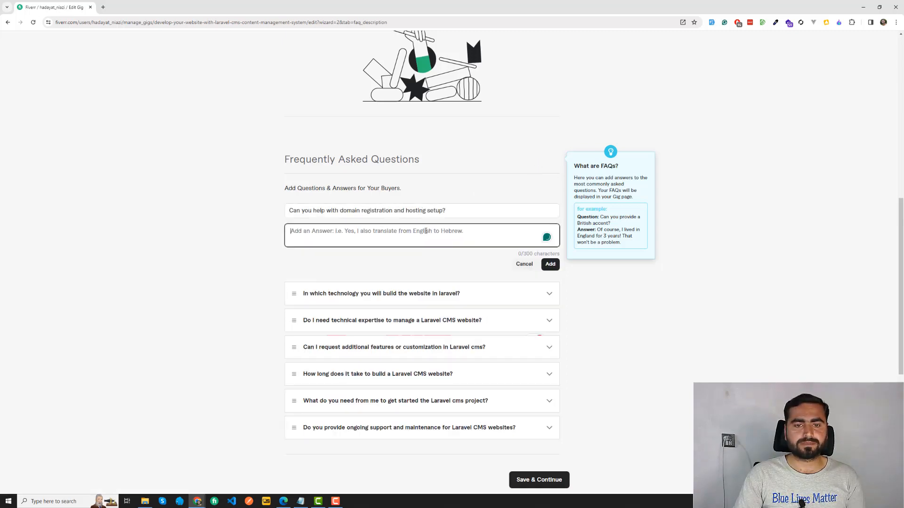
text(Yes )
text(d)
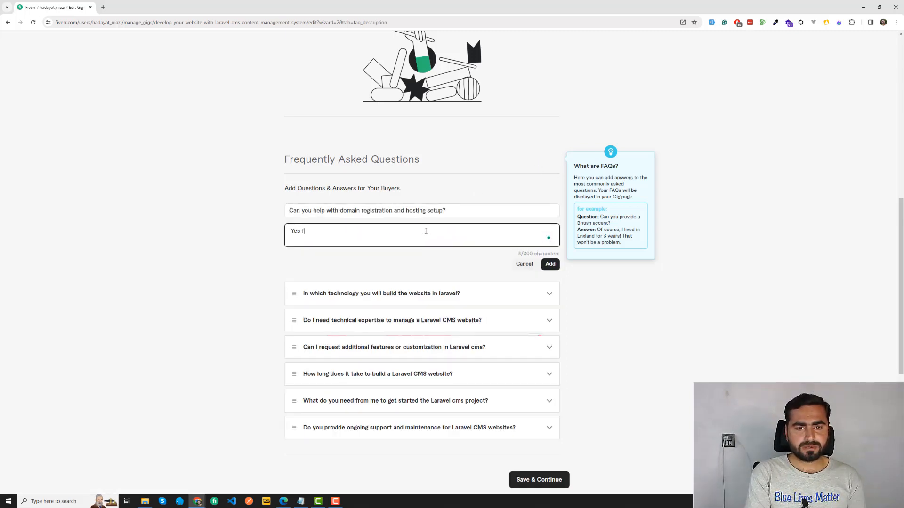
text(ef)
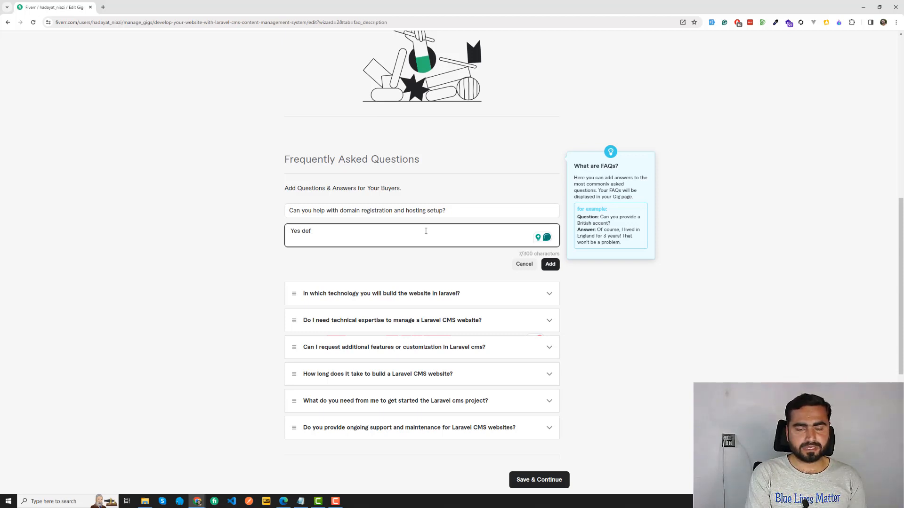
text(ainitely)
key(BackSpace)
key(BackSpace)
key(BackSpace)
key(BackSpace)
key(BackSpace)
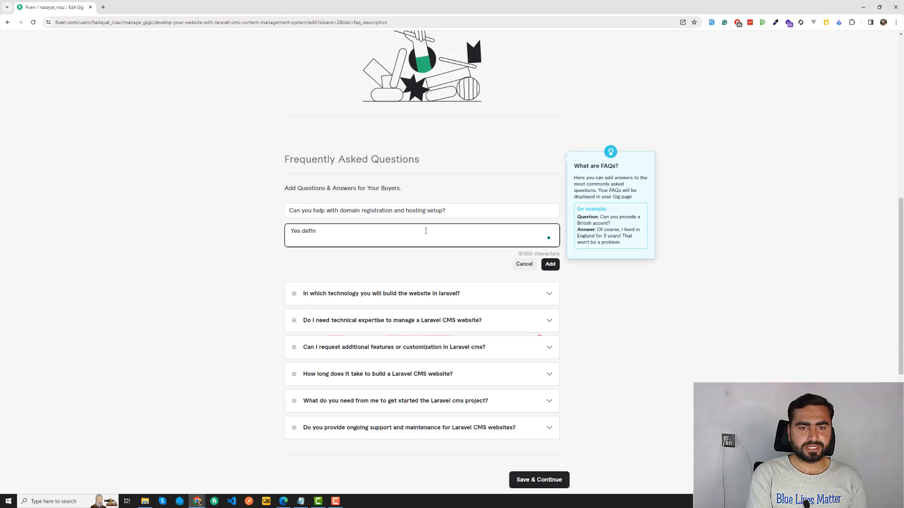
text(ately I will )
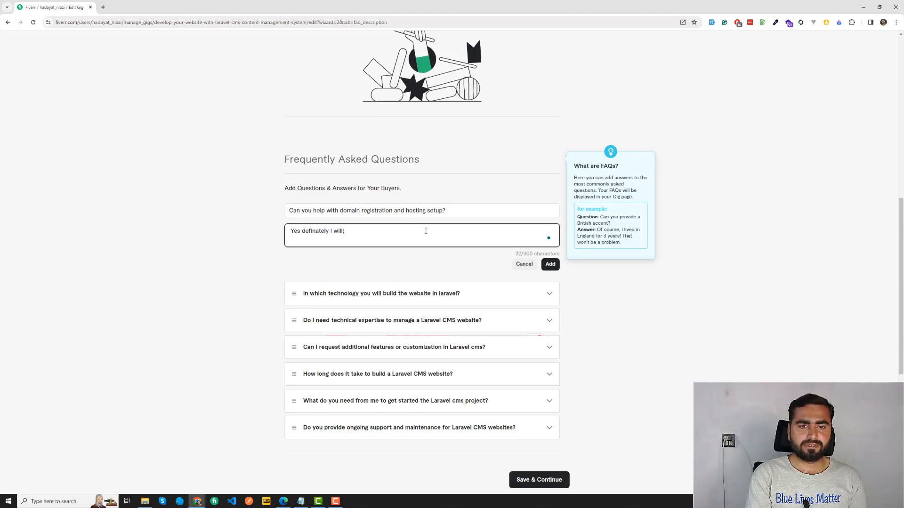
Continue the hosting answer with "but keep in mind that this will charge".
text(but k)
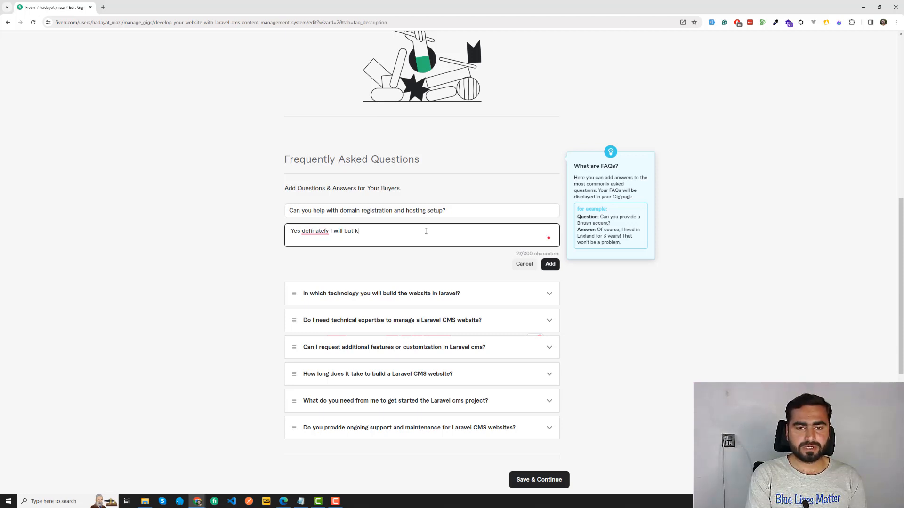
text(eep in m)
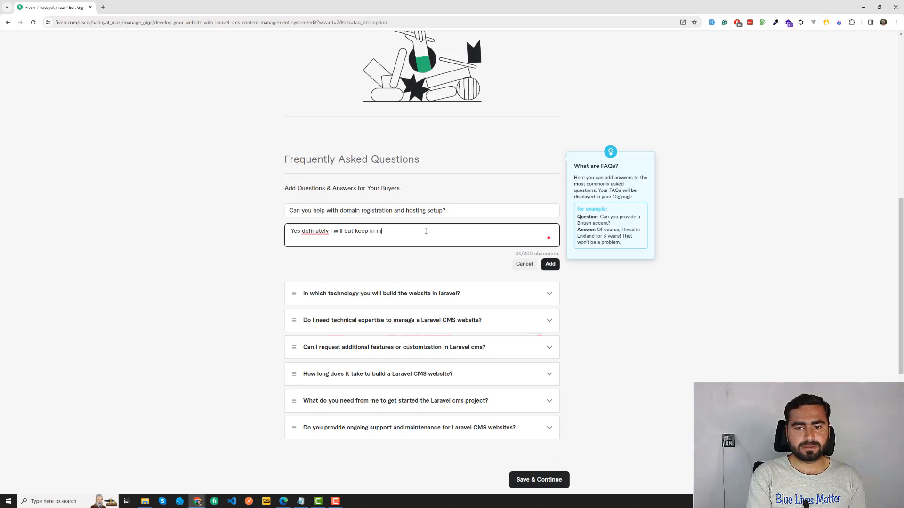
text(ind that this )
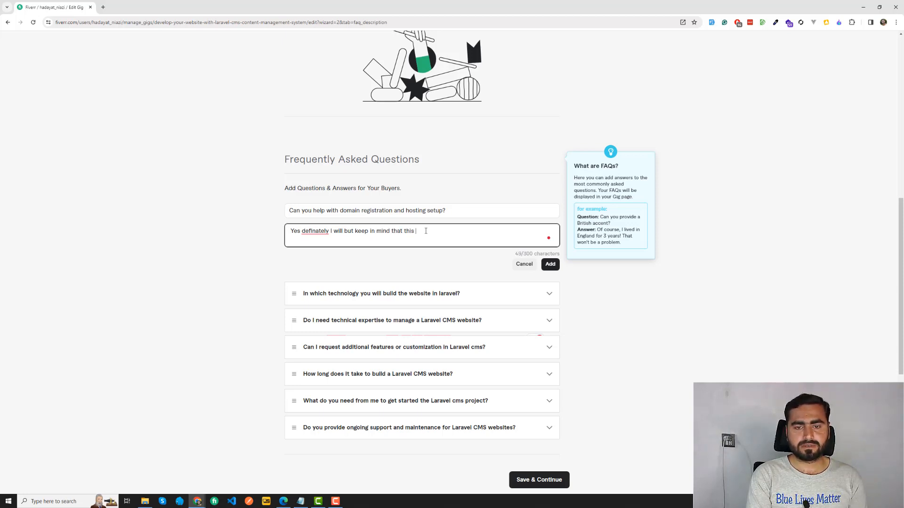
text(will charge)
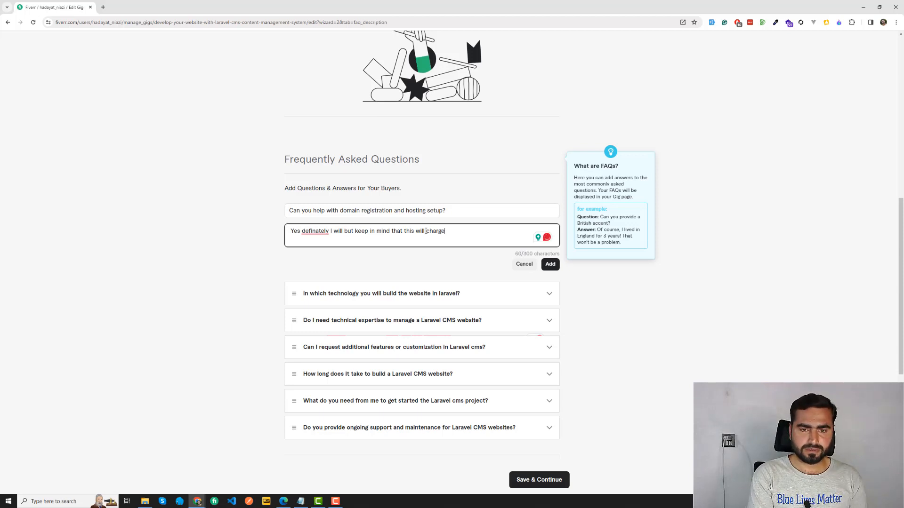
Replace the answer's ending "will charge" with "charge you extra cost and time.".
key(BackSpace)
key(BackSpace)
key(BackSpace)
key(BackSpace)
key(BackSpace)
key(BackSpace)
key(BackSpace)
key(BackSpace)
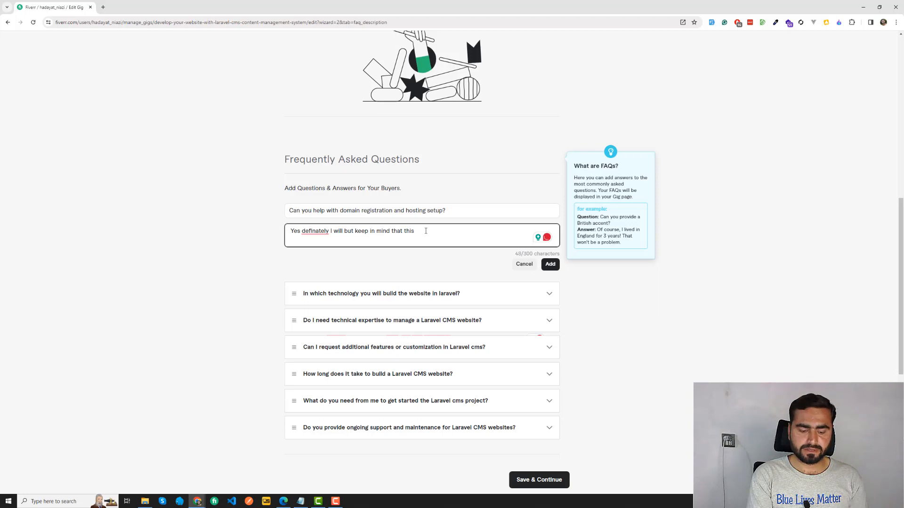
text(charge you )
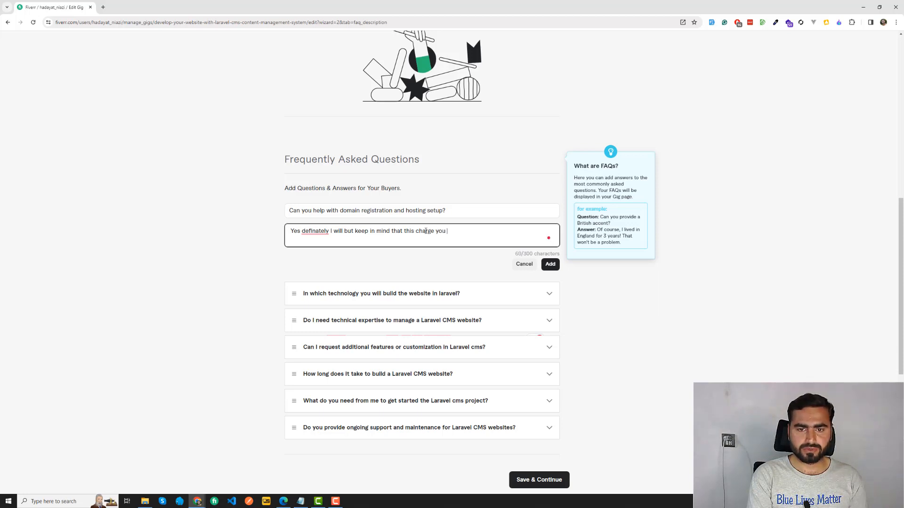
text(extra cost an)
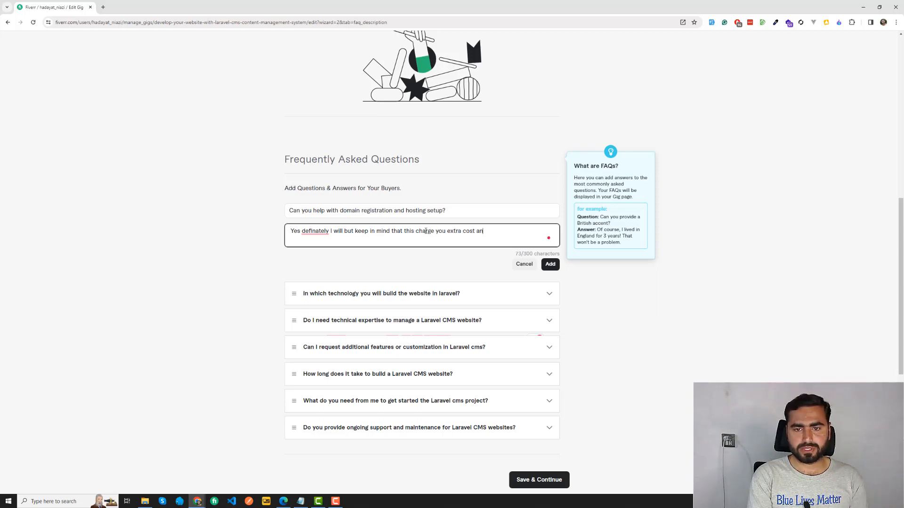
text(d ti,e)
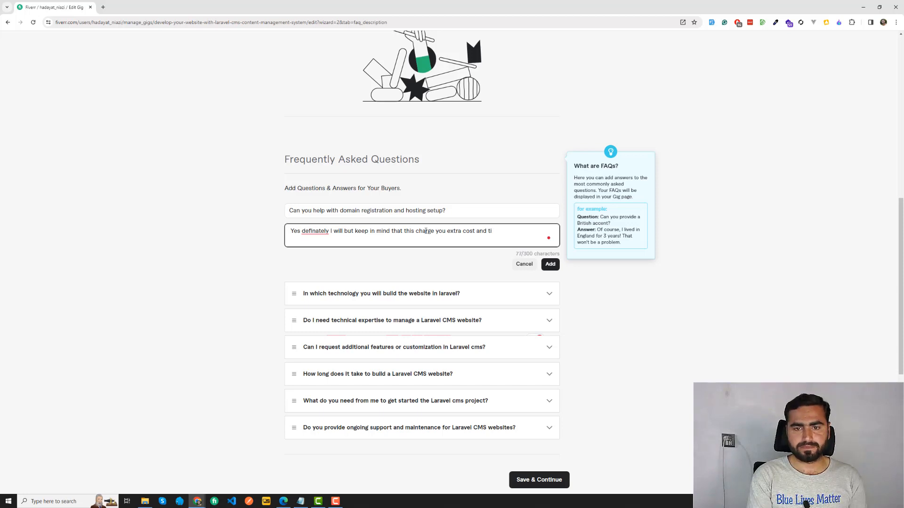
key(BackSpace)
key(BackSpace)
text(me.)
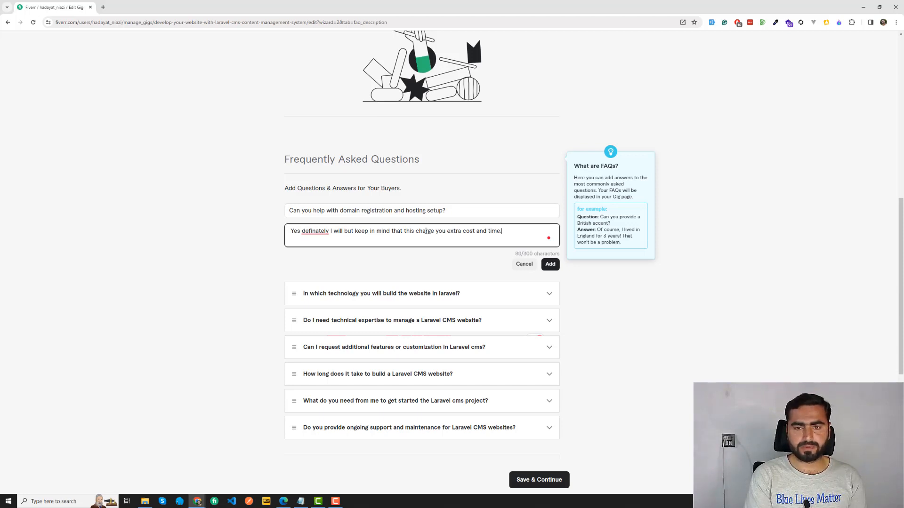
Try to correct the spelling of "definately" in the answer, and extend the question with "for my Laravel cms" before the question mark.
mouse_move(316, 232)
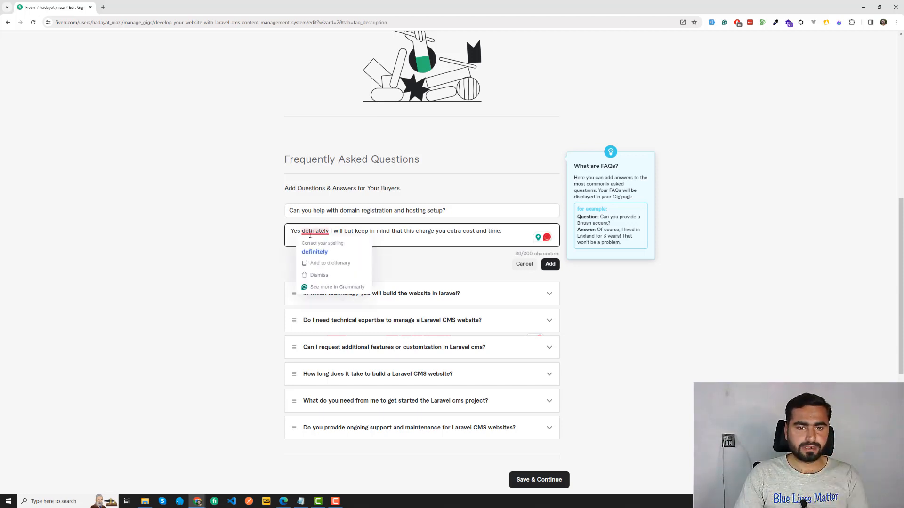
click(317, 251)
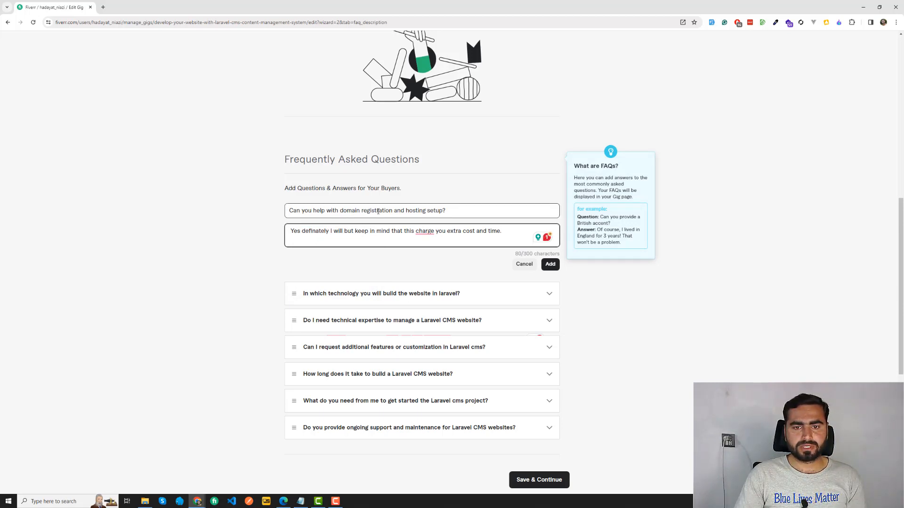
click(446, 212)
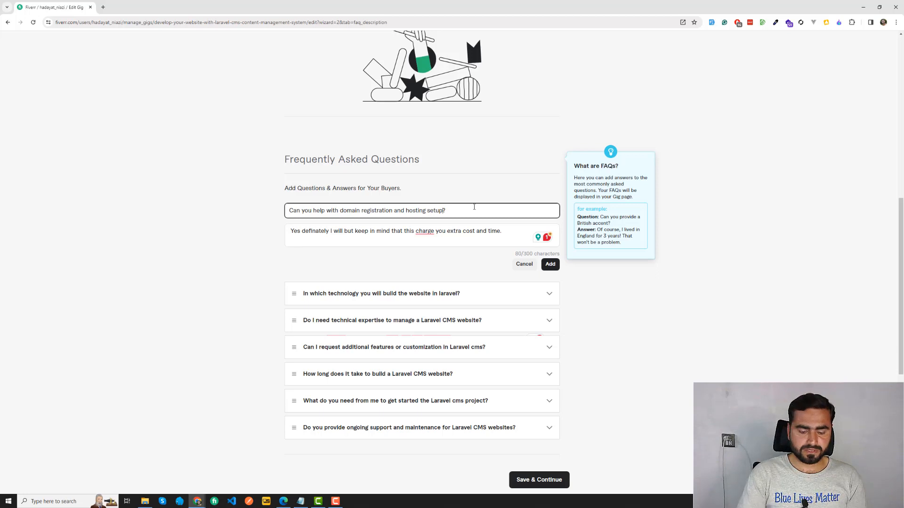
text(for my )
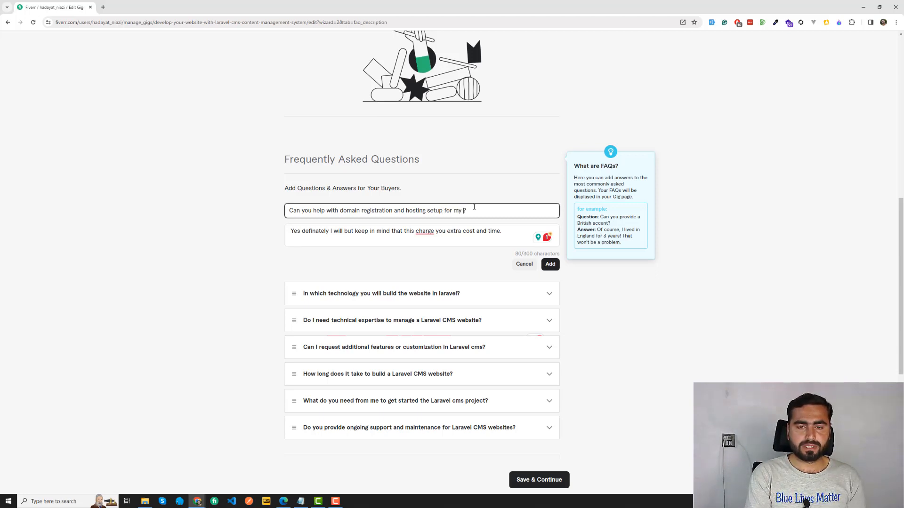
text(Laravel cms)
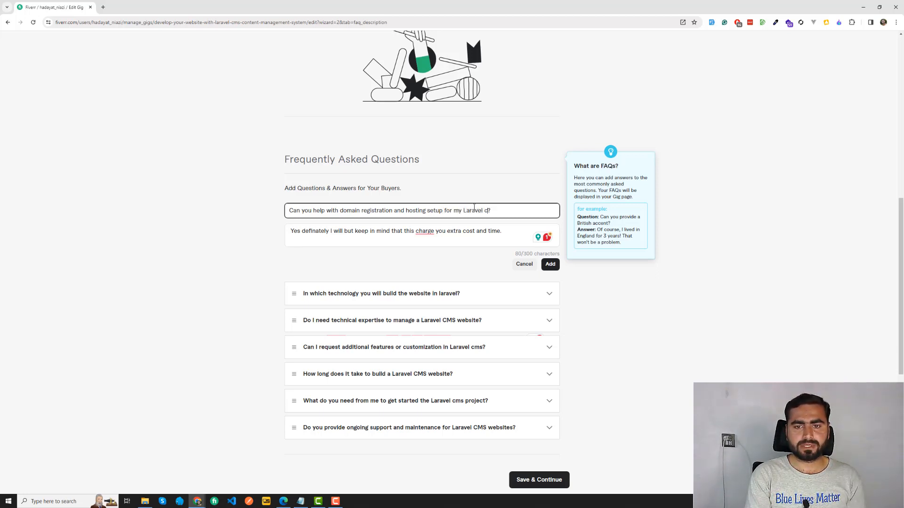
Correct "charge" to "charges" in the answer using the suggested grammar fix.
click(375, 230)
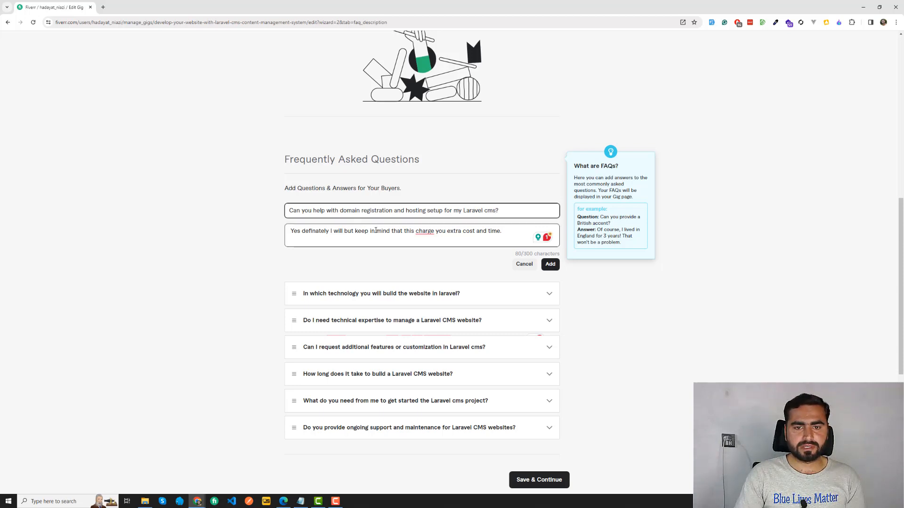
mouse_move(416, 230)
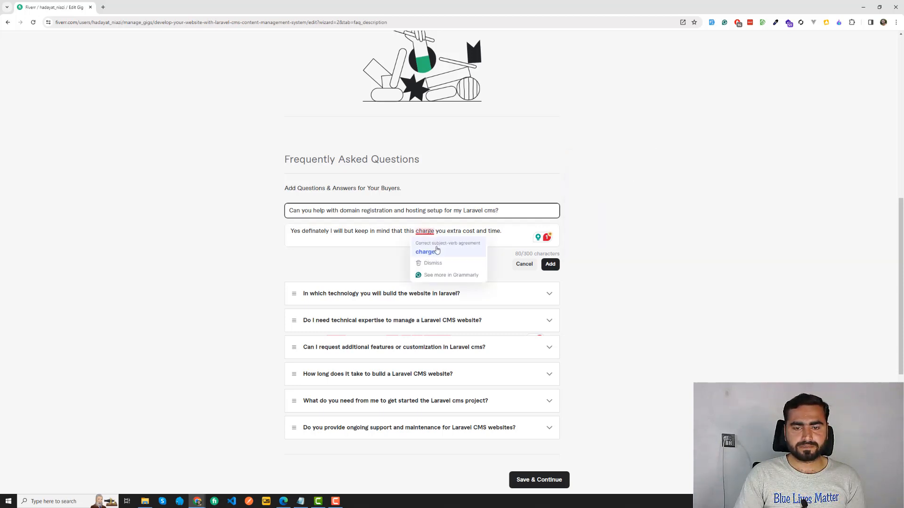
click(418, 248)
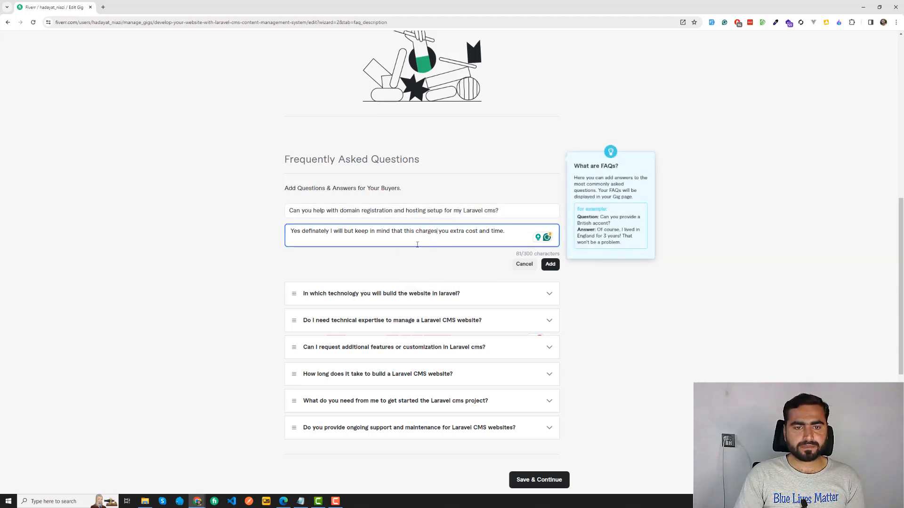
Insert "host your laravel app on server," after "I will" in the answer.
click(344, 231)
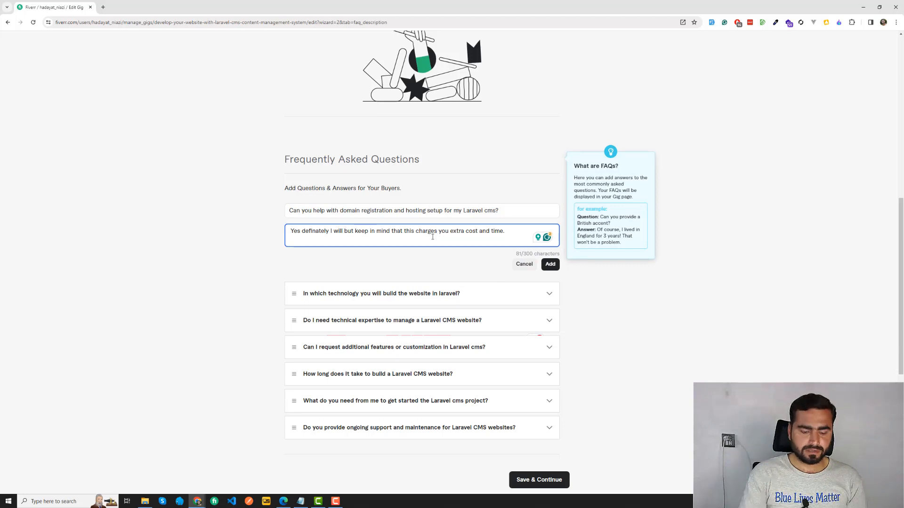
text(host your )
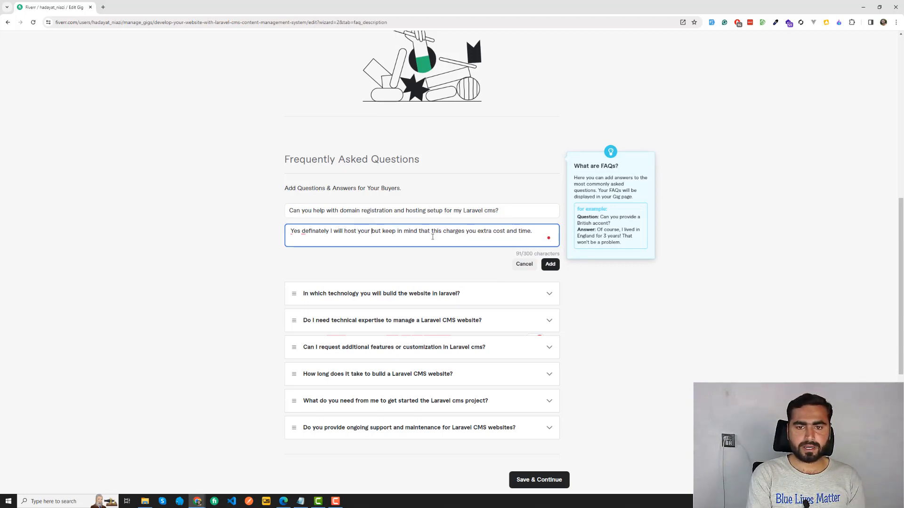
text(laravel app )
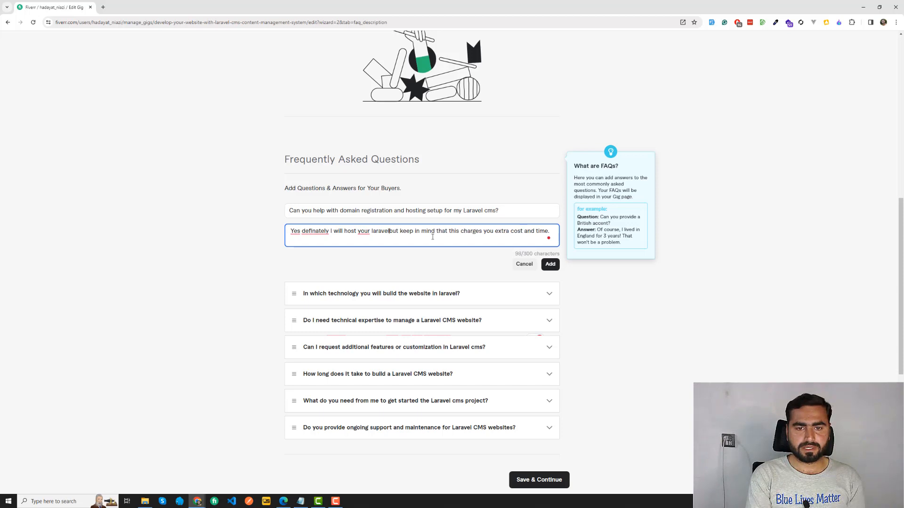
text(on server)
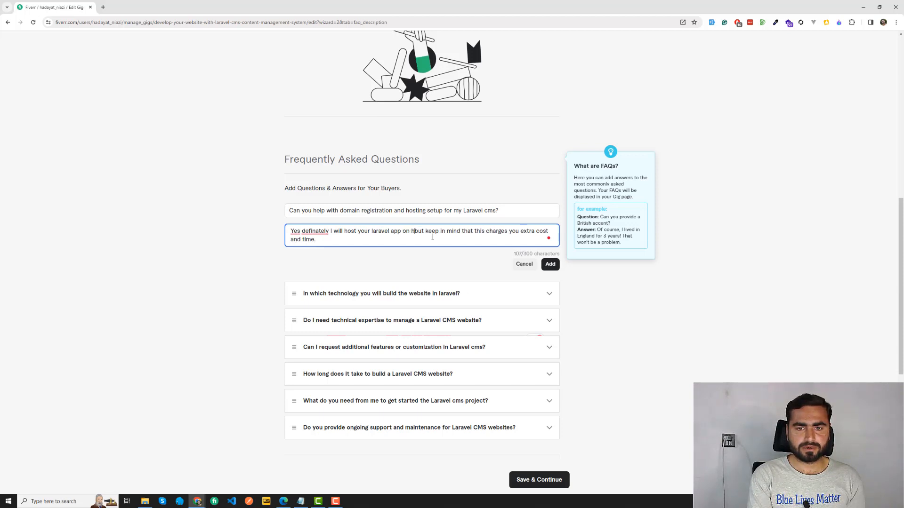
text(,)
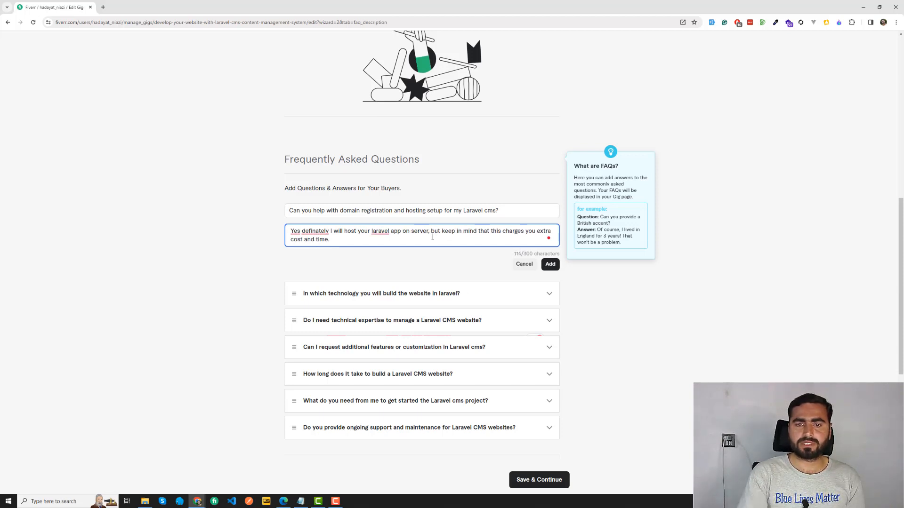
Correct the hosting answer's wording to "definitely" and "Laravel" using the suggested spelling fixes.
right_click(418, 232)
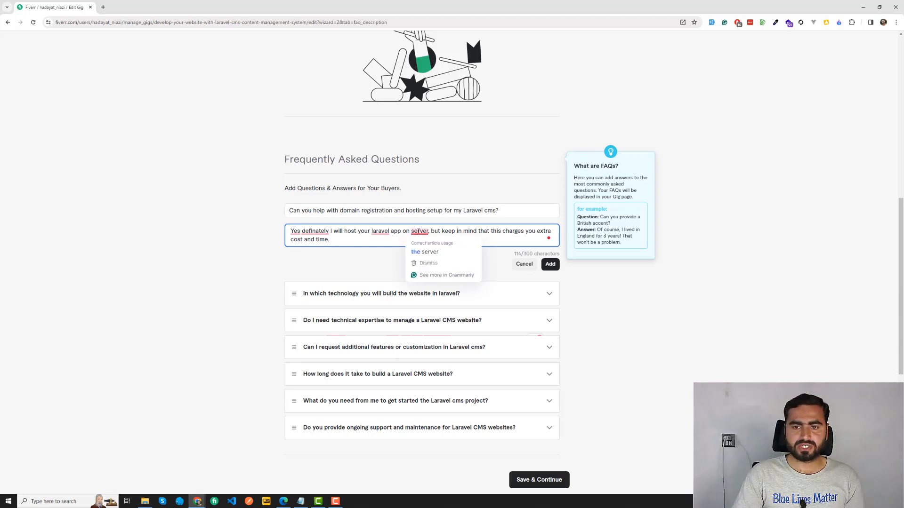
click(314, 239)
right_click(311, 231)
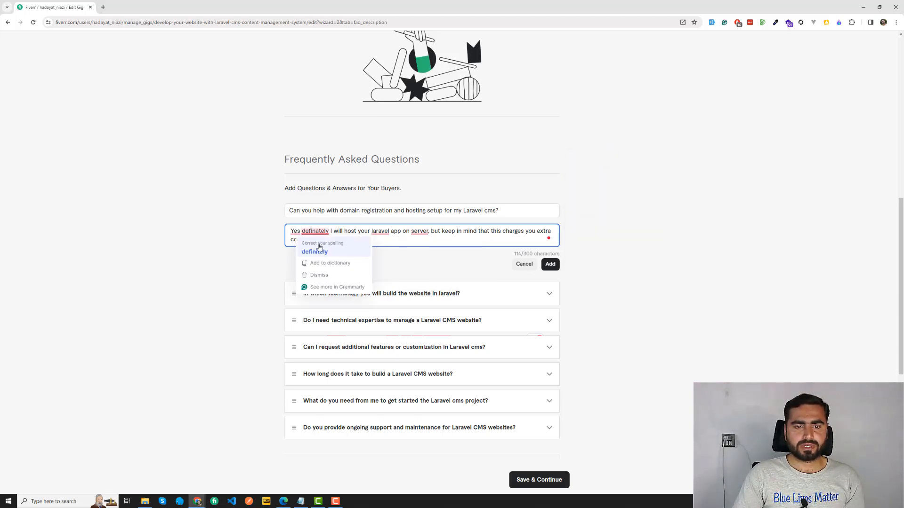
click(324, 243)
click(386, 232)
click(386, 251)
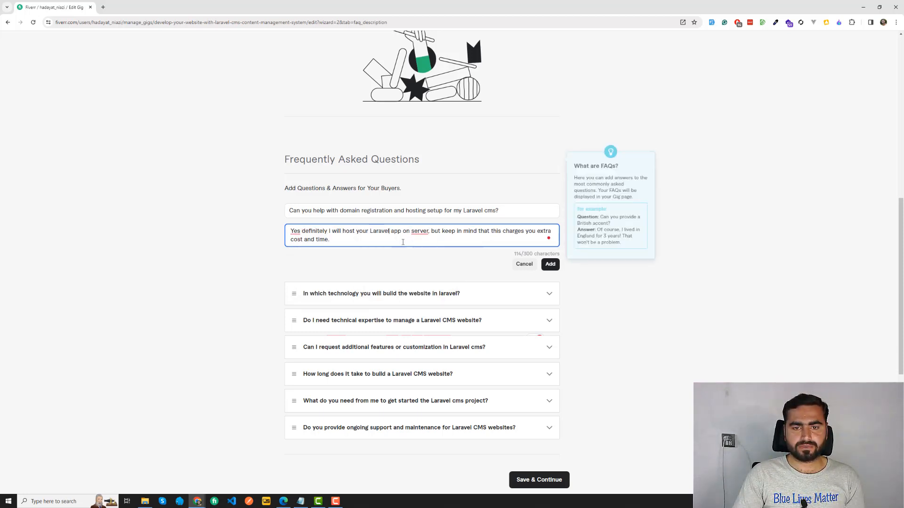
Apply the suggested fixes "the server" and "Yes," to the hosting answer, and add the finished FAQ to the gig.
click(421, 232)
click(427, 250)
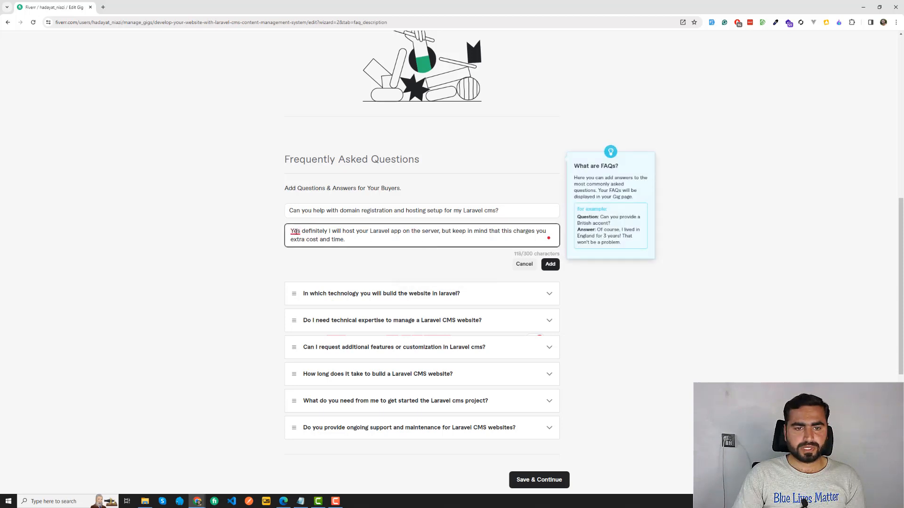
click(295, 231)
click(297, 251)
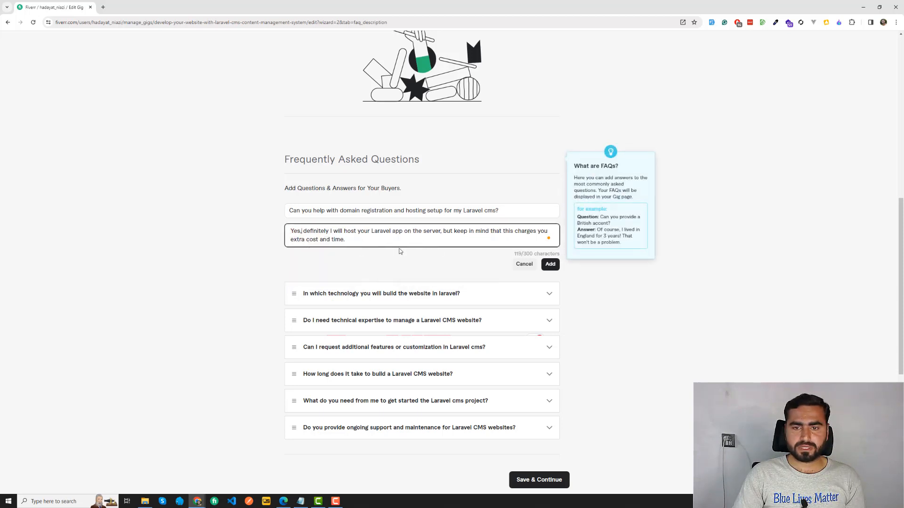
click(550, 264)
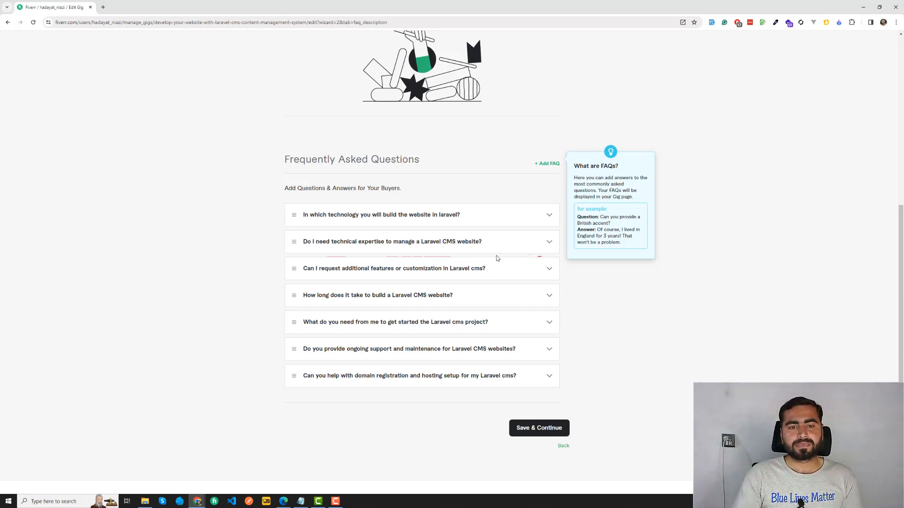
Switch to ChatGPT and copy the suggested question "What is your refund policy?".
key(alt+Tab)
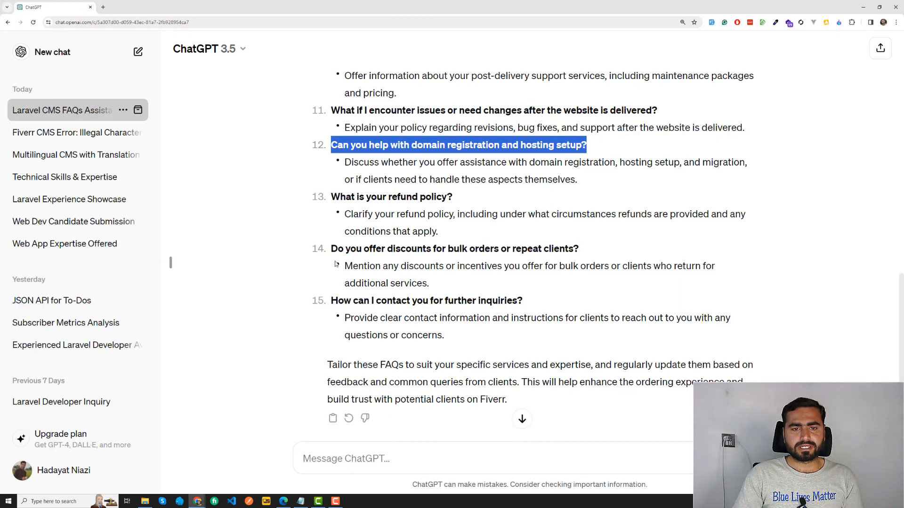
scroll(335, 264, down, 1)
drag(361, 185, 451, 185)
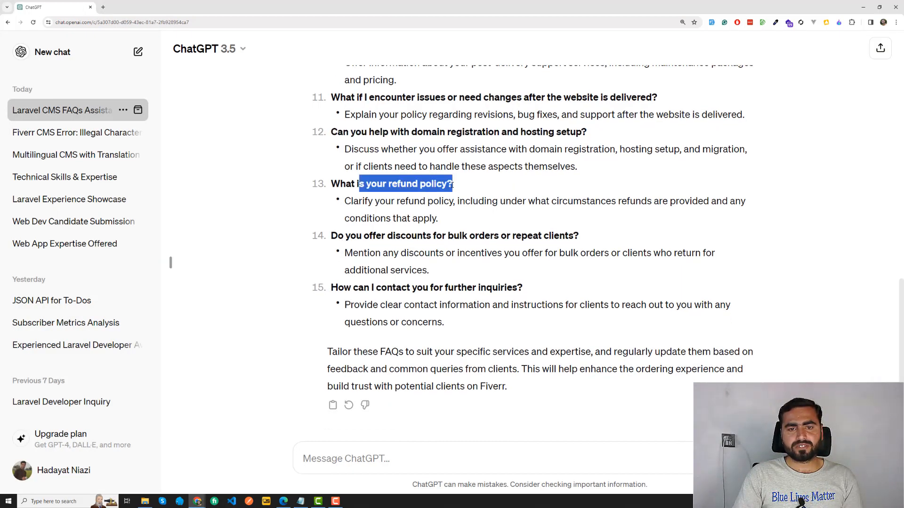
click(452, 185)
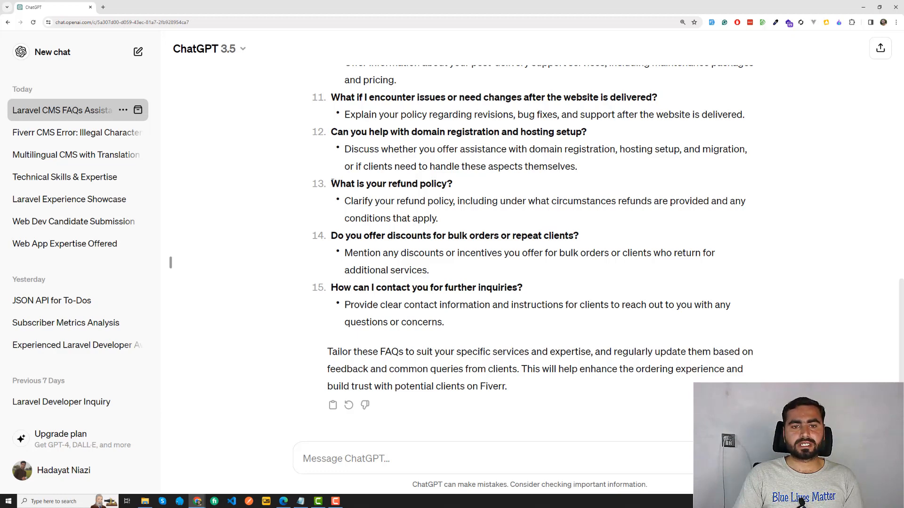
drag(332, 183, 483, 187)
key(ctrl+c)
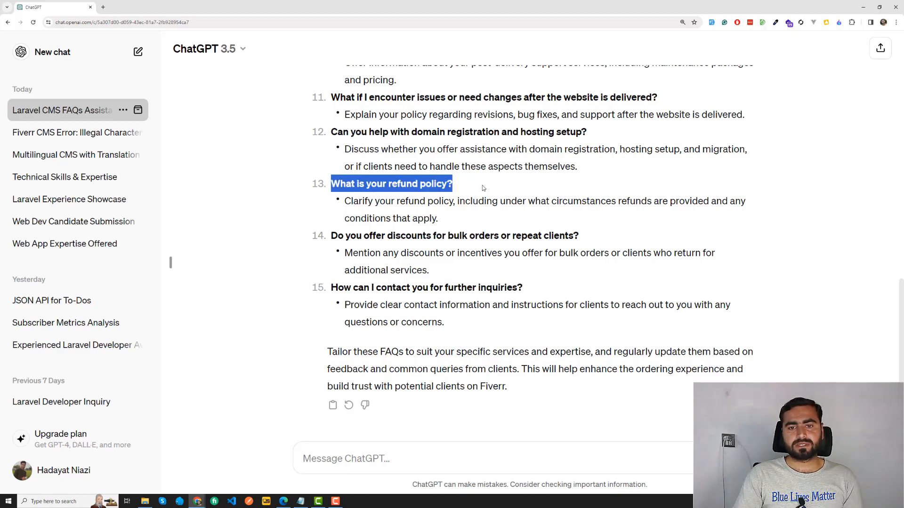
Return to the Fiverr gig and start a new FAQ with the copied refund policy question.
key(alt+Tab)
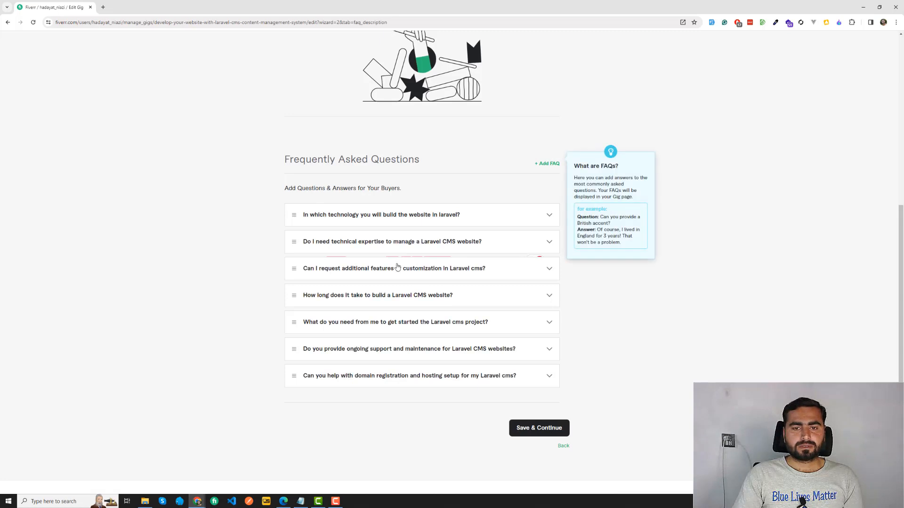
click(542, 166)
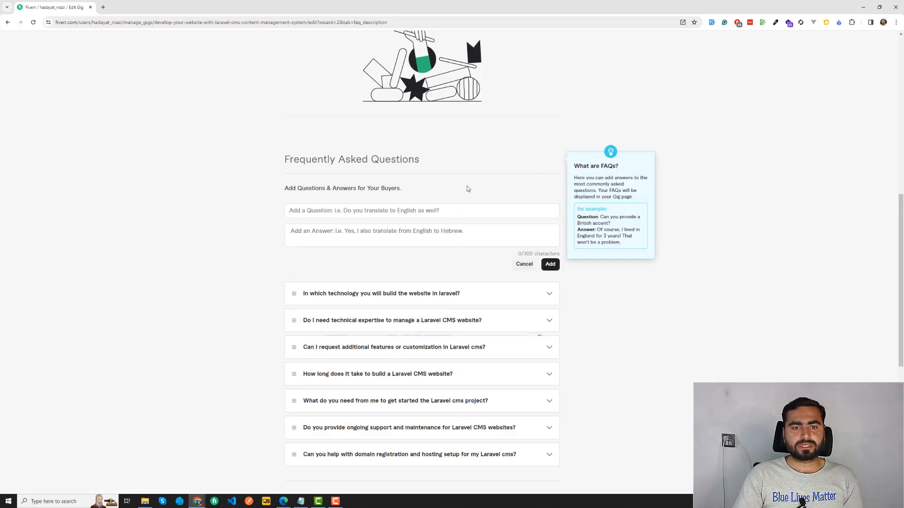
key(ctrl+v)
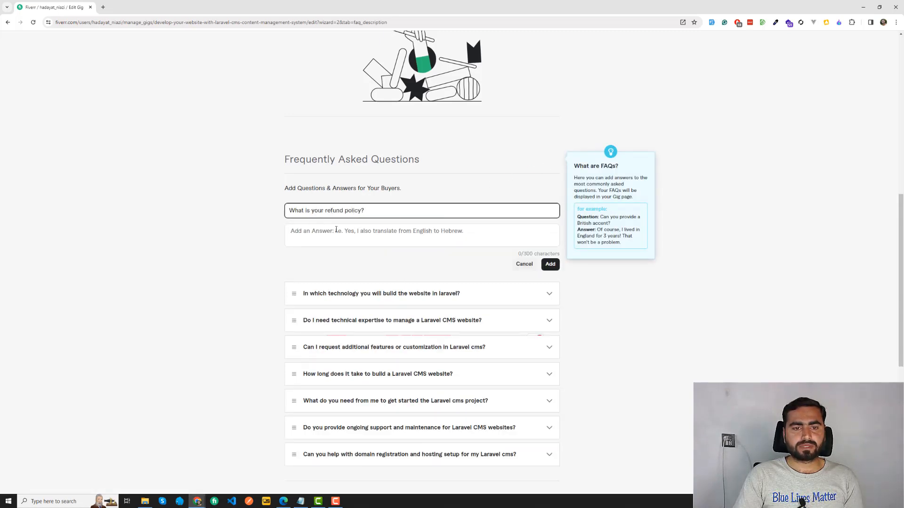
Begin the refund answer with "If you will not satisfied with the quality of Laravel content management system".
click(336, 230)
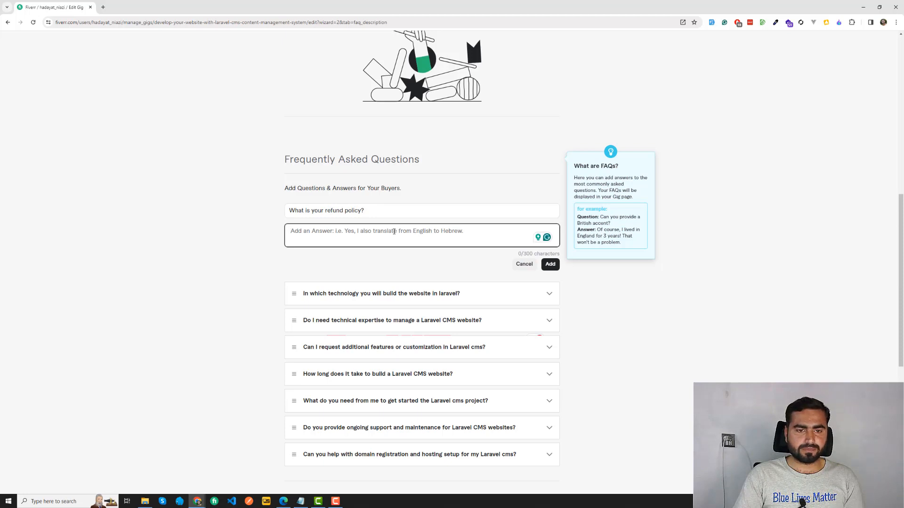
text(If you)
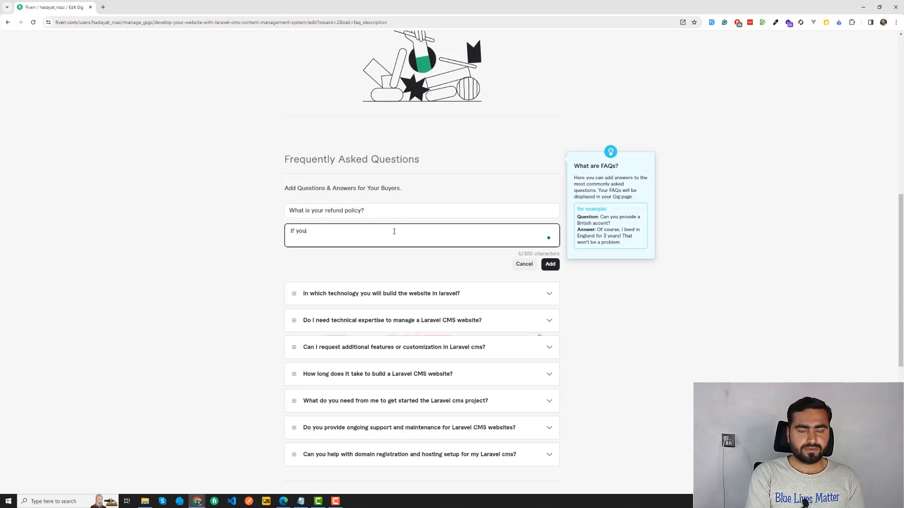
text( will not staif)
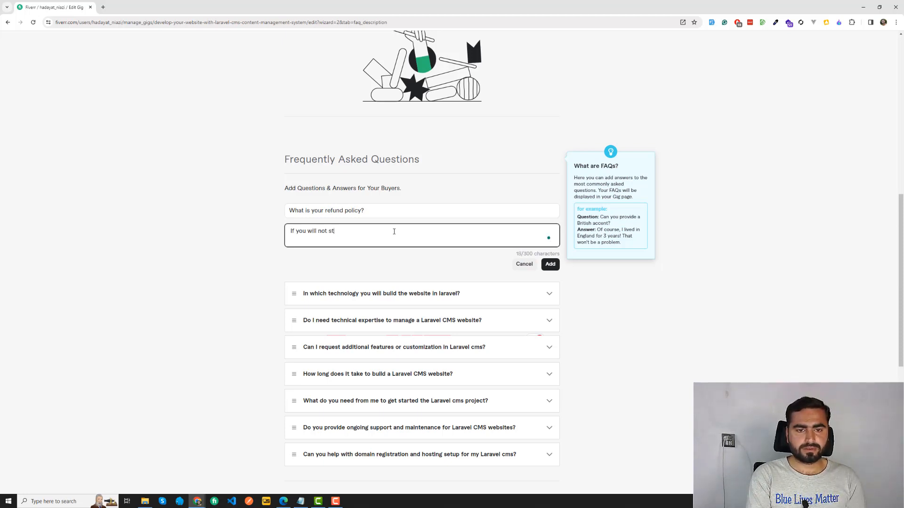
key(BackSpace)
key(BackSpace)
key(BackSpace)
text(at)
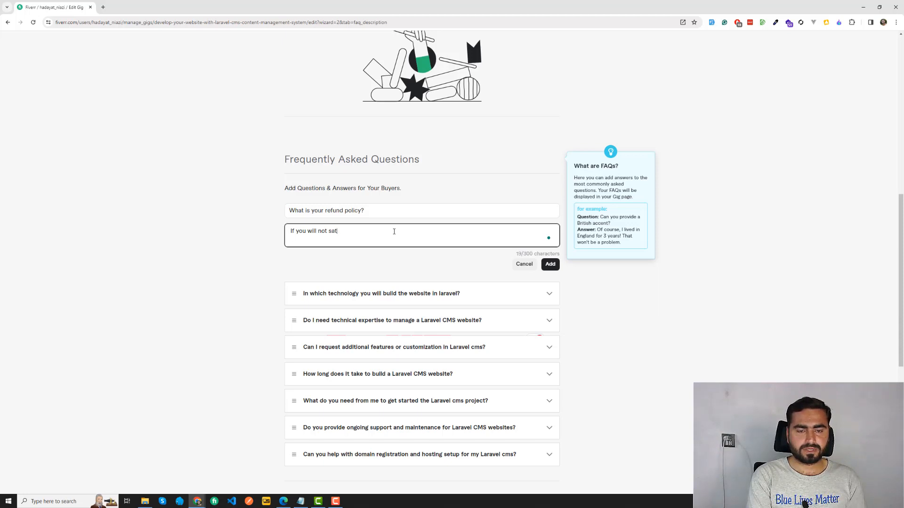
text(isfied with)
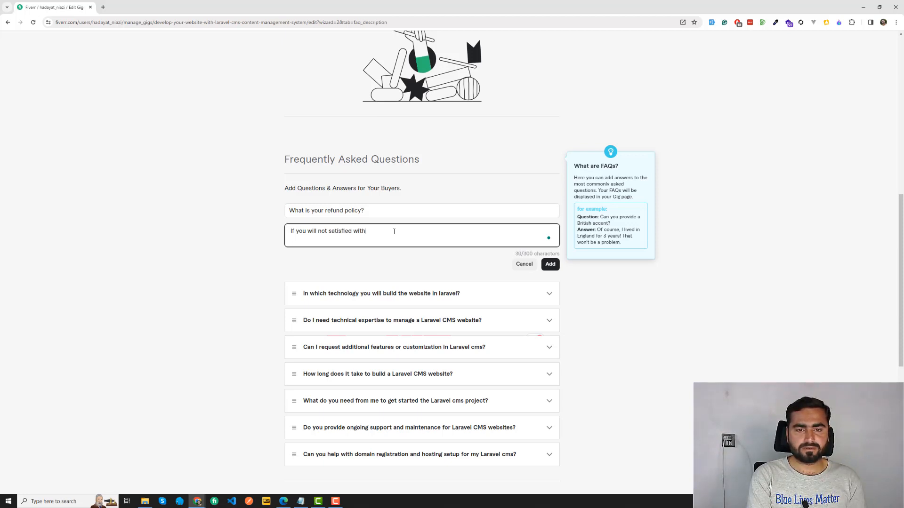
text( the )
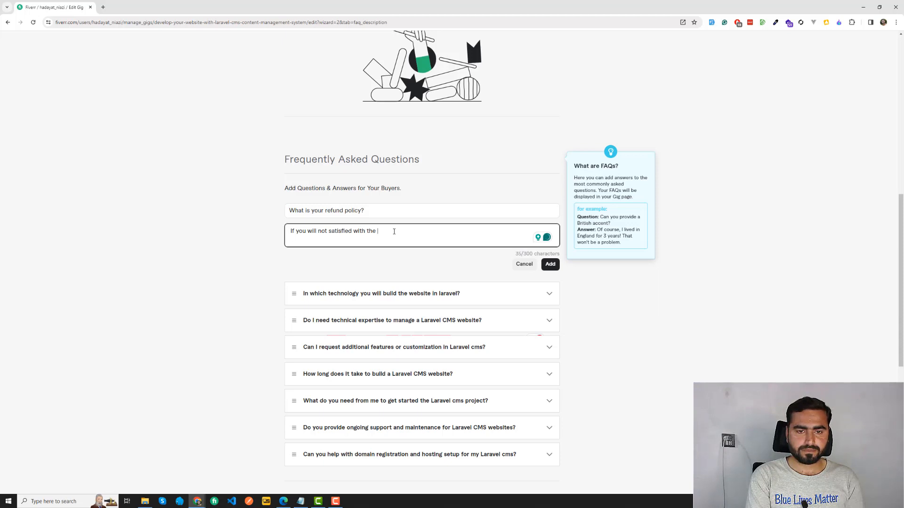
text(qual)
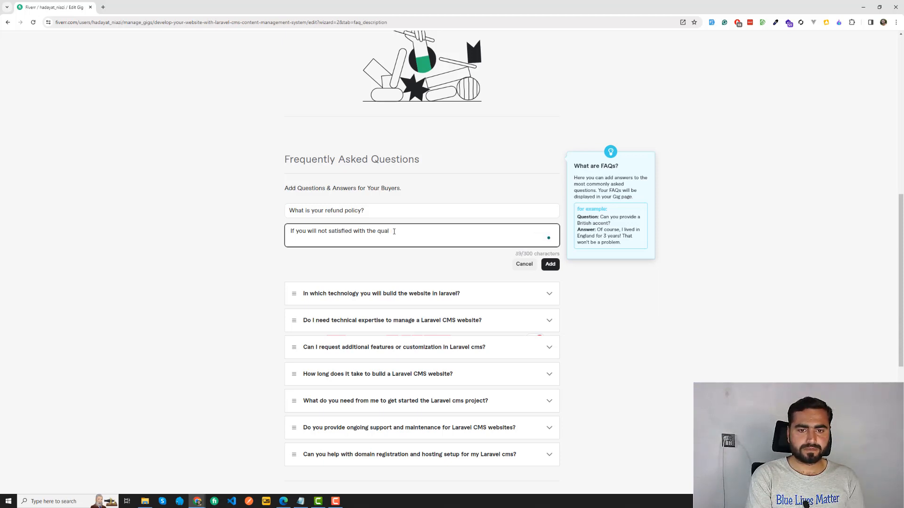
text(ityity of )
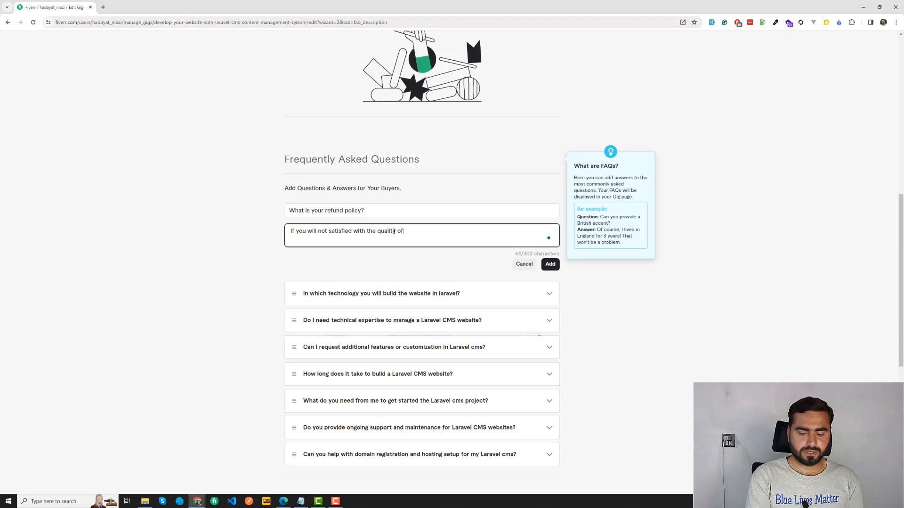
text(Laravel )
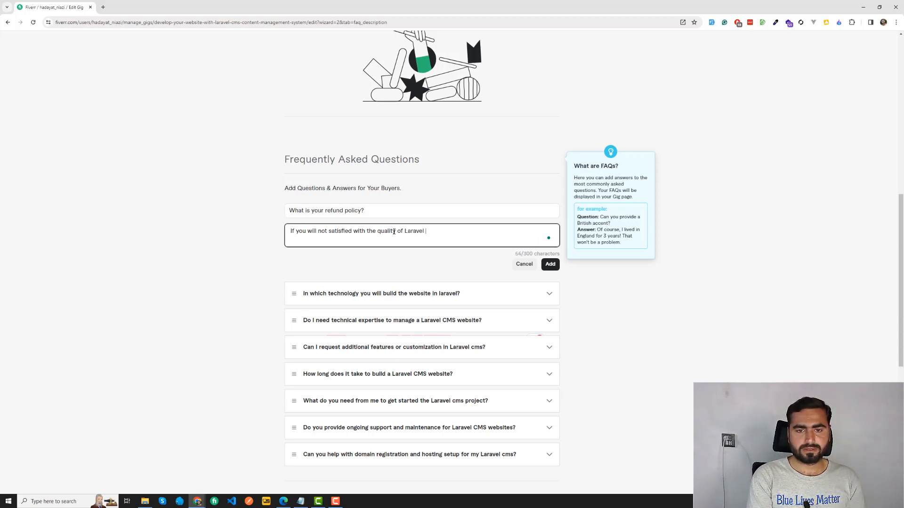
text(content ma)
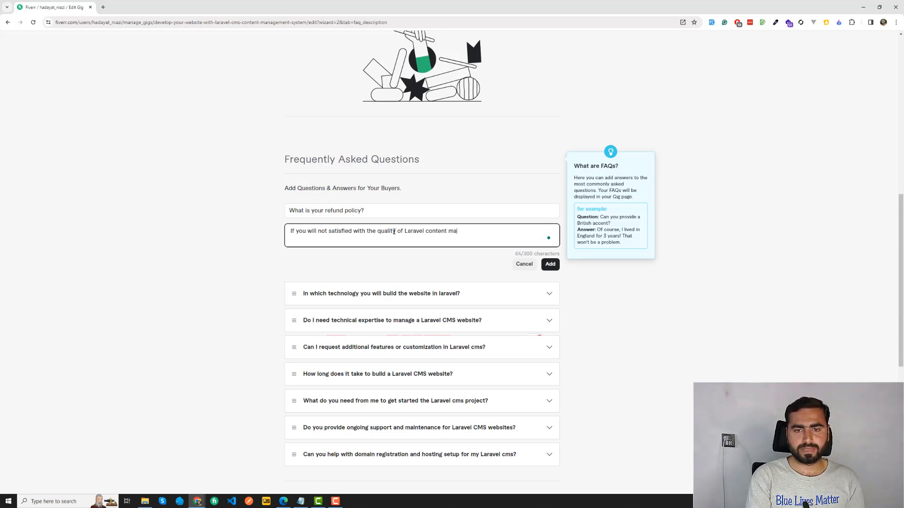
text(nagement system)
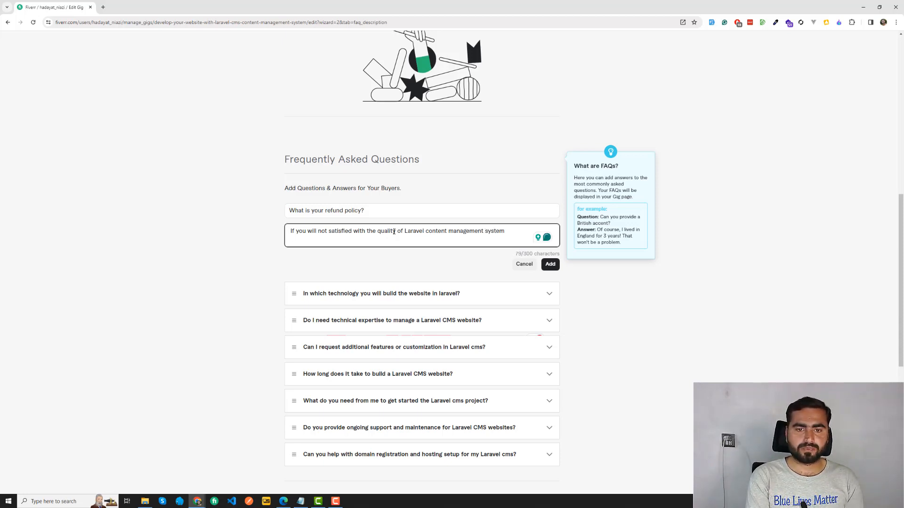
Complete the refund answer with ", so I'll give you 100% refund.".
text(, so I)
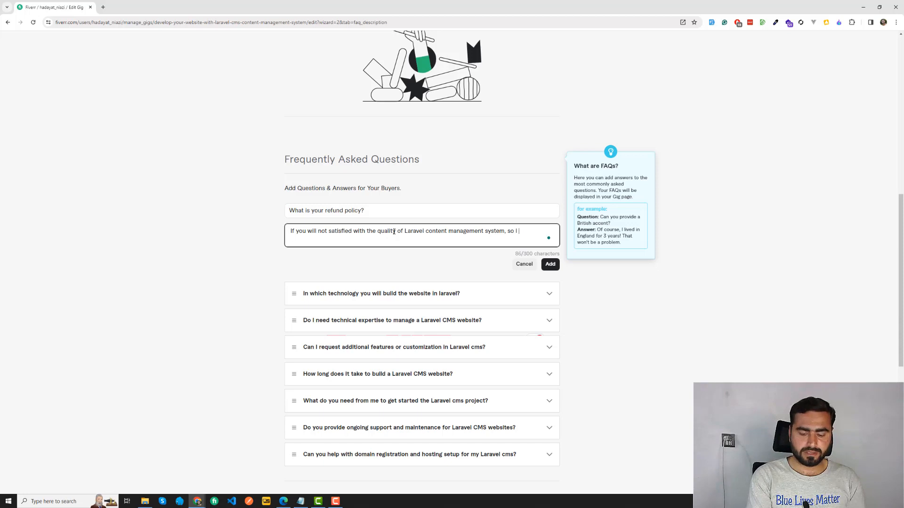
text('ll give y)
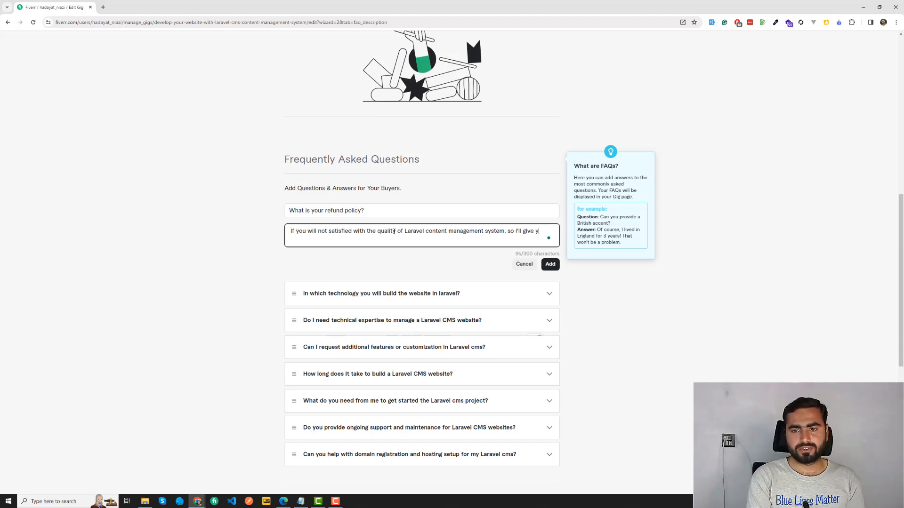
text(ou 100)
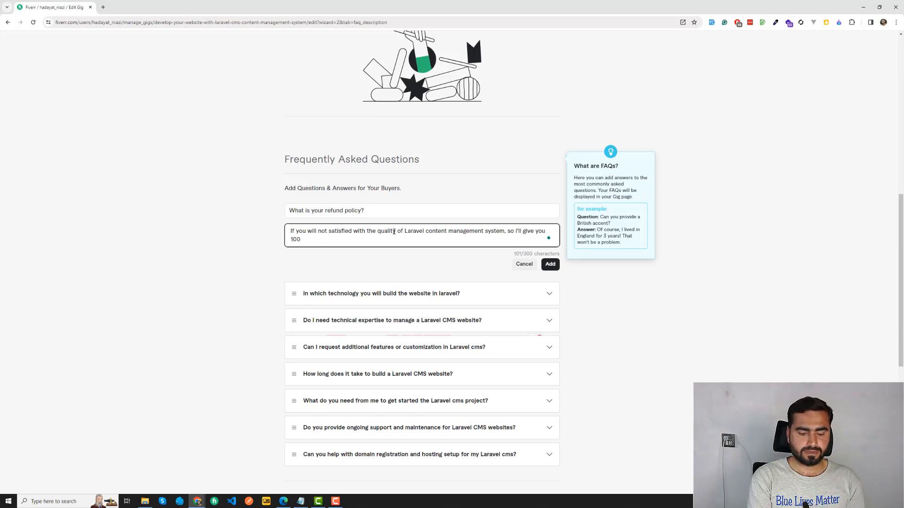
text(% ref)
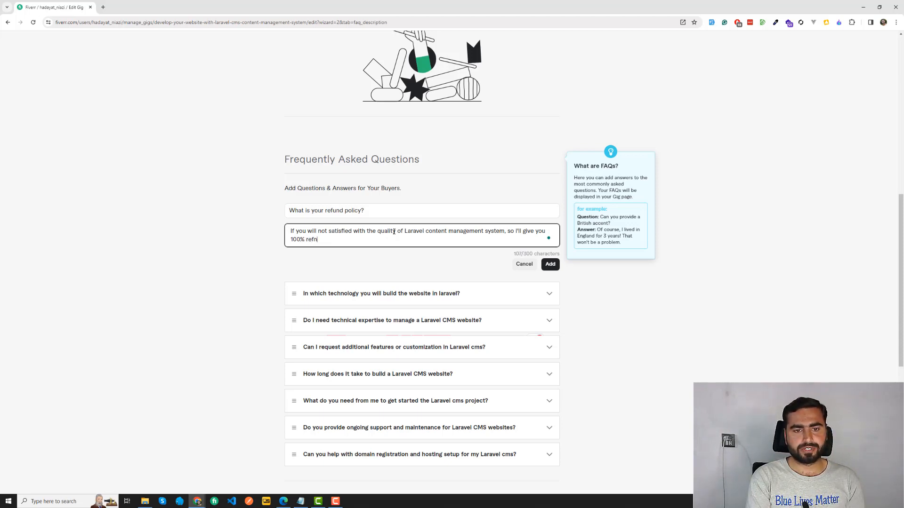
text(unf)
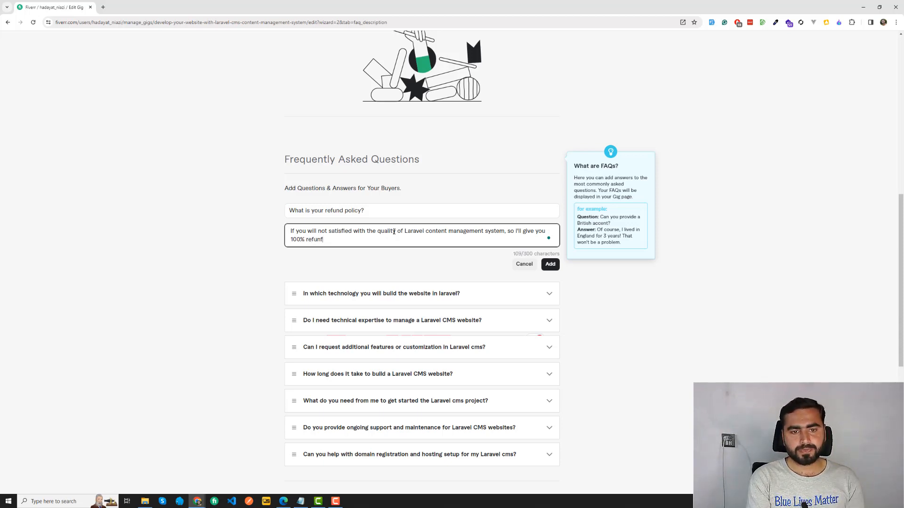
key(BackSpace)
text(d.)
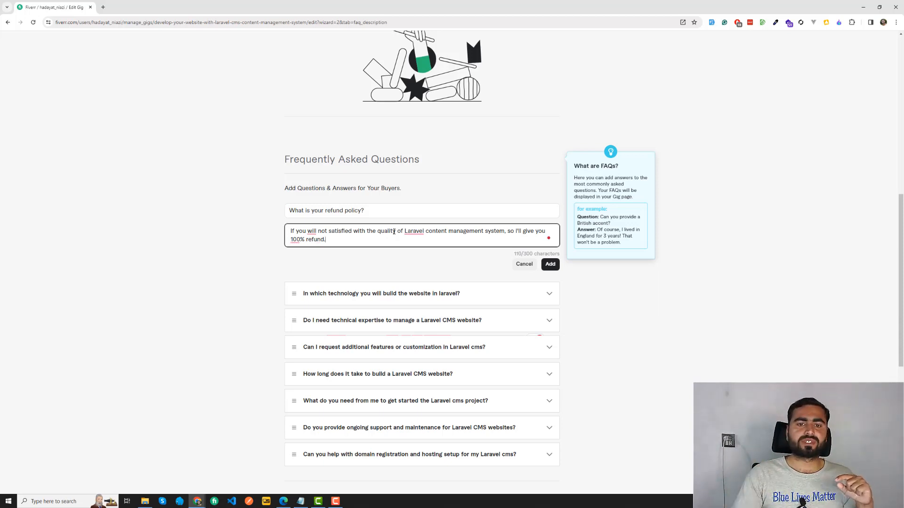
Apply the suggested fixes "the Laravel" and "are" to the refund answer, and add the finished FAQ to the gig.
mouse_move(405, 234)
click(413, 252)
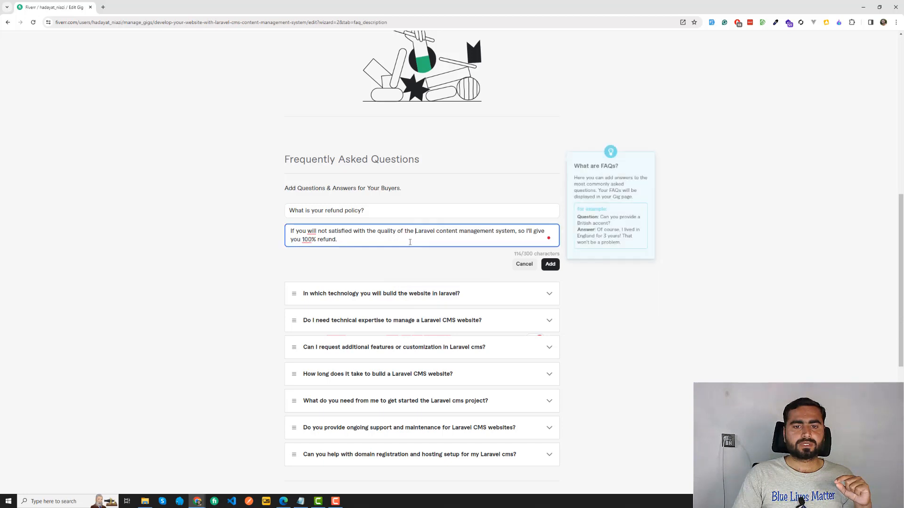
click(311, 251)
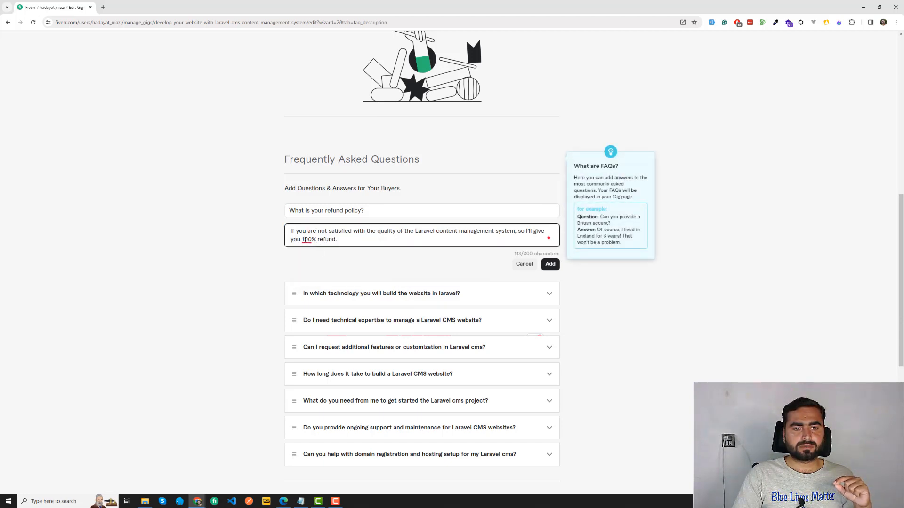
click(549, 264)
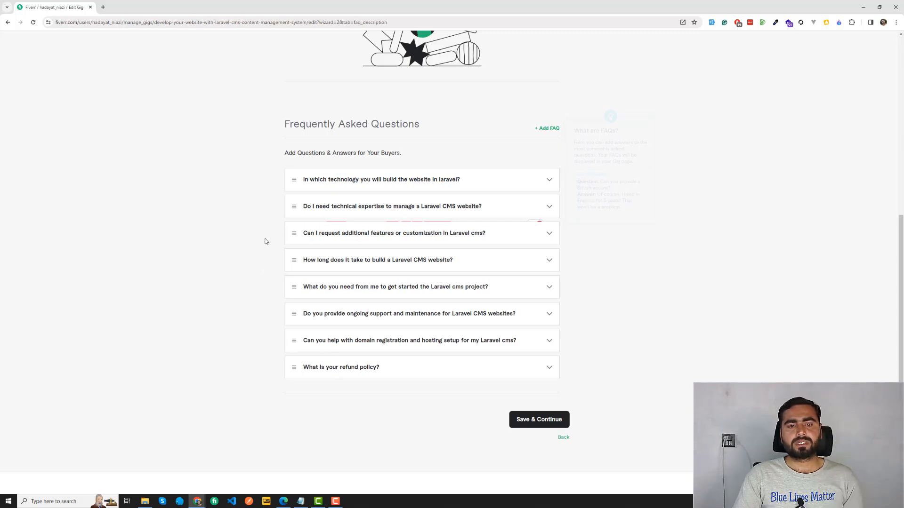
Start a new FAQ and enter ChatGPT's suggested question "Do you offer discounts for bulk orders or repeat clients?" in the Fiverr gig.
click(541, 130)
key(alt+Tab)
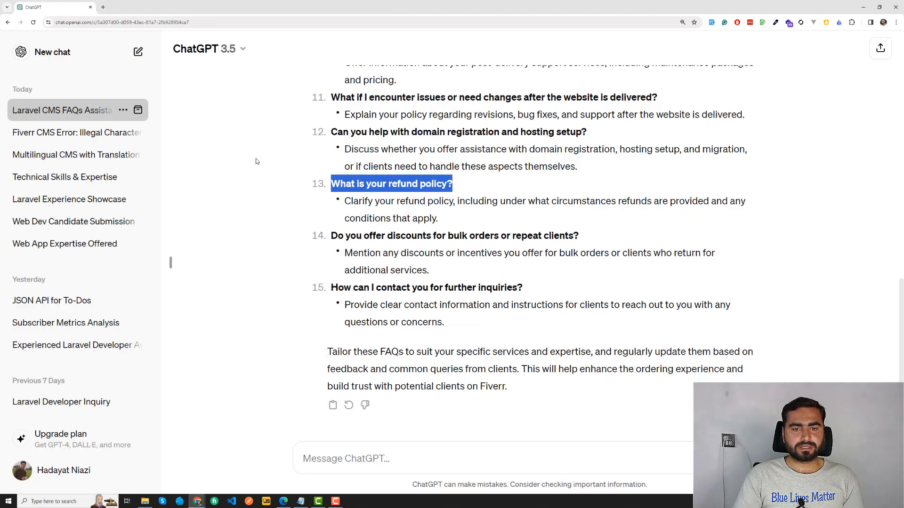
drag(478, 240, 329, 235)
click(580, 235)
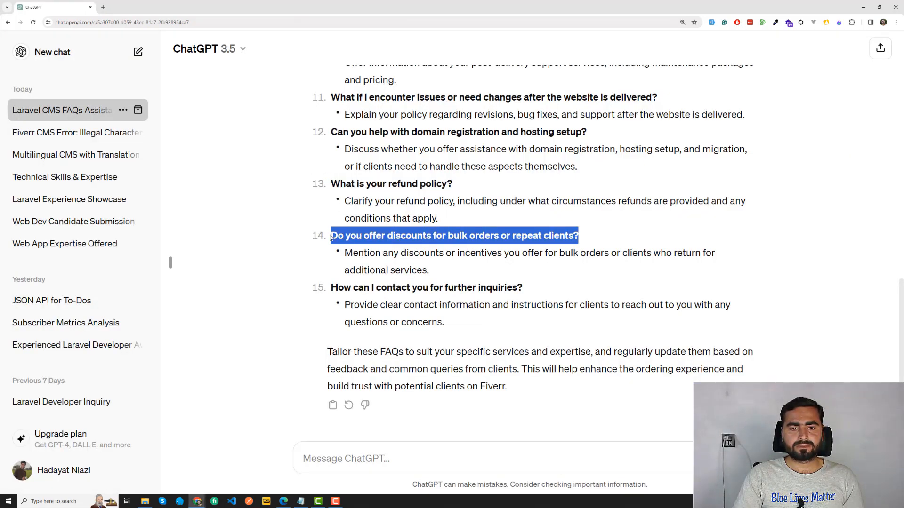
key(alt+Tab)
click(328, 175)
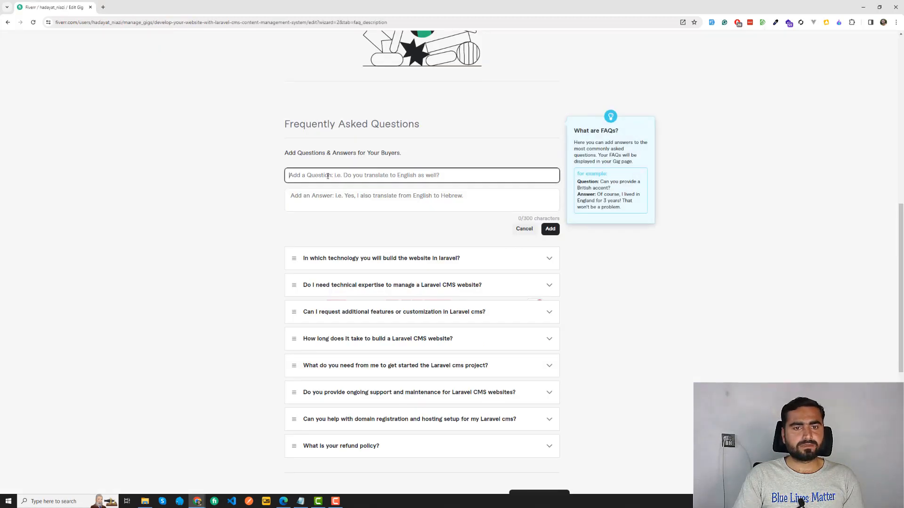
text(Do you offer discounts for bulk orders or repeat clients?)
Begin the discount answer with "Yes I offer, and it's depends upon how".
click(361, 199)
text(Ye)
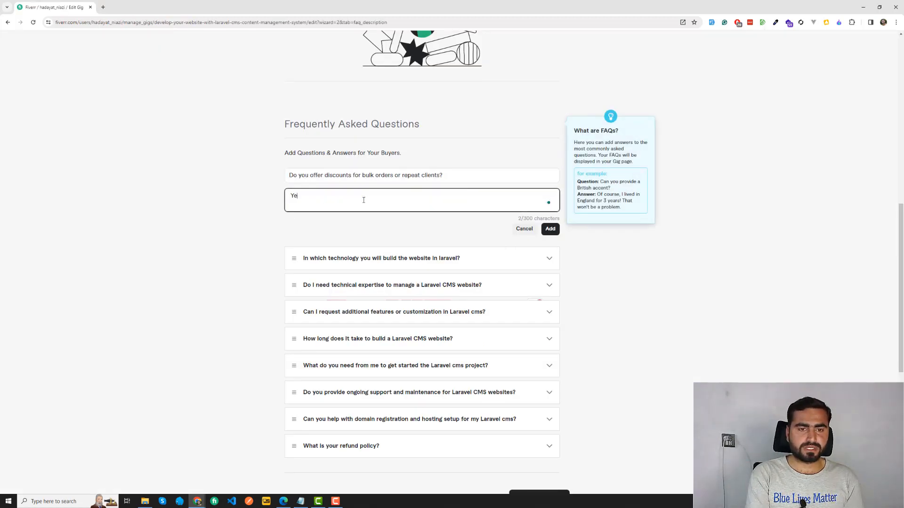
text(s I offer,)
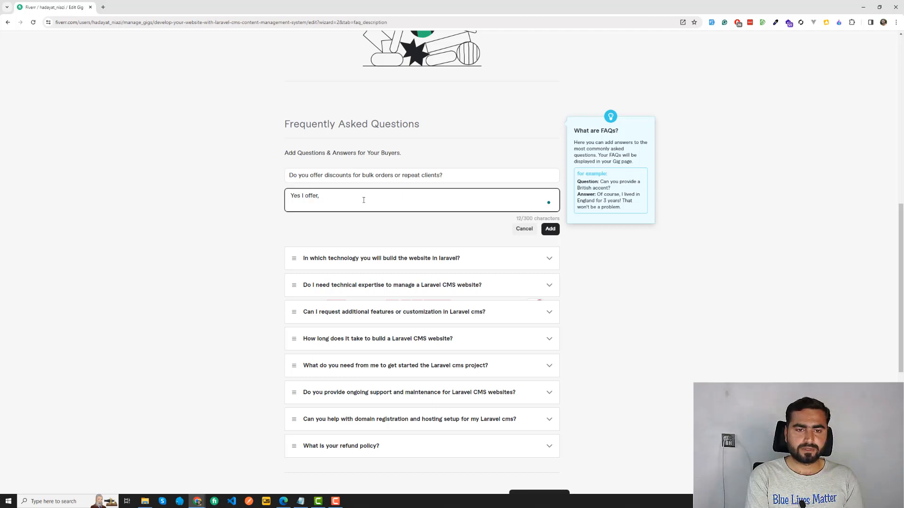
text( and it)
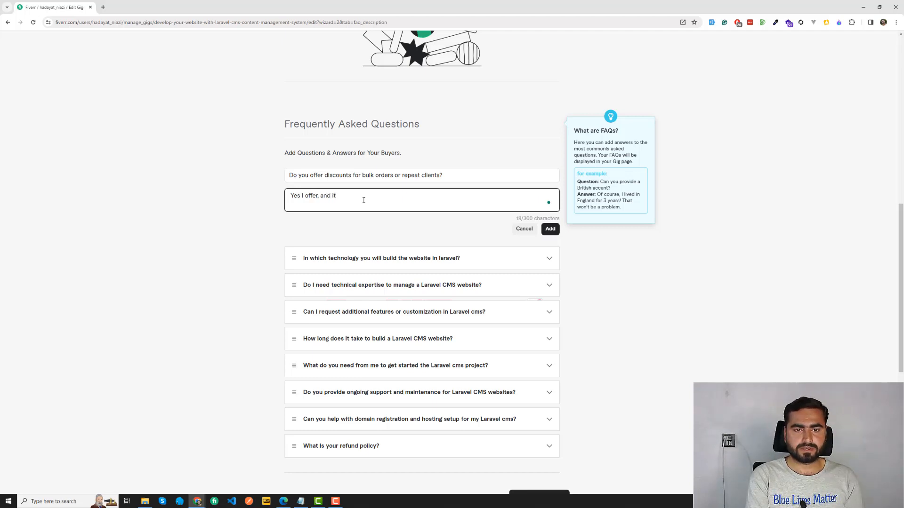
text('s depends)
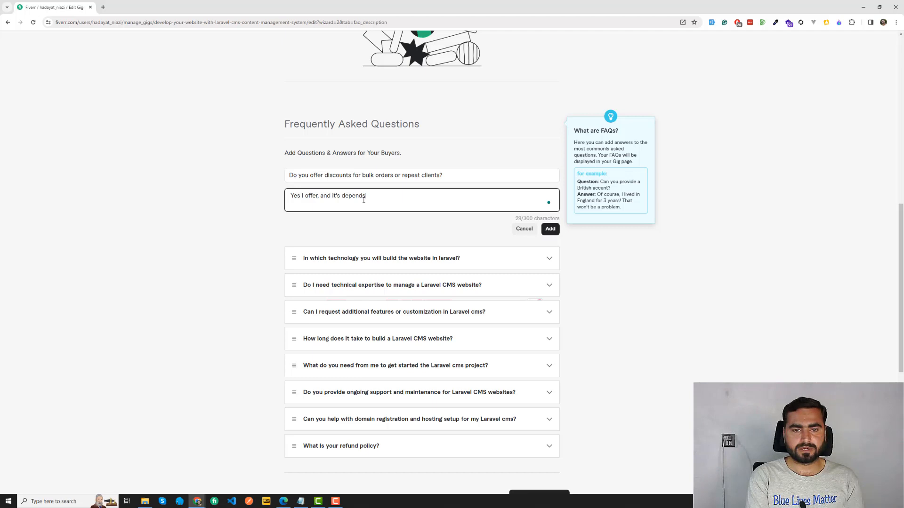
text( upon the)
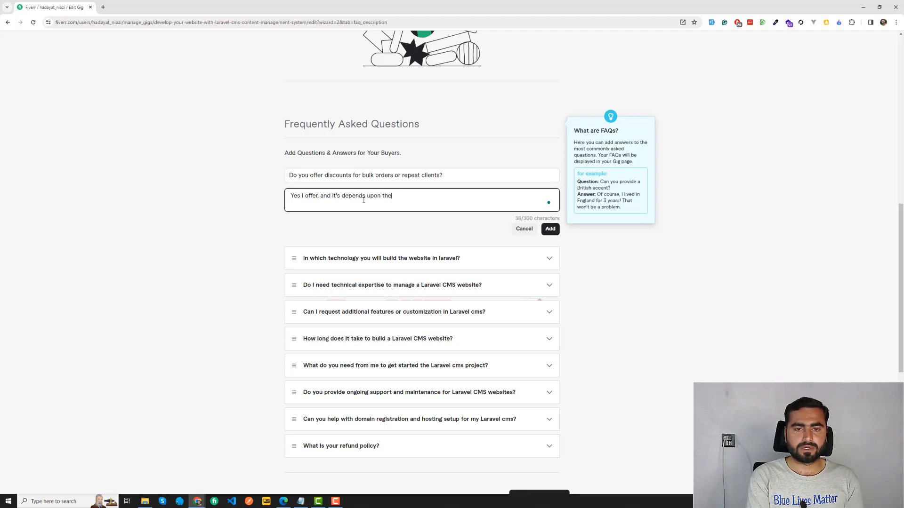
key(BackSpace)
key(BackSpace)
key(BackSpace)
text(how)
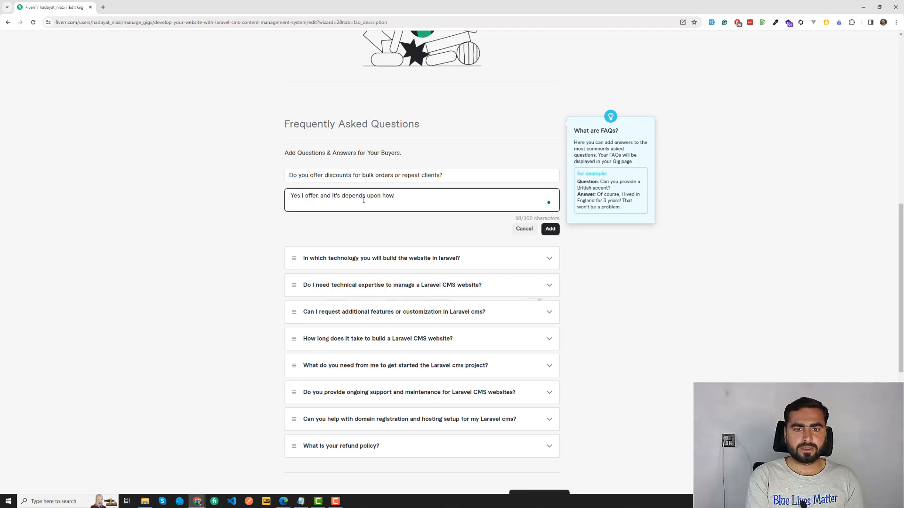
Finish the discount answer with "many Laravel cms you want to develop.", correct "it's" to "it", and add the FAQ to the gig.
text( man)
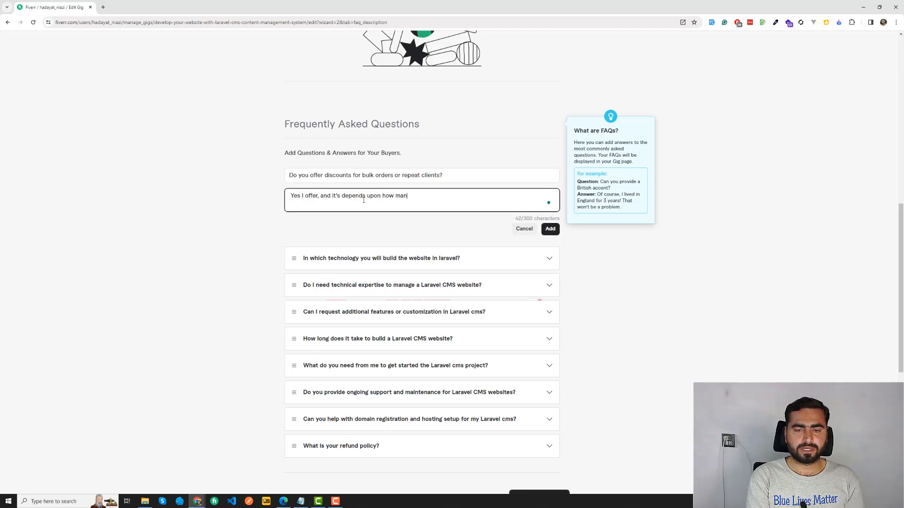
text(y Lar)
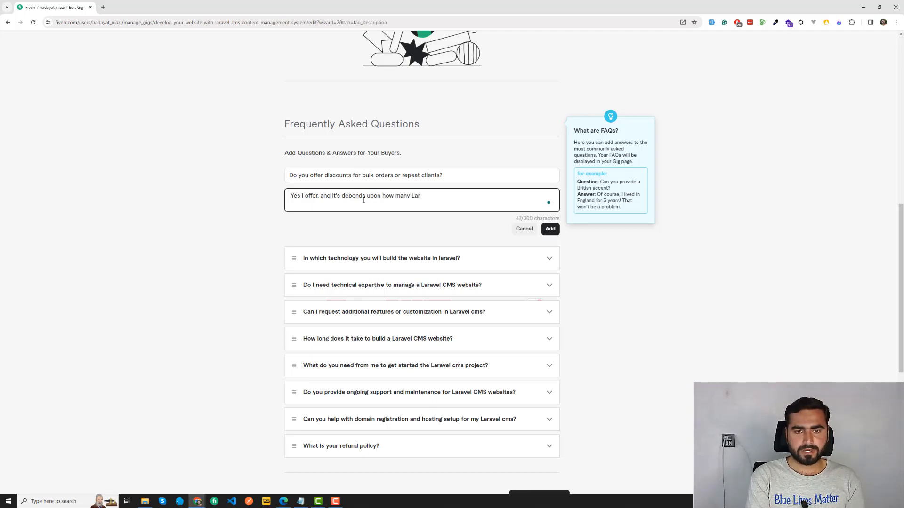
text(avel cms you want to dev)
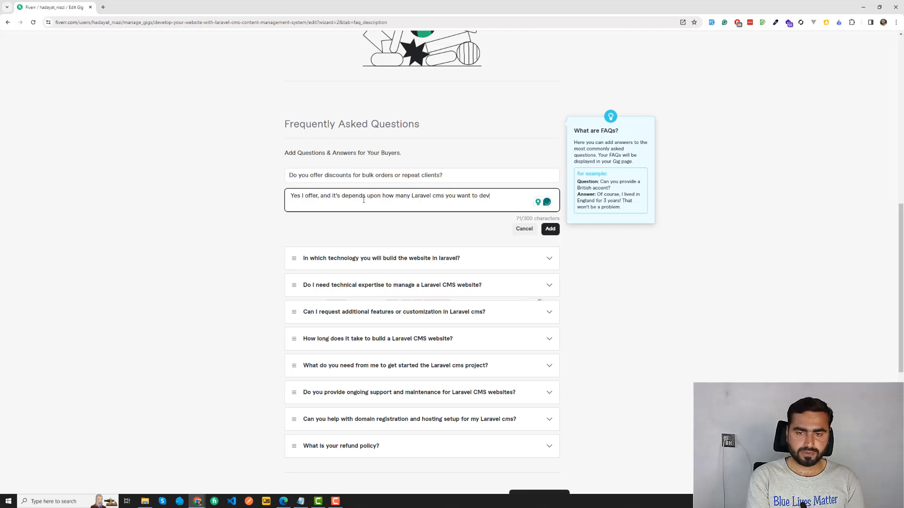
text(elop.)
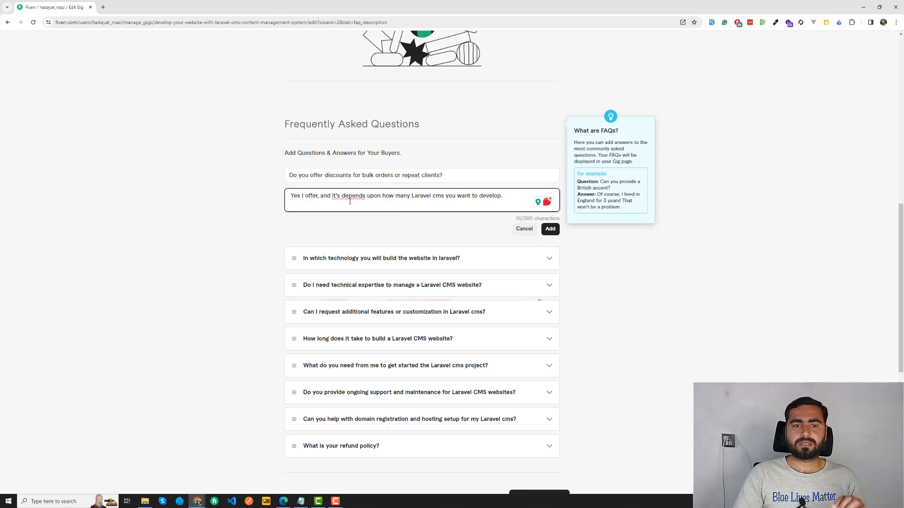
mouse_move(348, 199)
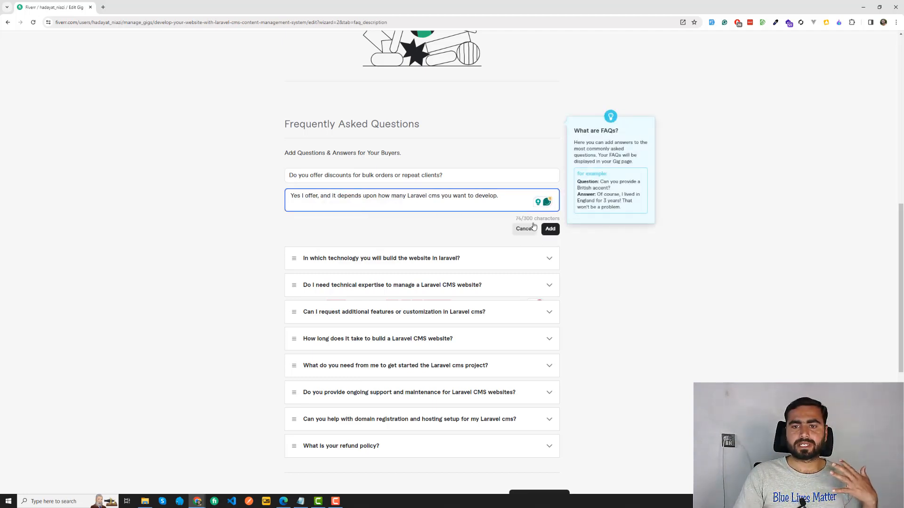
click(549, 228)
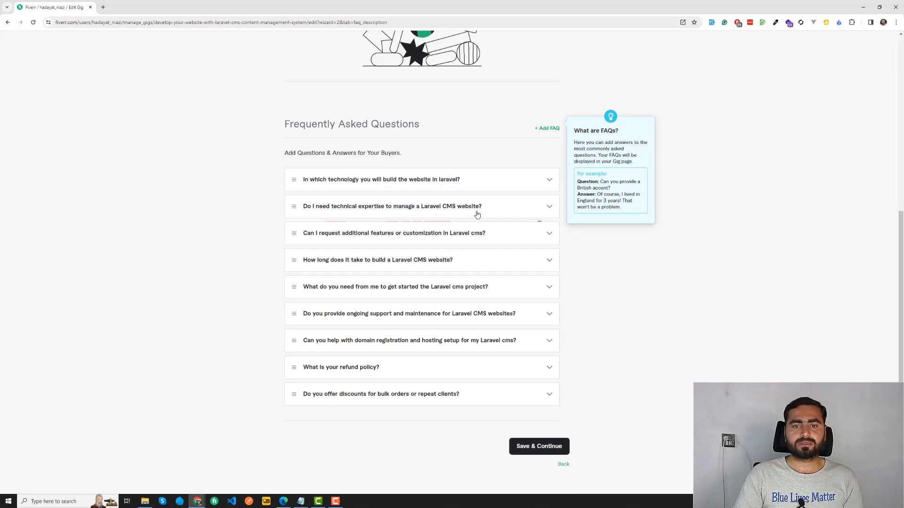
Switch to ChatGPT and examine the suggested question "How can I contact you for further inquiries?" and its guidance.
key(alt+Tab)
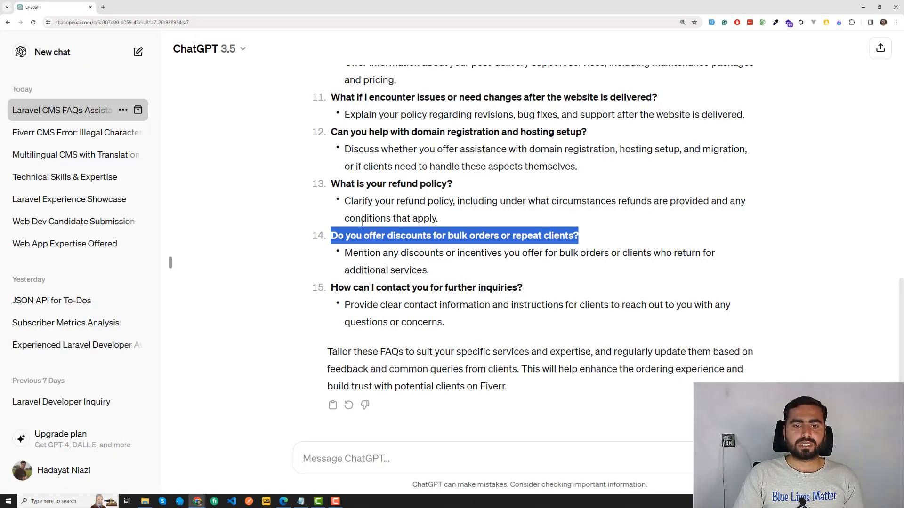
drag(385, 287, 512, 287)
click(511, 286)
drag(408, 305, 442, 305)
click(441, 305)
drag(370, 289, 417, 288)
click(418, 288)
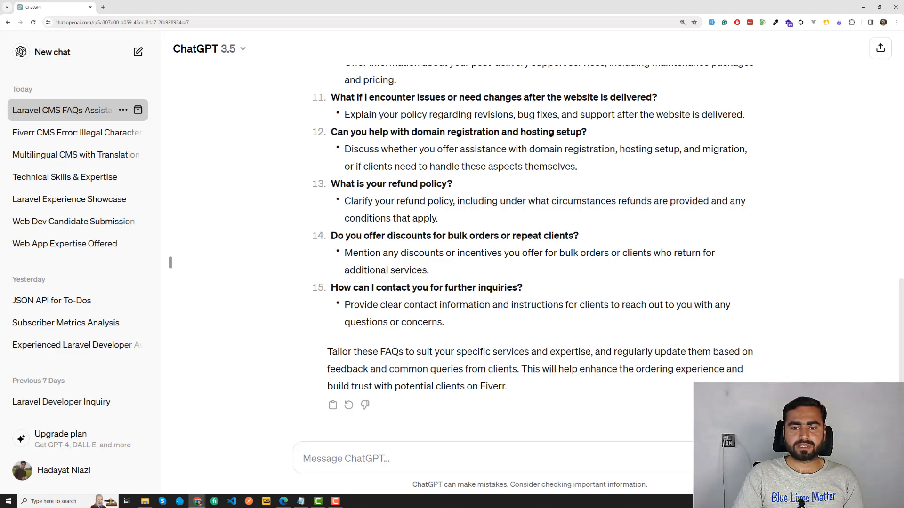
drag(523, 287, 331, 288)
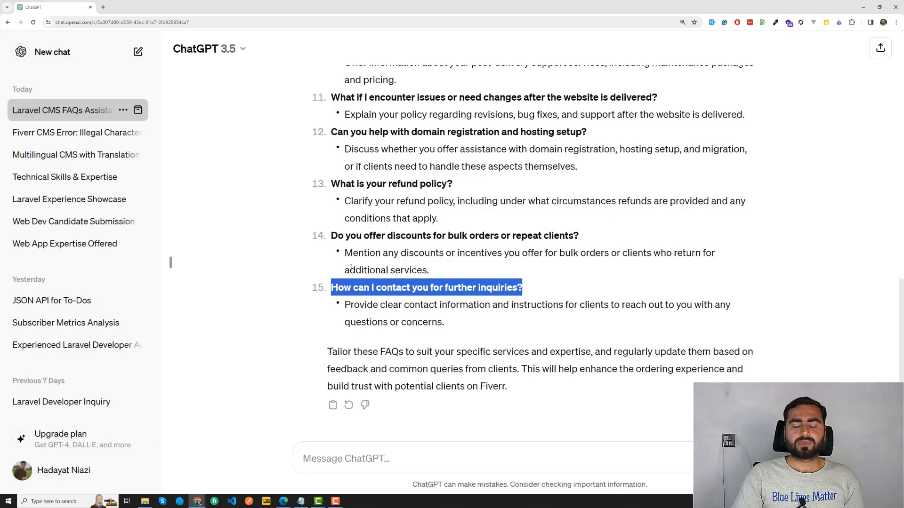
key(alt+Tab)
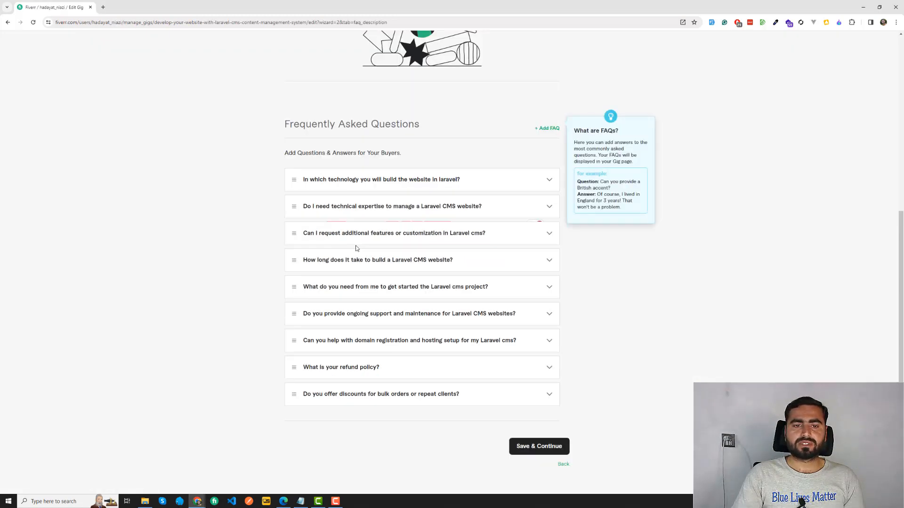
Review the whole list of ChatGPT's suggested questions for any other one suitable for the gig.
key(alt+Tab)
scroll(370, 178, up, 4)
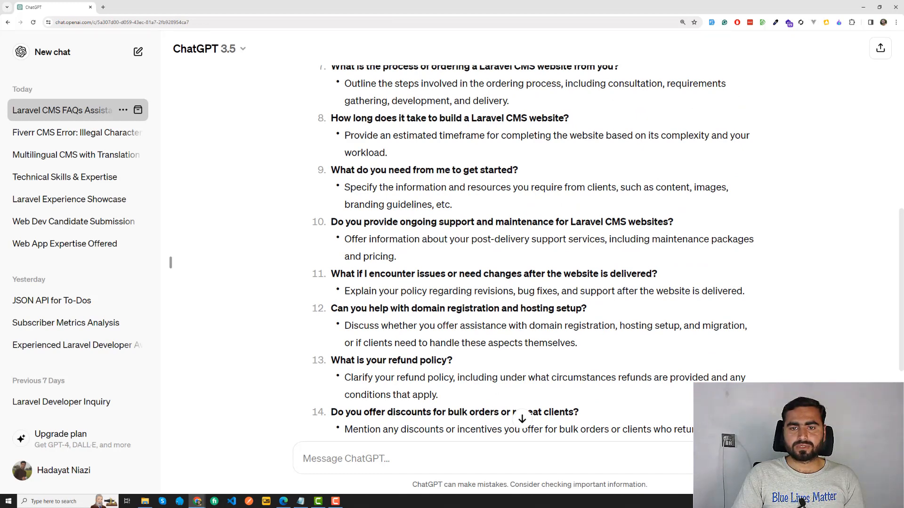
drag(526, 175, 322, 176)
scroll(384, 171, up, 2)
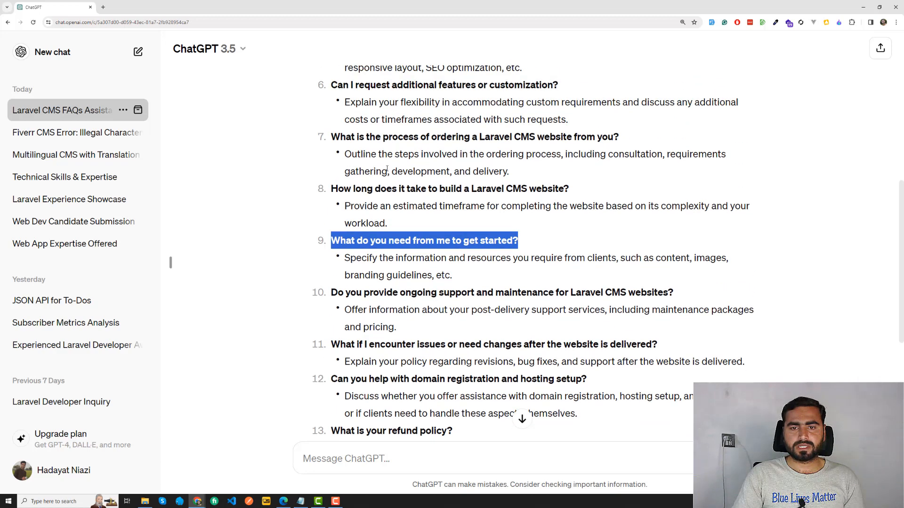
scroll(417, 180, up, 2)
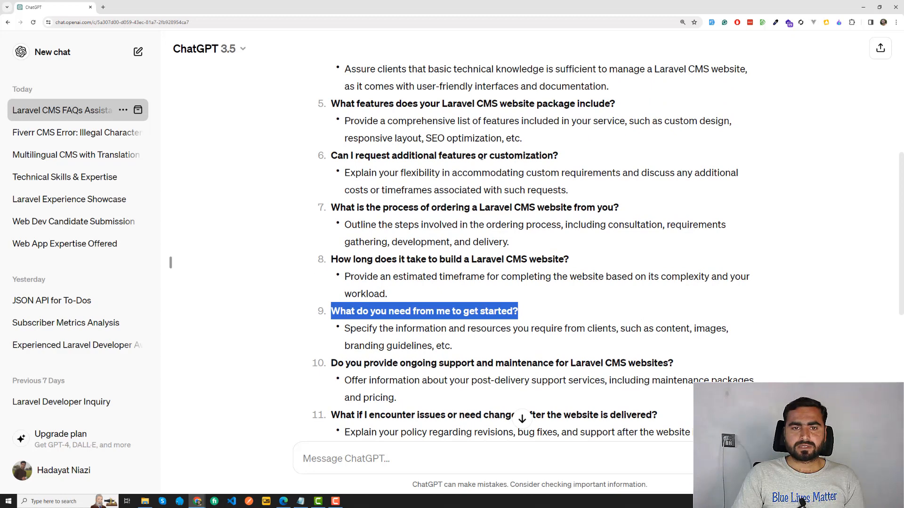
scroll(481, 157, up, 3)
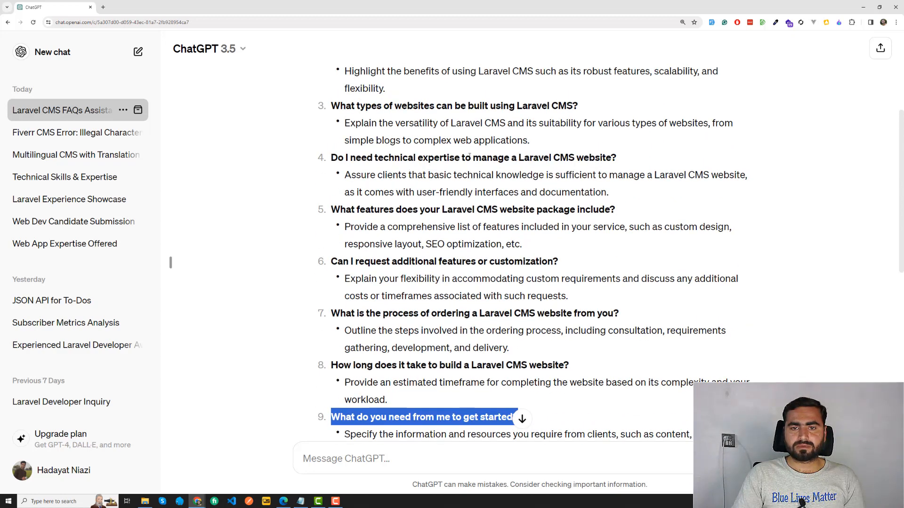
scroll(469, 157, up, 1)
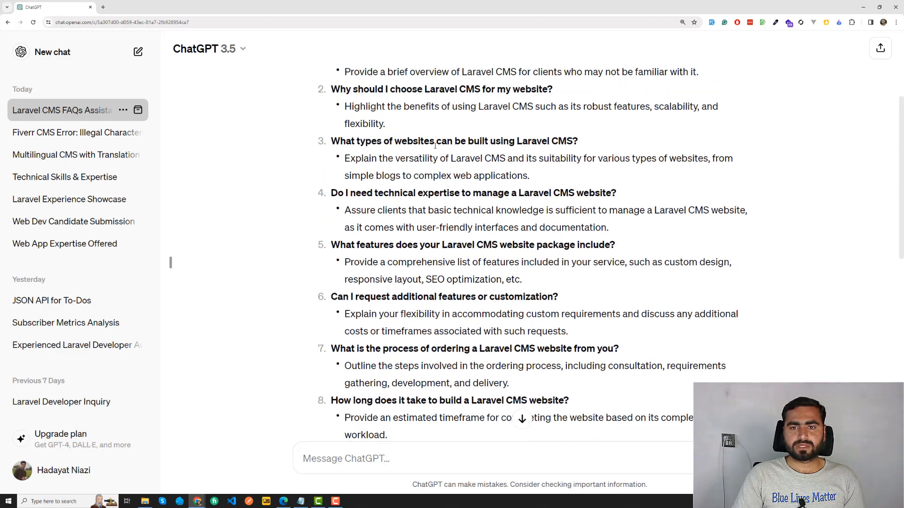
scroll(432, 151, up, 2)
scroll(414, 152, down, 5)
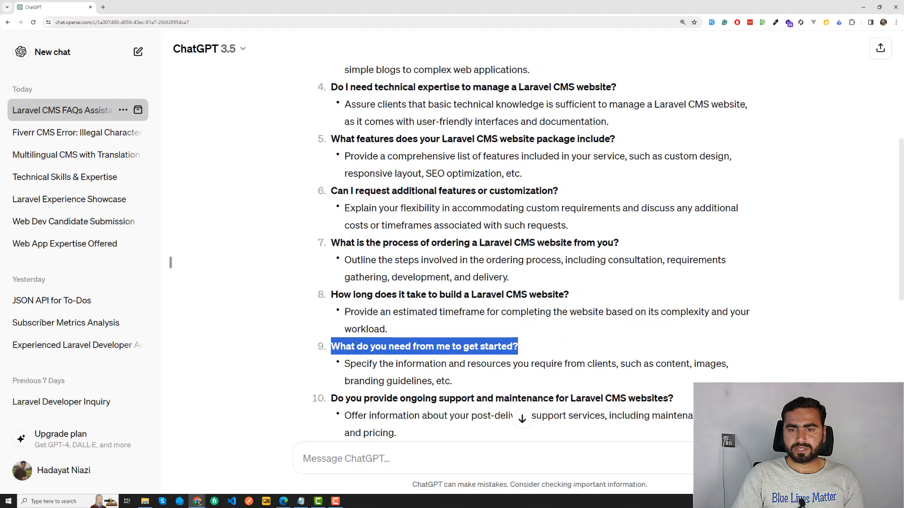
scroll(479, 226, down, 2)
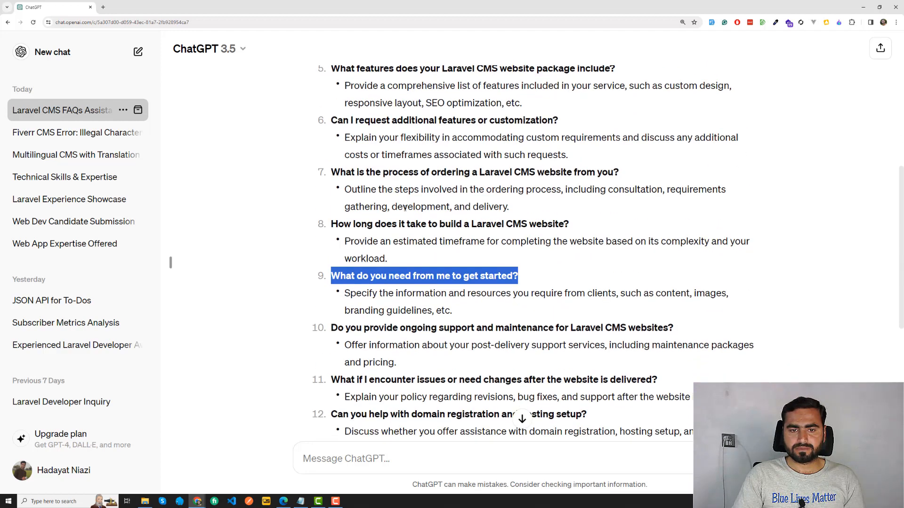
scroll(426, 226, down, 2)
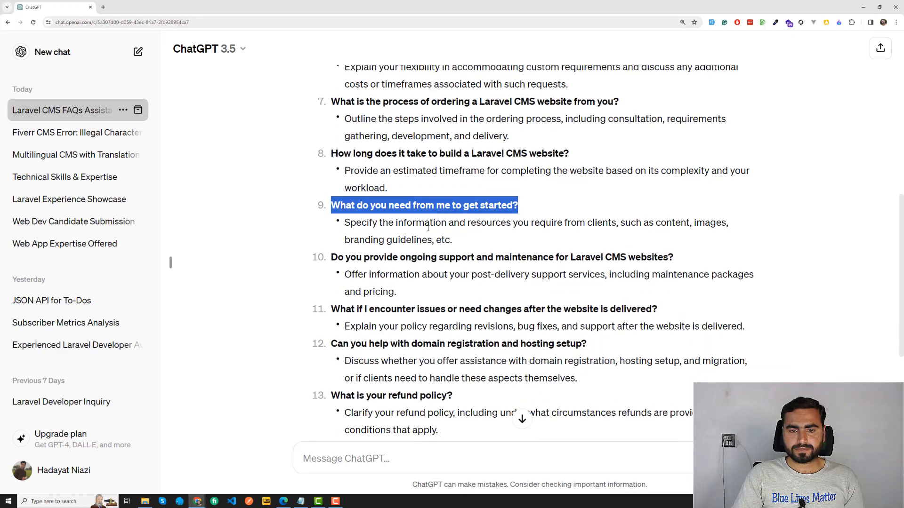
scroll(407, 313, down, 4)
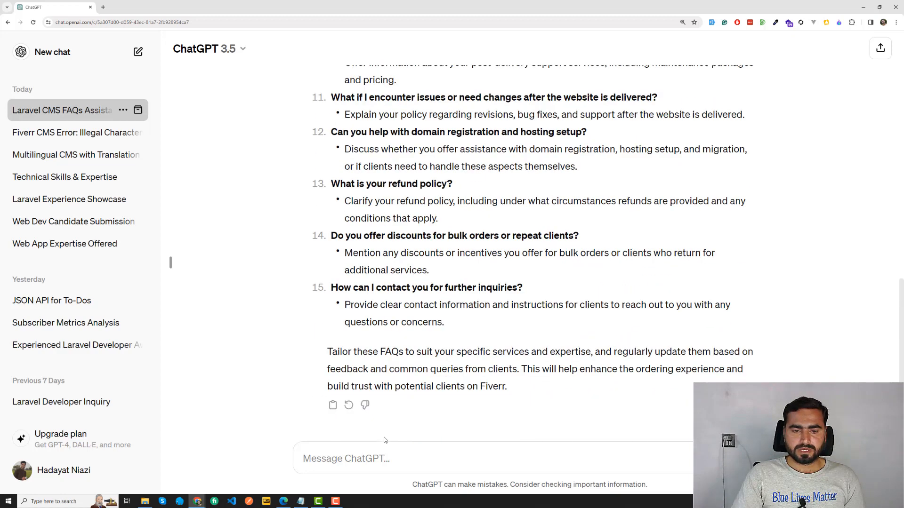
Ask ChatGPT for further questions with the prompt "suggets more unique 10 faqs".
click(396, 448)
text(suggets)
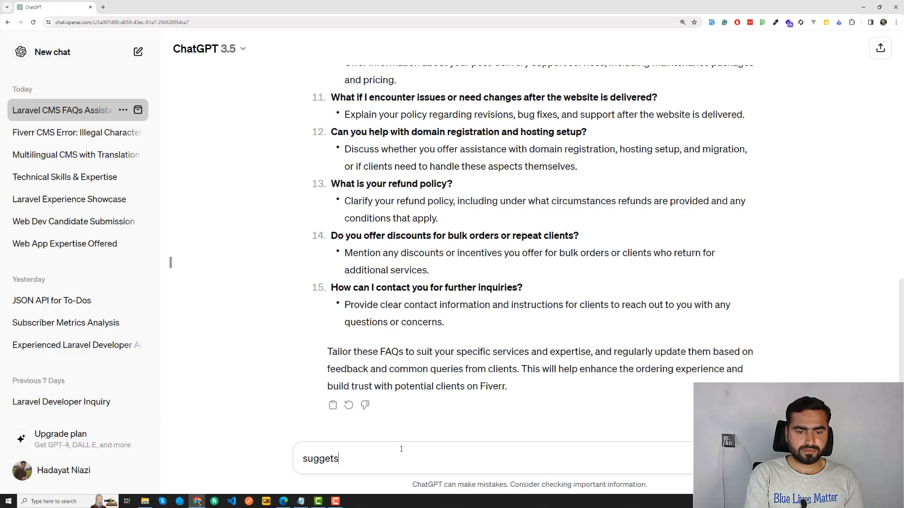
text( more unique 10)
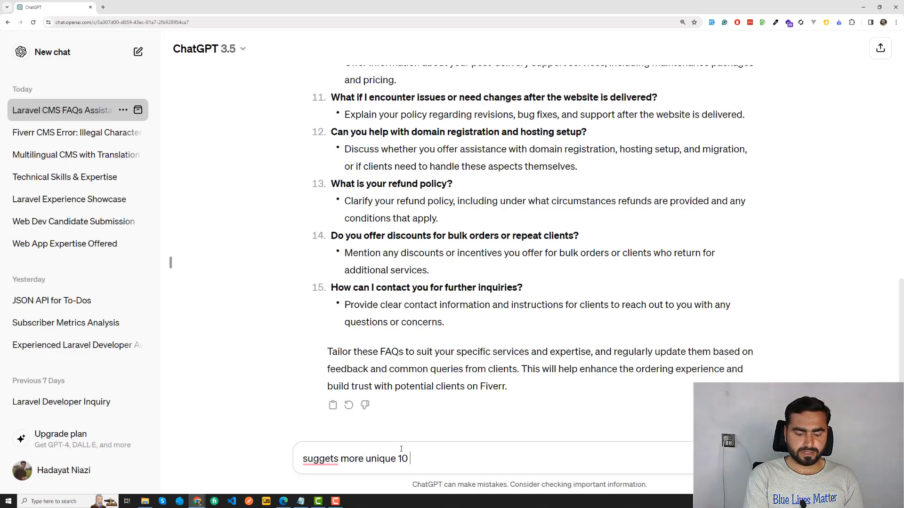
text( faws)
key(BackSpace)
key(BackSpace)
text(qs)
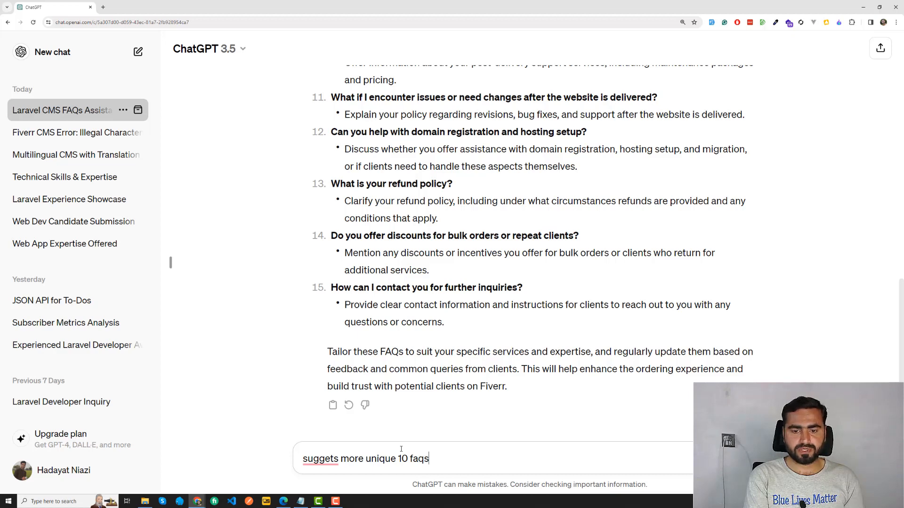
key(Return)
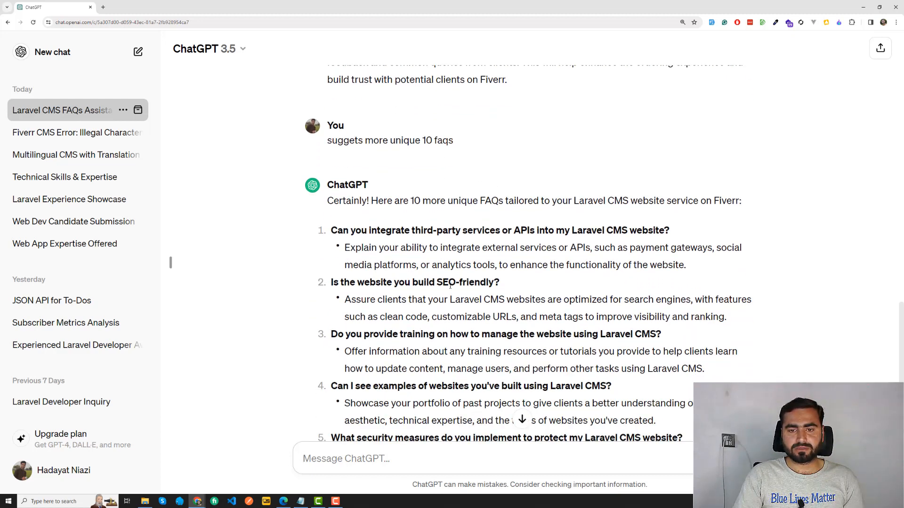
Copy ChatGPT's question "Is the website you build SEO-friendly?" into a new FAQ entry on the Fiverr gig.
drag(391, 284, 328, 284)
key(ctrl+c)
click(507, 284)
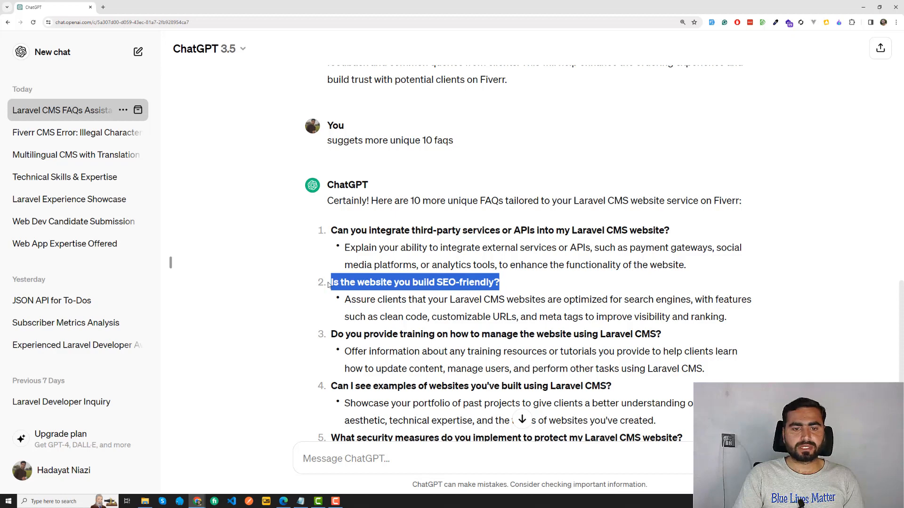
key(alt+Tab)
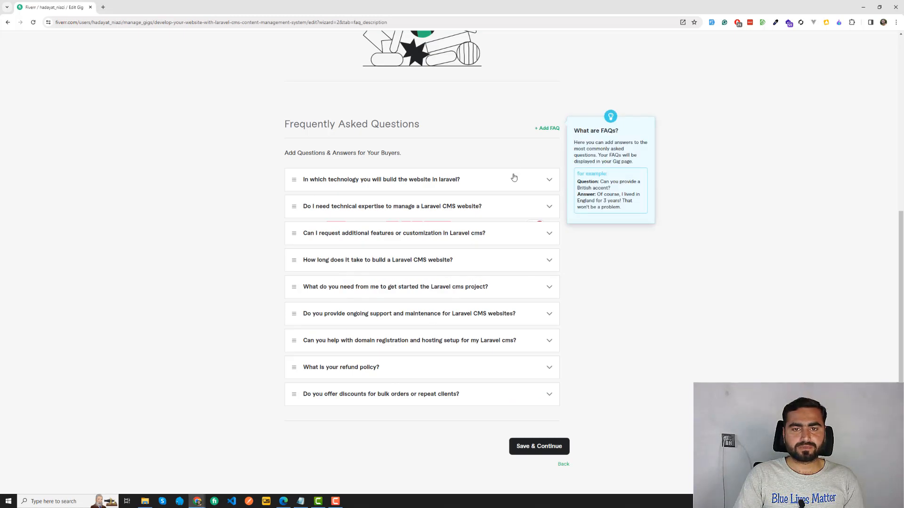
click(550, 132)
click(339, 175)
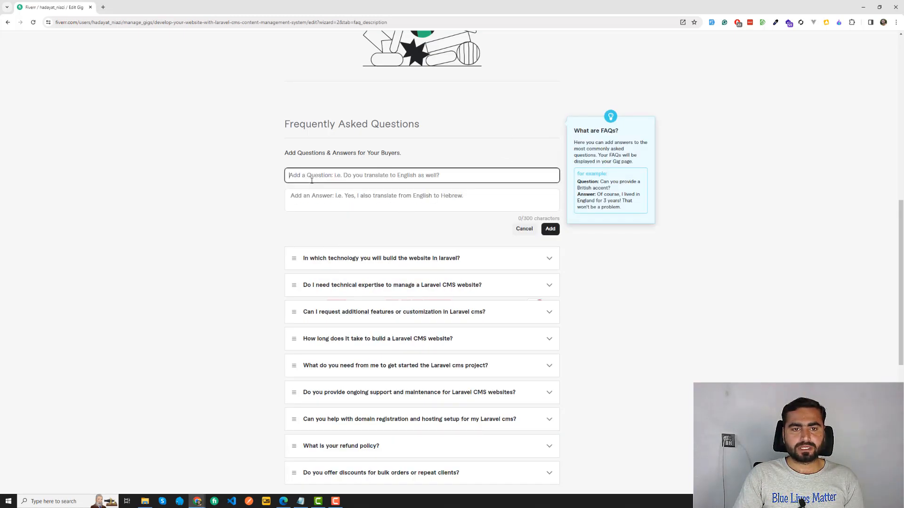
key(ctrl+v)
click(348, 196)
Check ChatGPT's guidance, answer the SEO question in Fiverr with "Yes I'll build the Seo friendly website.", and add the FAQ.
key(alt+Tab)
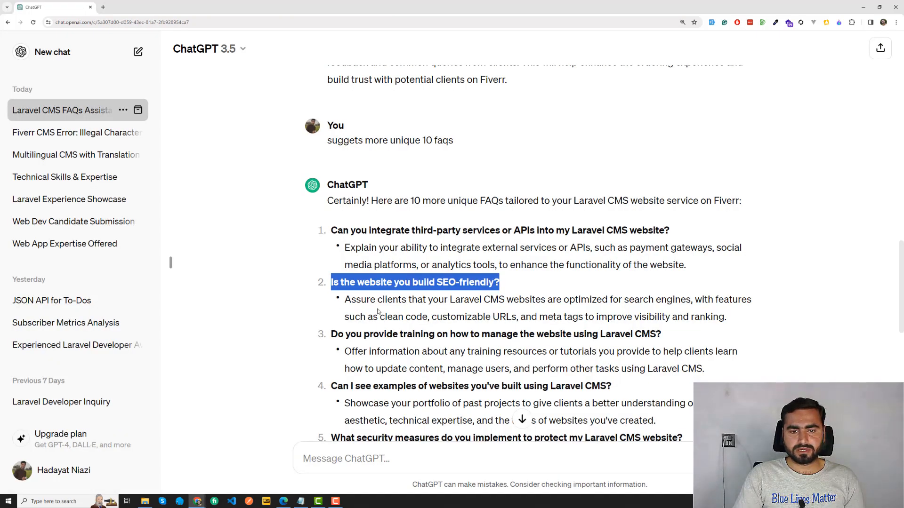
key(alt+Tab)
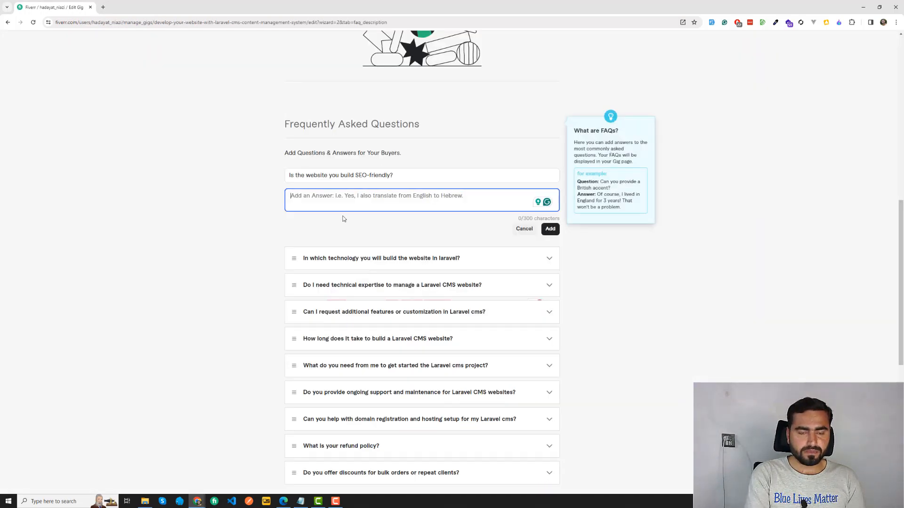
text(Yes I)
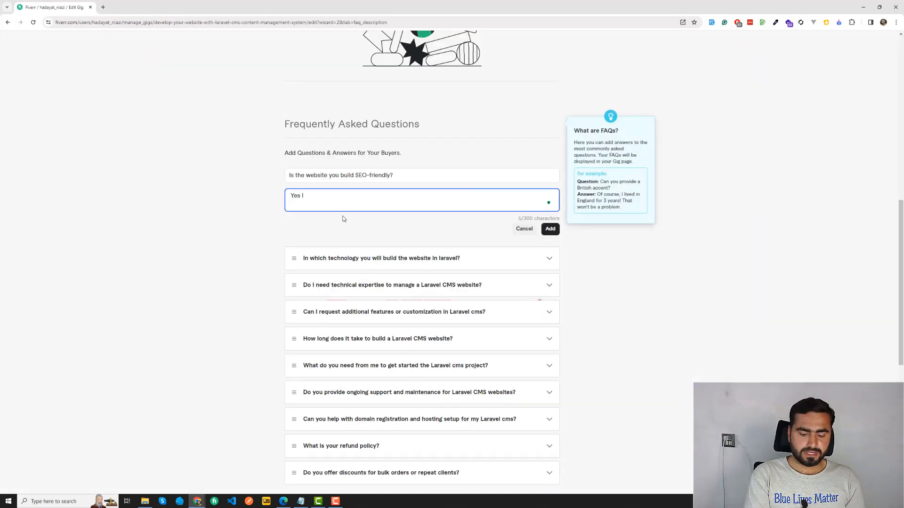
text('ll build the)
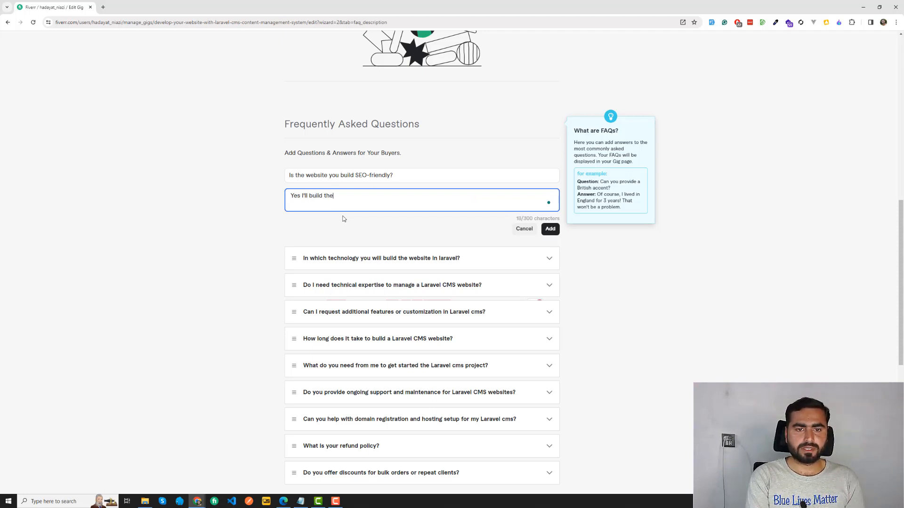
text( Seo friendly)
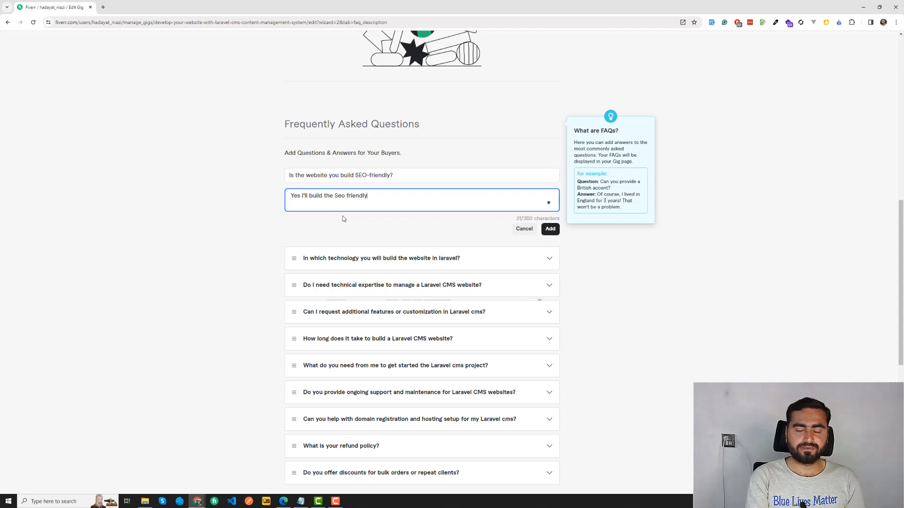
text( website.)
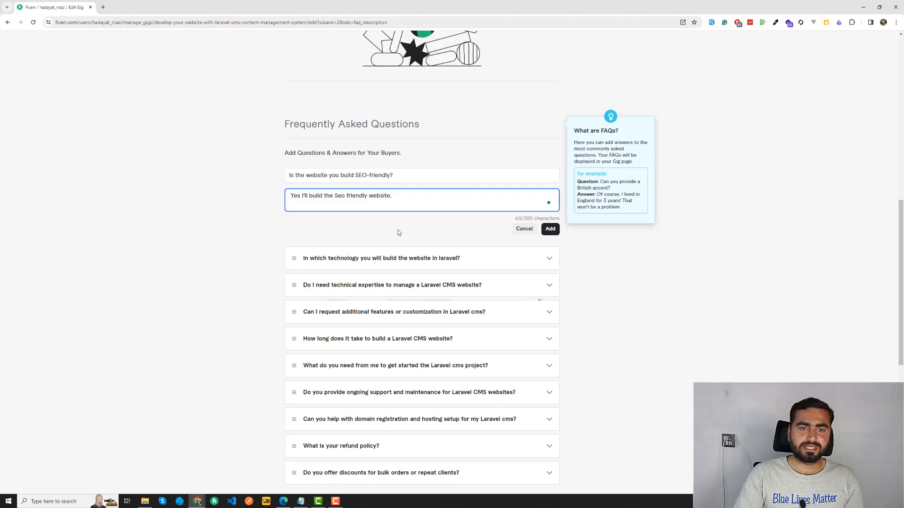
click(550, 229)
Start another FAQ on Fiverr and copy in "How can I contact you for further inquiries?" from ChatGPT's earlier list.
scroll(521, 118, down, 3)
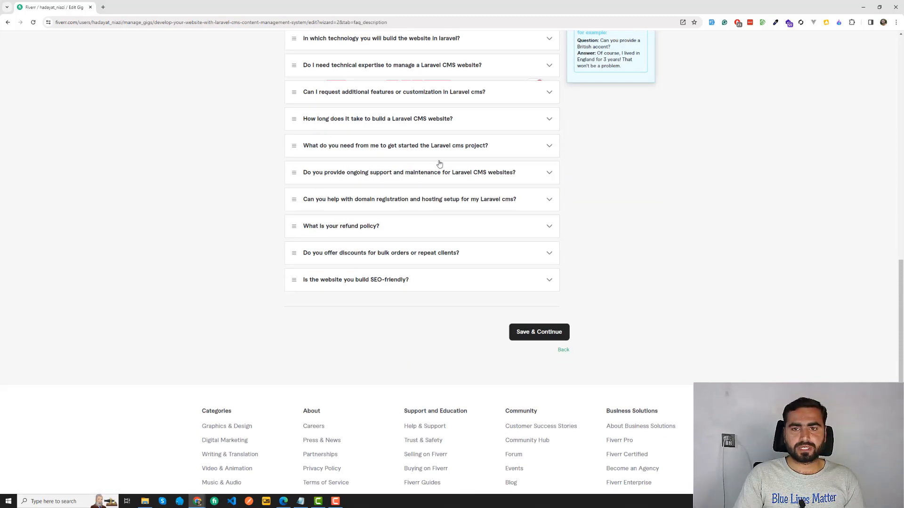
scroll(520, 117, up, 2)
click(545, 92)
key(alt+Tab)
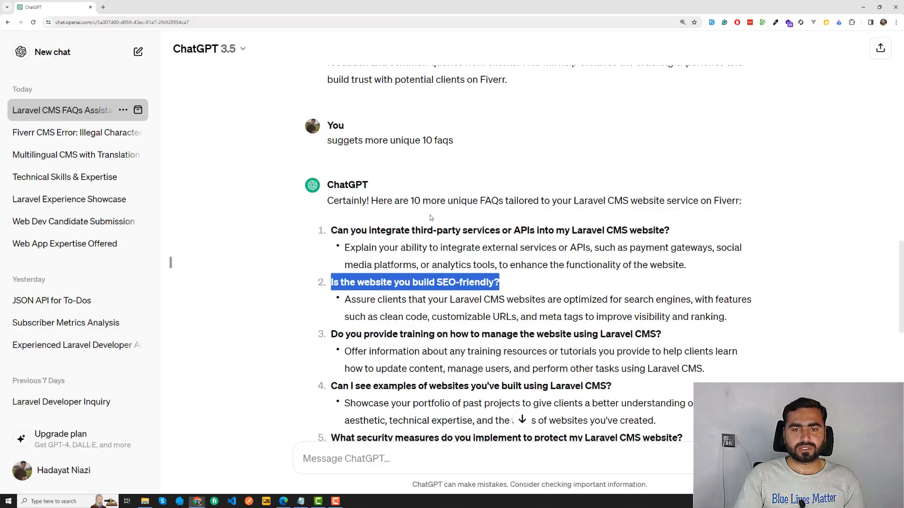
scroll(404, 224, down, 4)
scroll(404, 225, up, 10)
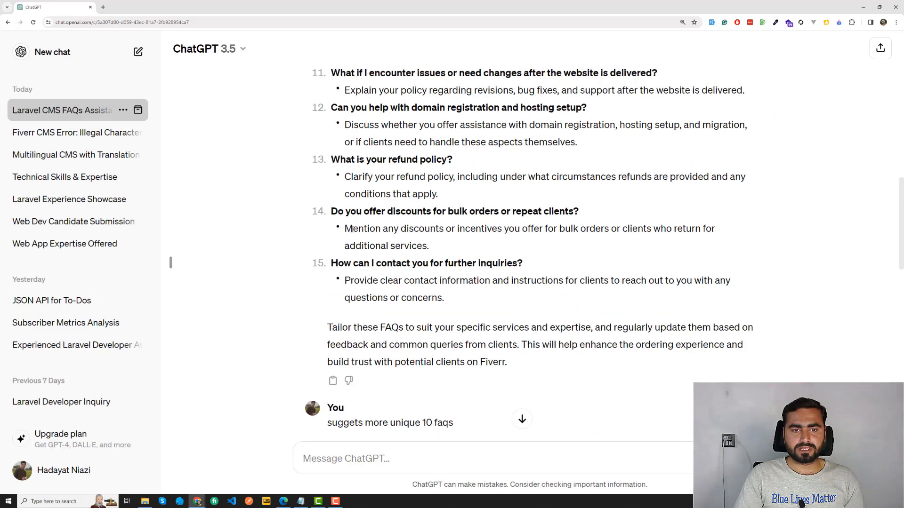
drag(332, 259, 583, 266)
key(ctrl+c)
key(alt+Tab)
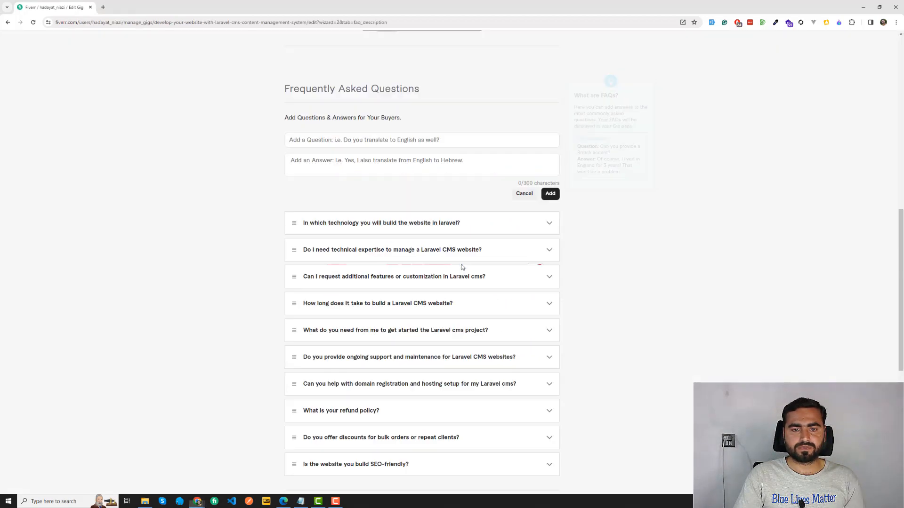
click(365, 140)
key(ctrl+v)
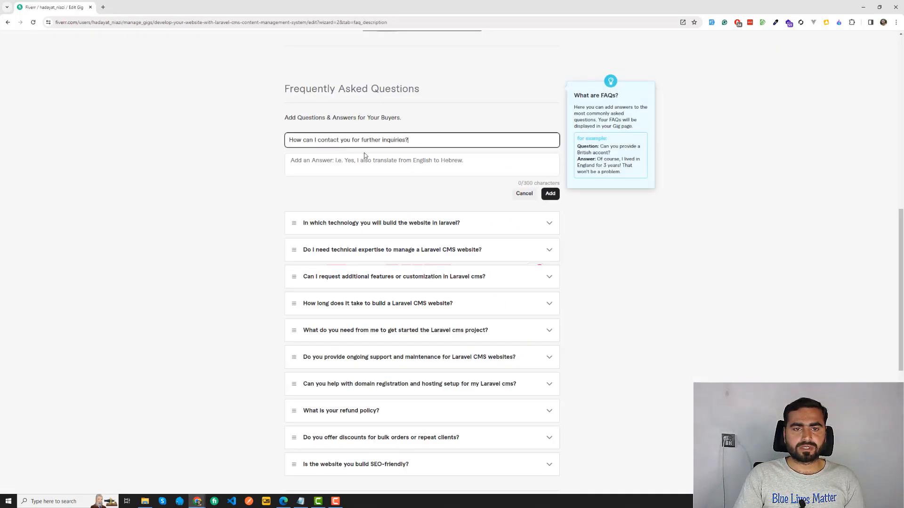
Answer the contact question with "That's good question, you can contact with me through my official email." and add the FAQ.
click(431, 167)
text(Th)
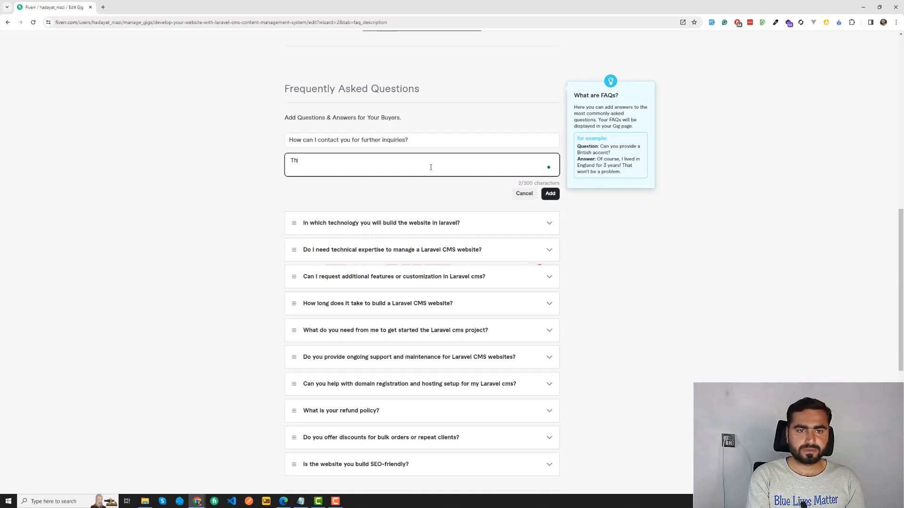
text(taat's good question, you can)
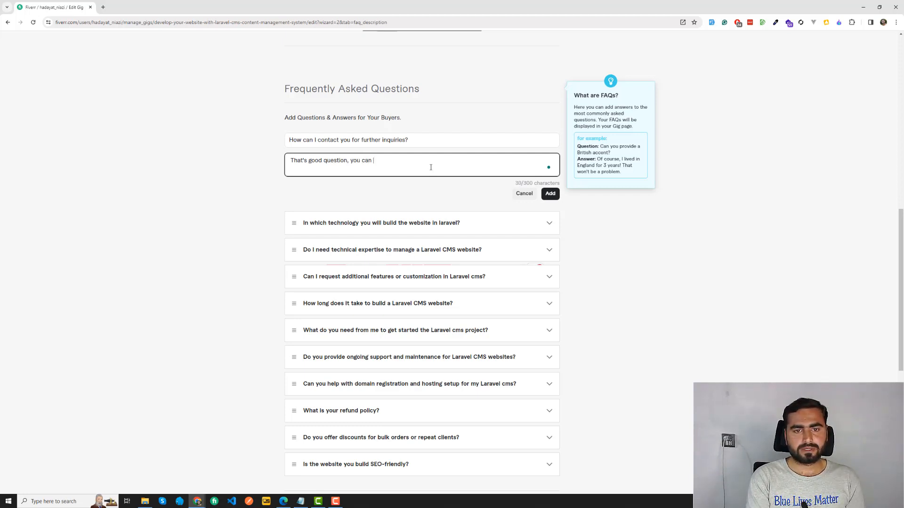
text( contact wit)
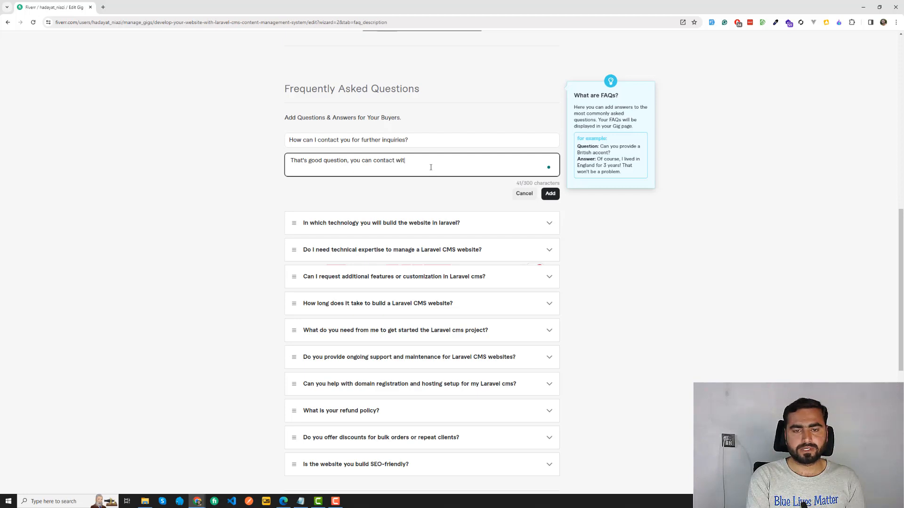
text(h me through)
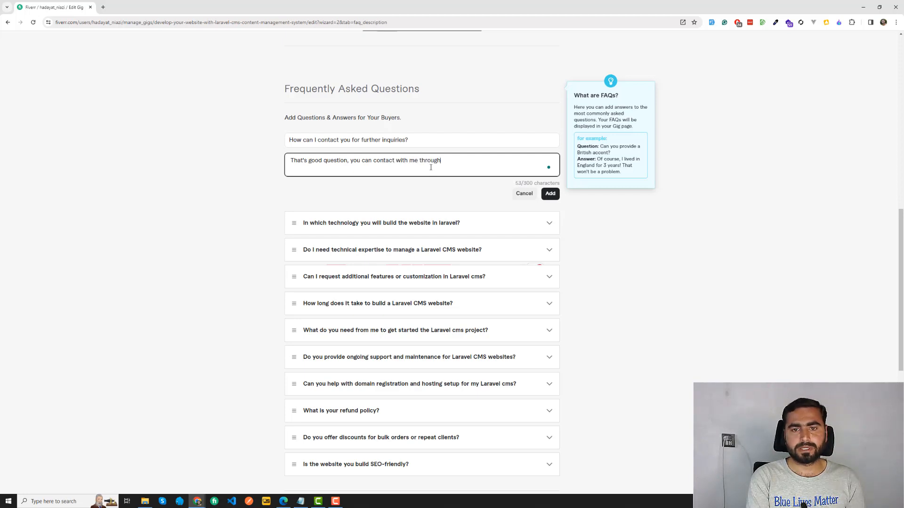
text( my official )
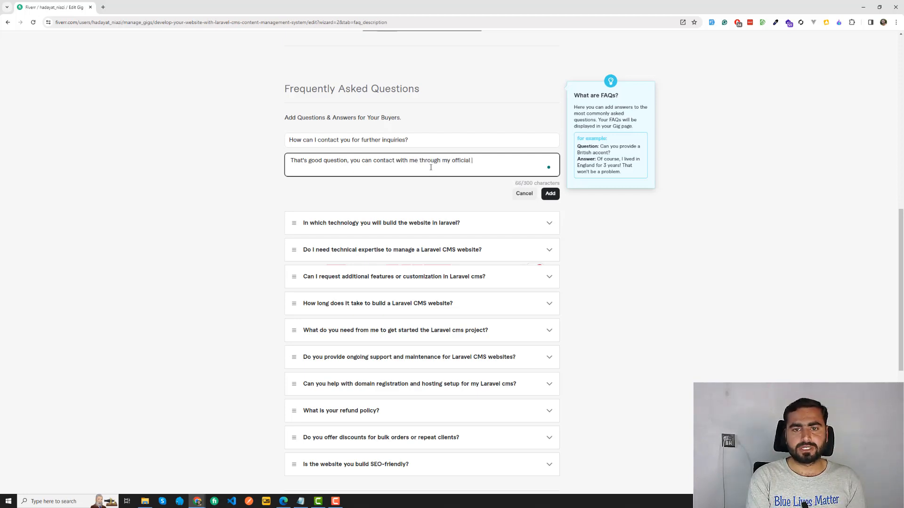
text(email.)
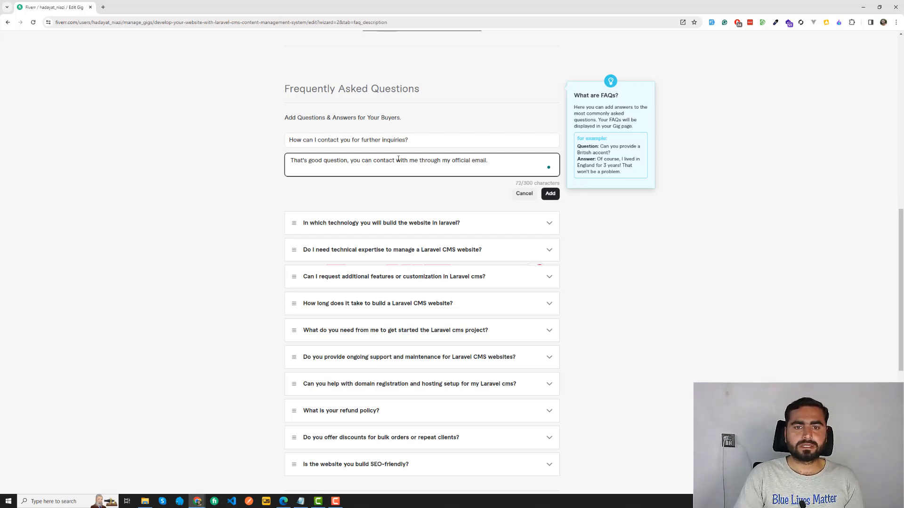
click(550, 193)
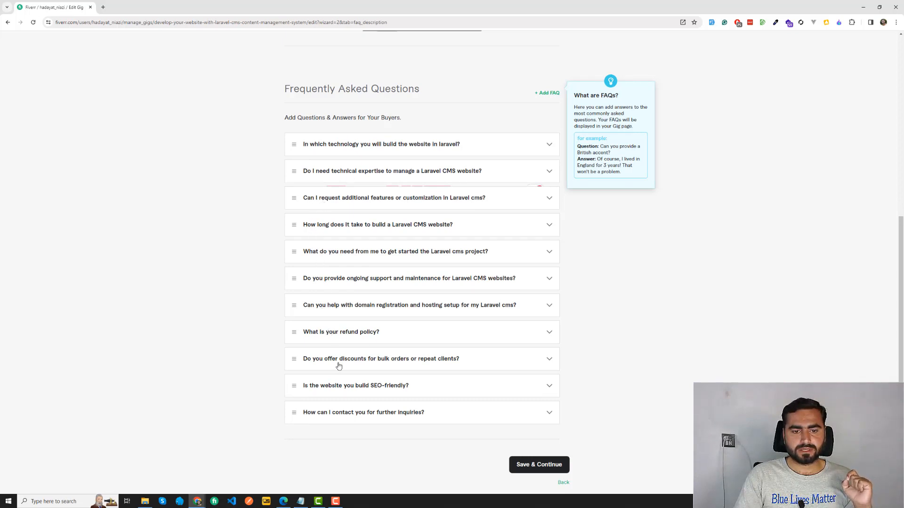
Review the gig's completed FAQ list, save it, and continue to the Requirements stage.
scroll(597, 300, down, 1)
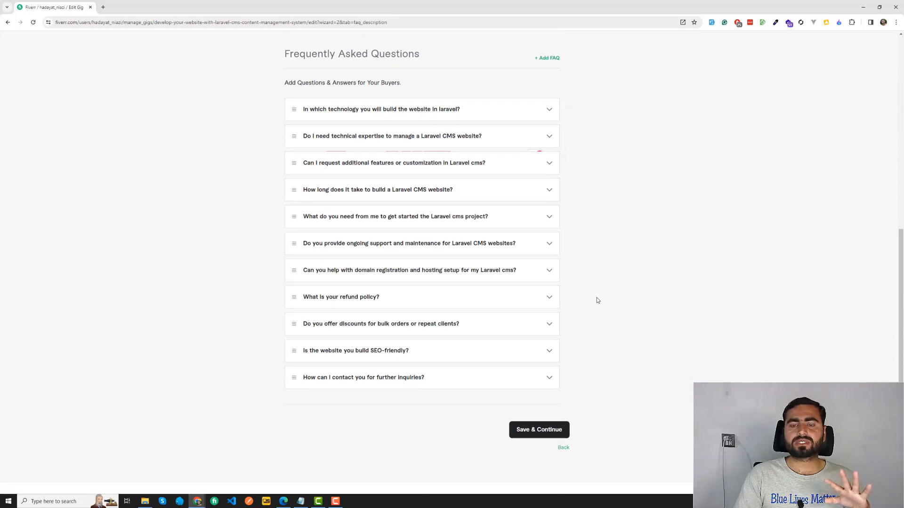
scroll(600, 214, up, 6)
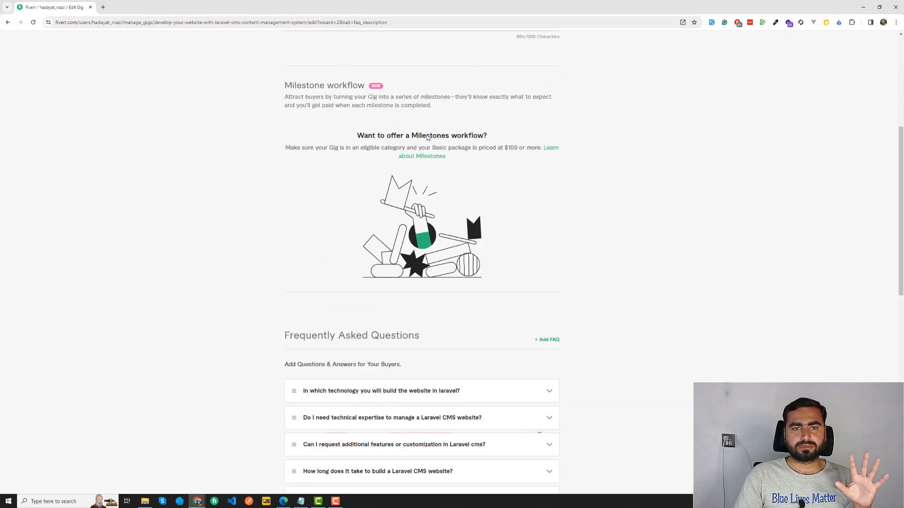
scroll(470, 290, down, 6)
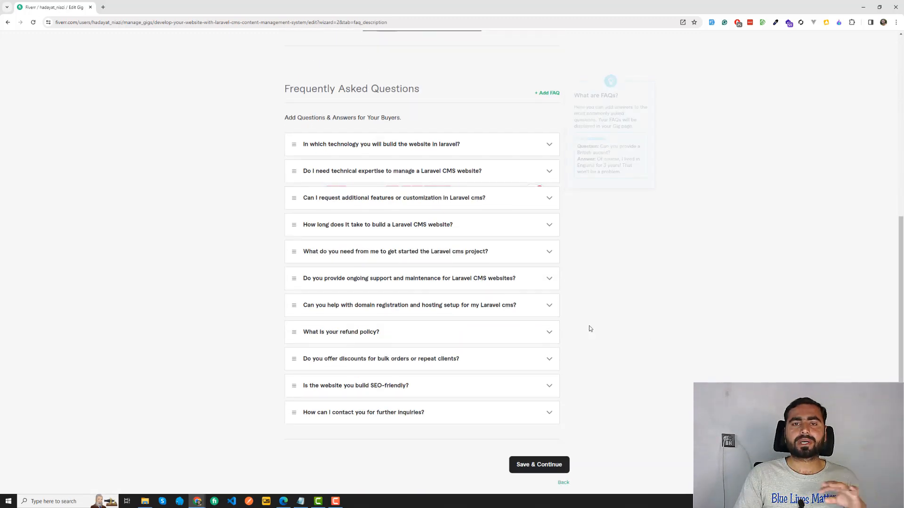
scroll(593, 325, down, 2)
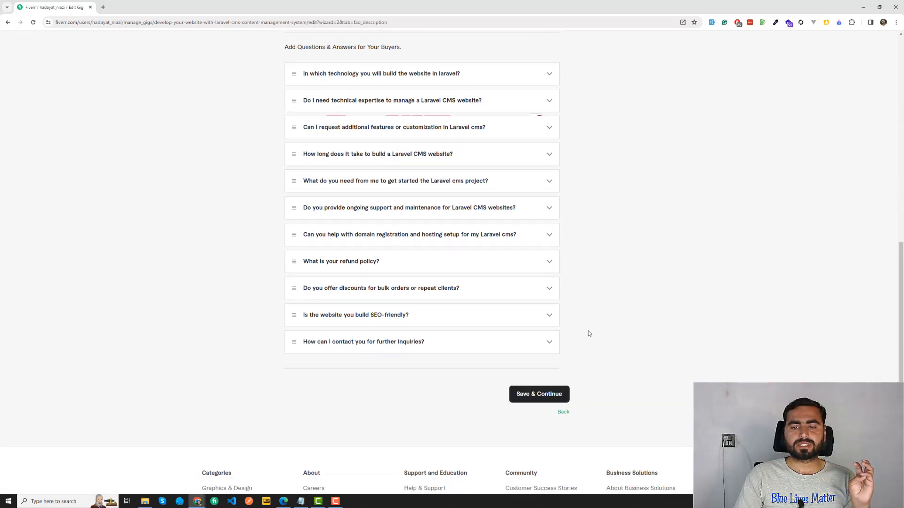
click(536, 395)
scroll(353, 171, up, 2)
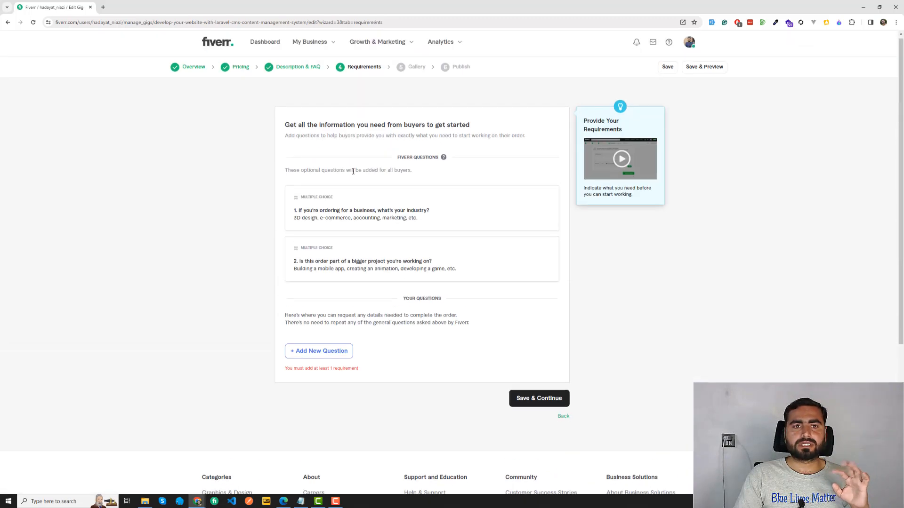
drag(284, 129, 409, 127)
click(423, 127)
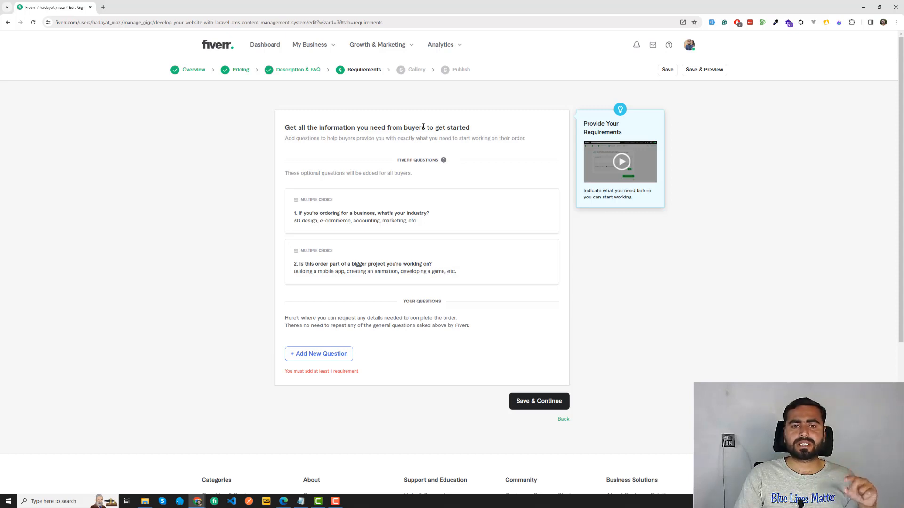
click(336, 501)
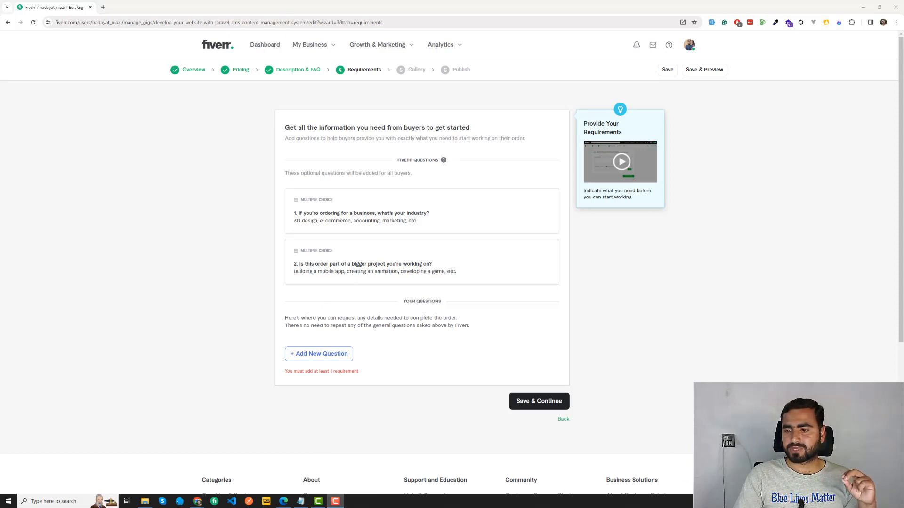
key(alt+Tab)
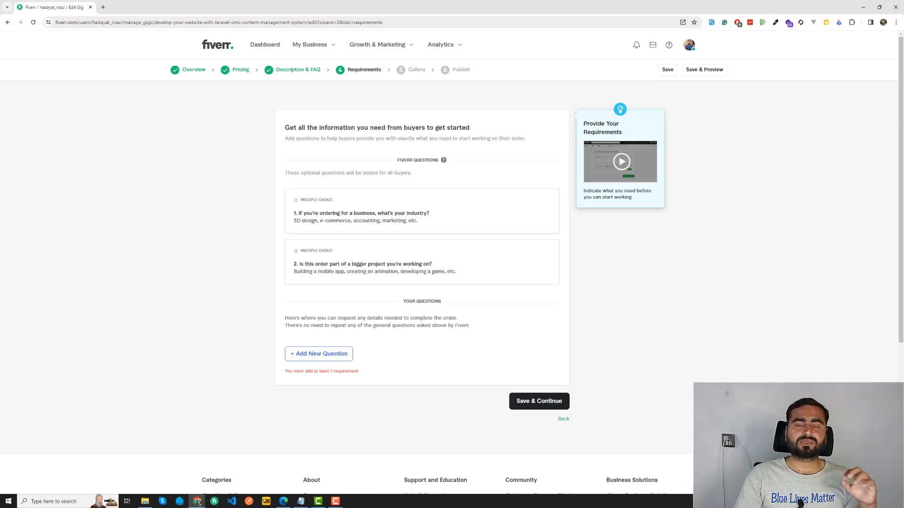